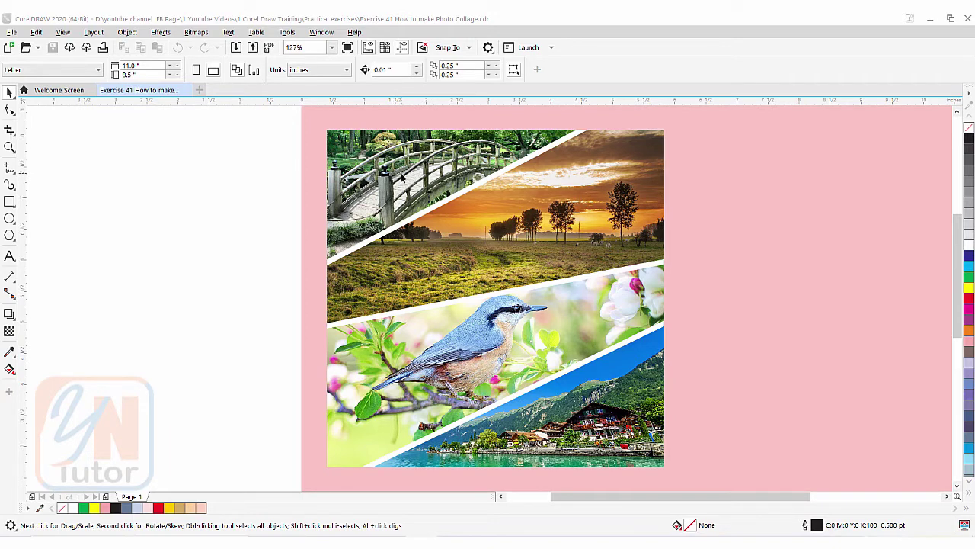
- Move the white-line PowerClip frame off the photo collage to its right side and give the frame a black outline
left_click(402, 176)
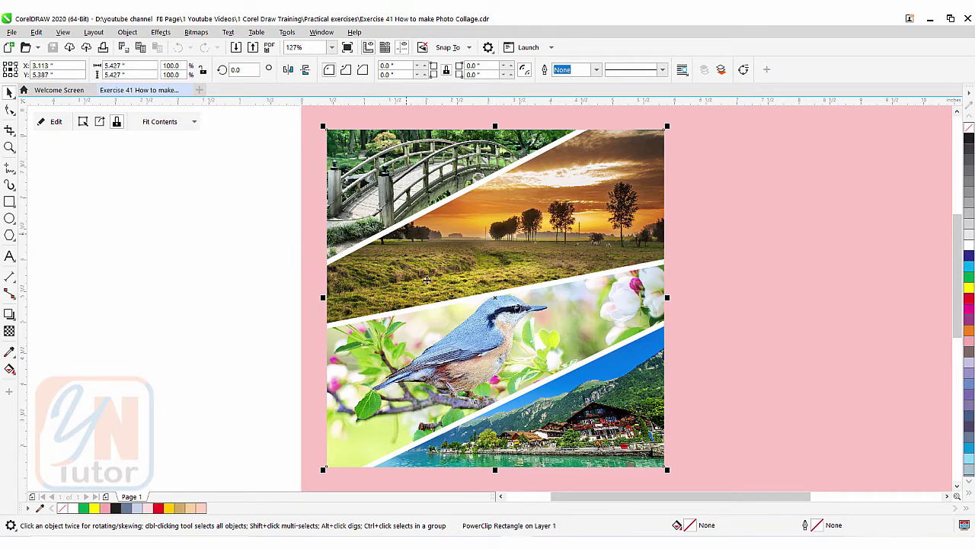
left_click_drag(496, 299, 876, 301)
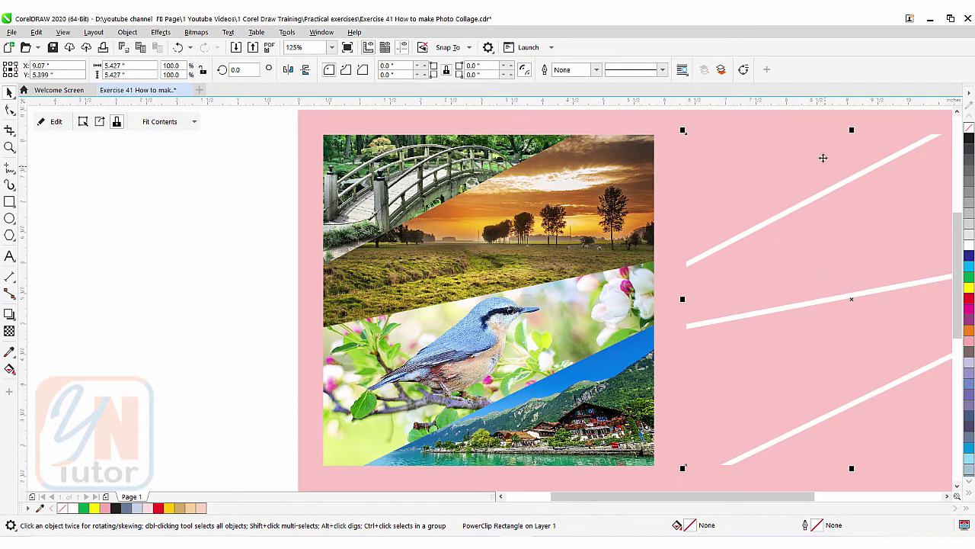
scroll(723, 307, "down", 1)
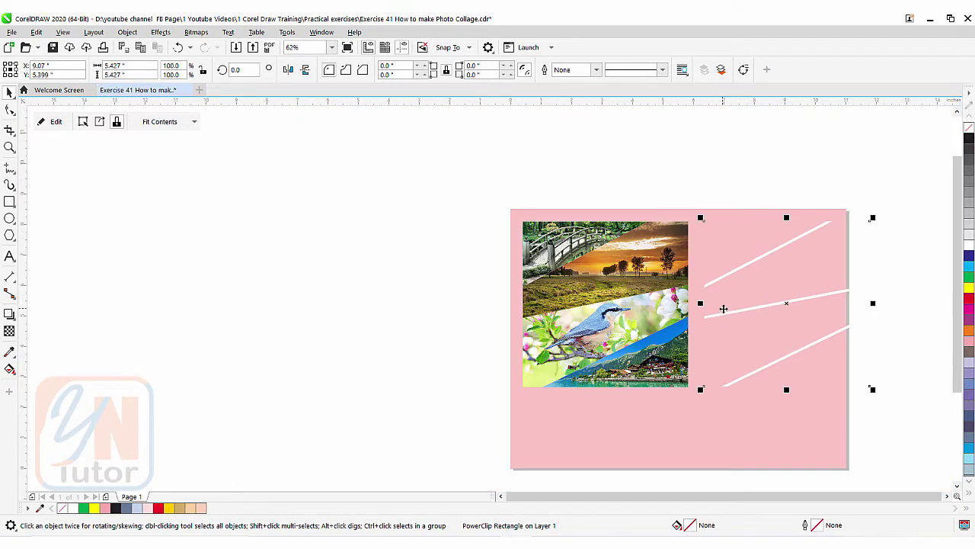
right_click(969, 138)
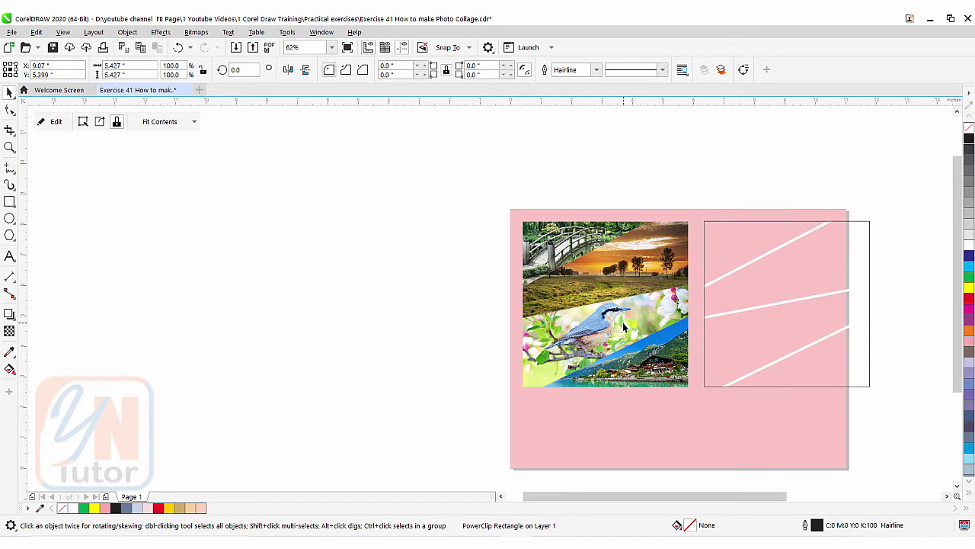
- Shift the bridge, field and lower photos slightly apart to show the collage consists of separately cut images
scroll(623, 326, "up", 2)
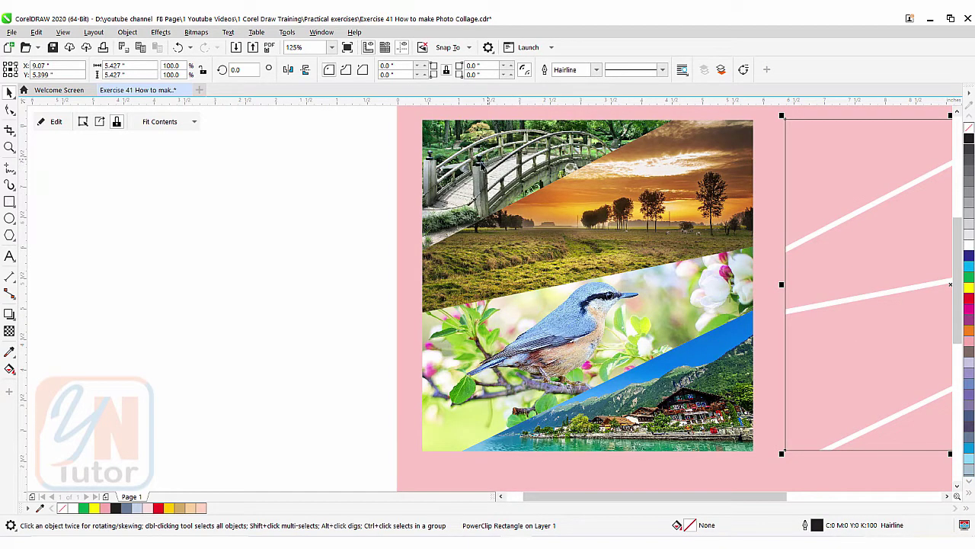
left_click(489, 165)
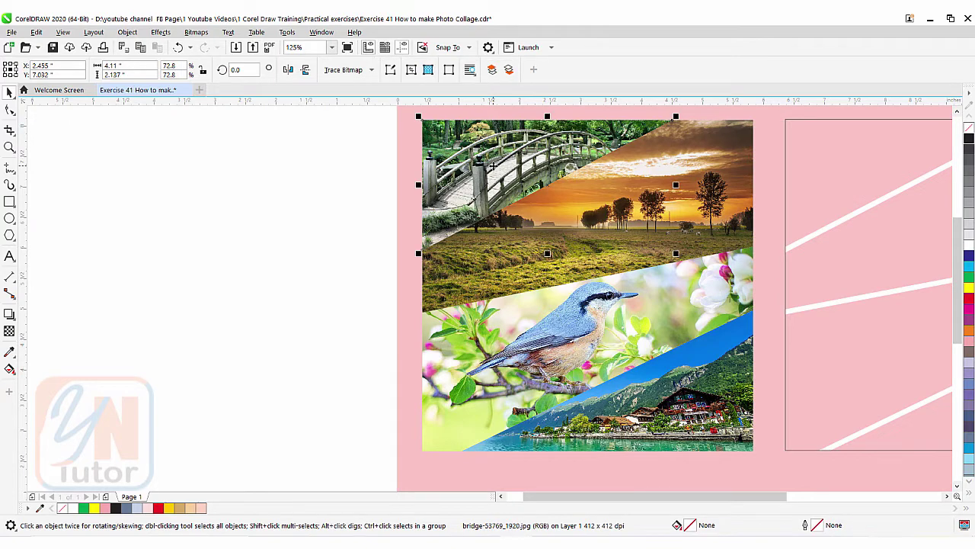
left_click_drag(493, 166, 485, 161)
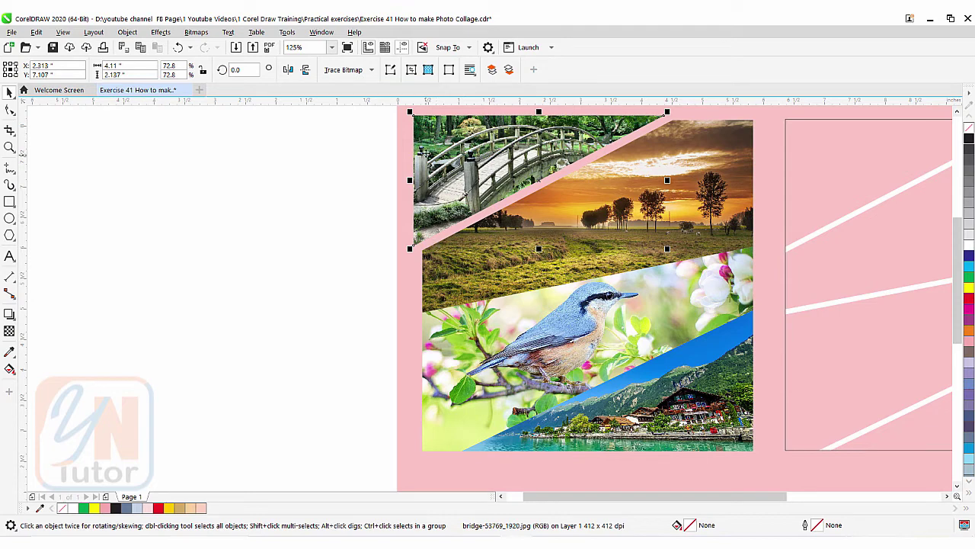
left_click(563, 252)
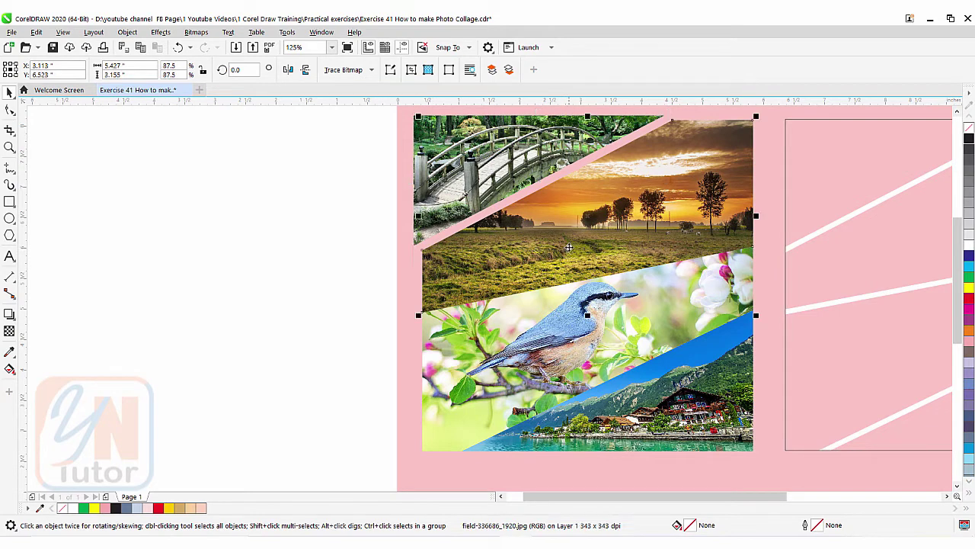
left_click_drag(569, 248, 569, 239)
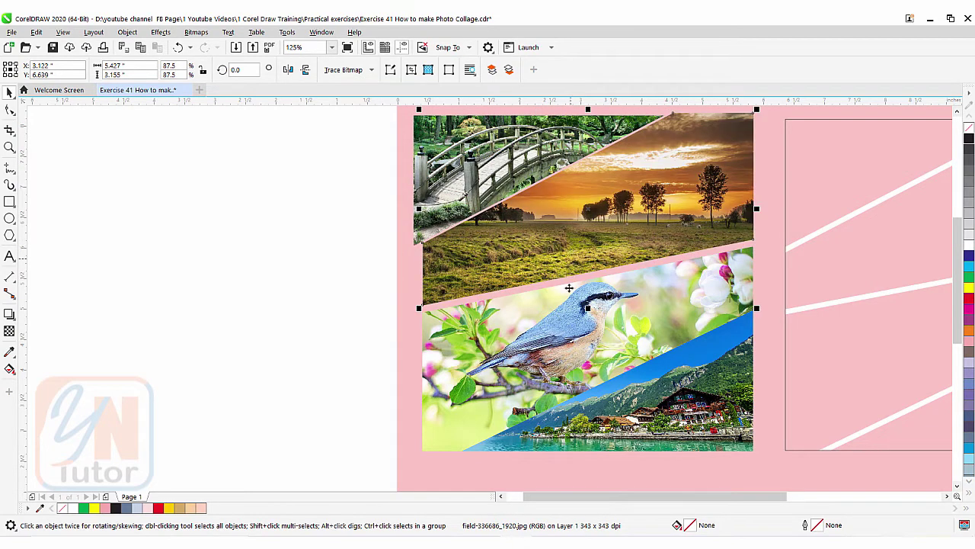
left_click_drag(637, 409, 644, 417)
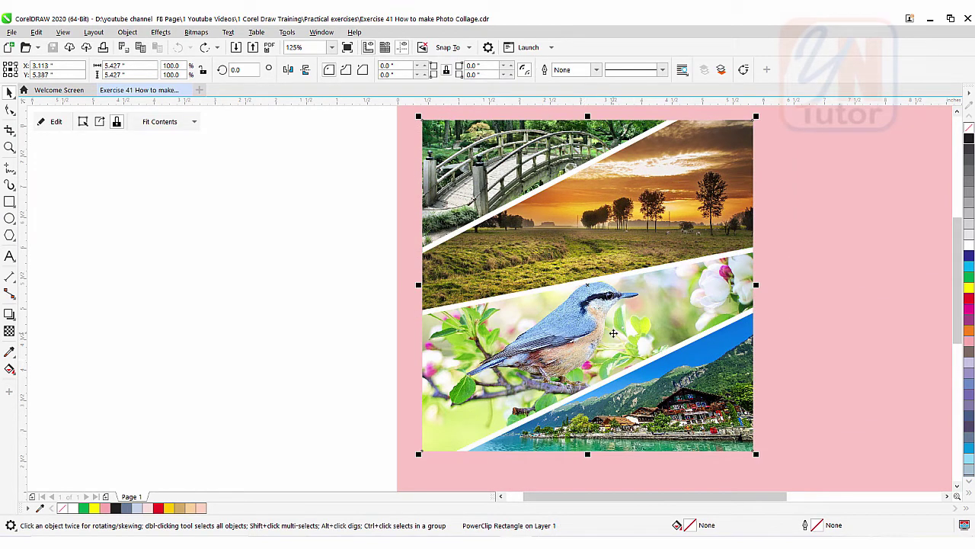
- Move the complete photo collage off the page to its left and fit the empty pink page in view
scroll(613, 333, "down", 2)
left_click(509, 216)
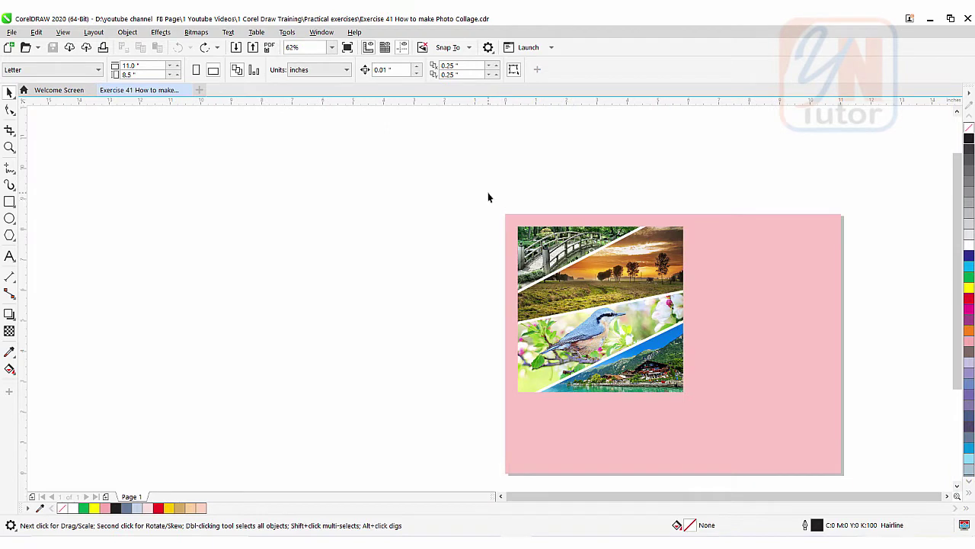
left_click_drag(487, 192, 715, 427)
left_click_drag(542, 309, 258, 291)
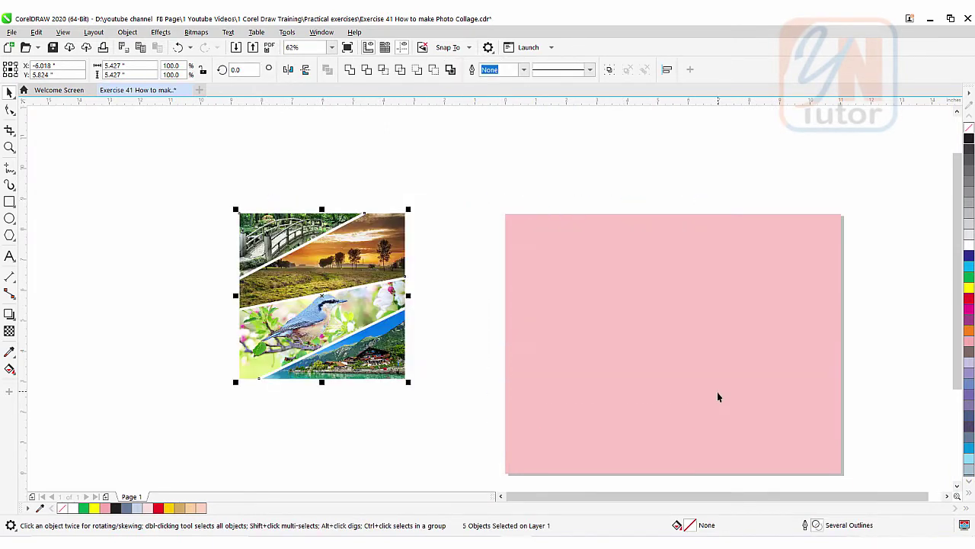
left_click(10, 148)
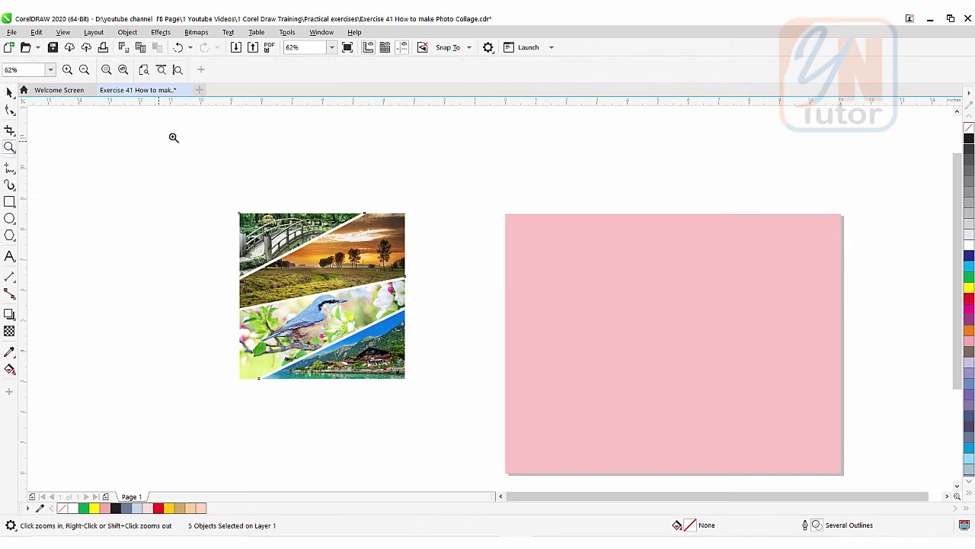
left_click(178, 69)
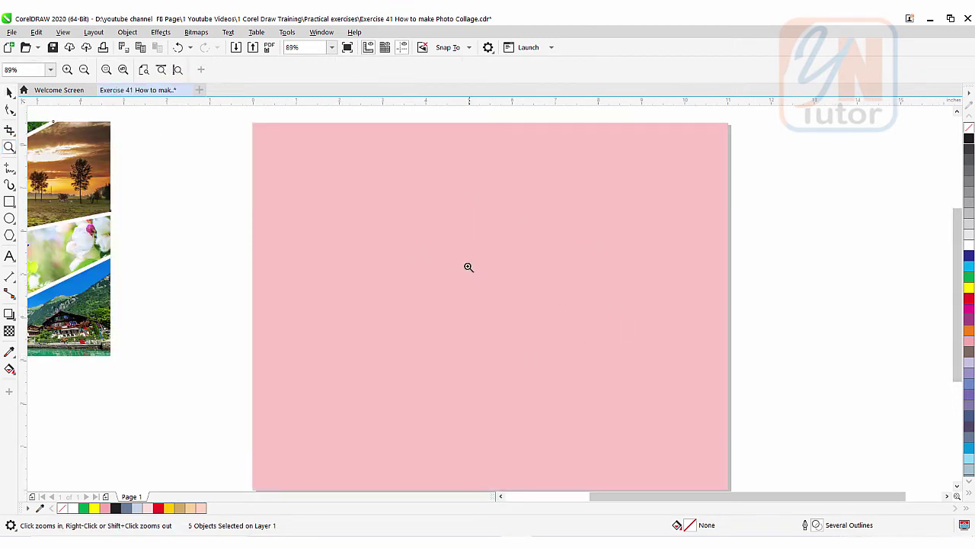
- Try moving the pink background rectangle off its place on the page, and restore it
left_click(9, 92)
left_click(361, 214)
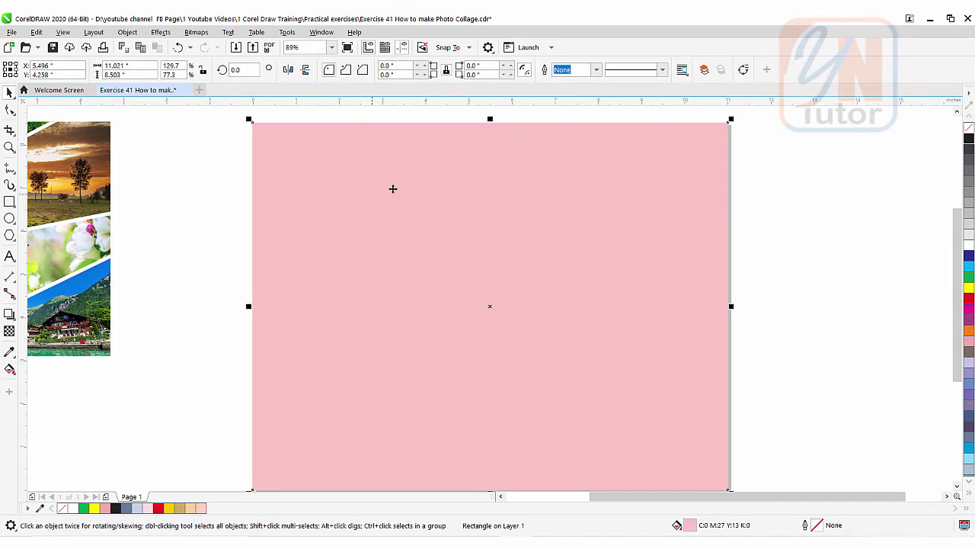
left_click_drag(421, 183, 340, 226)
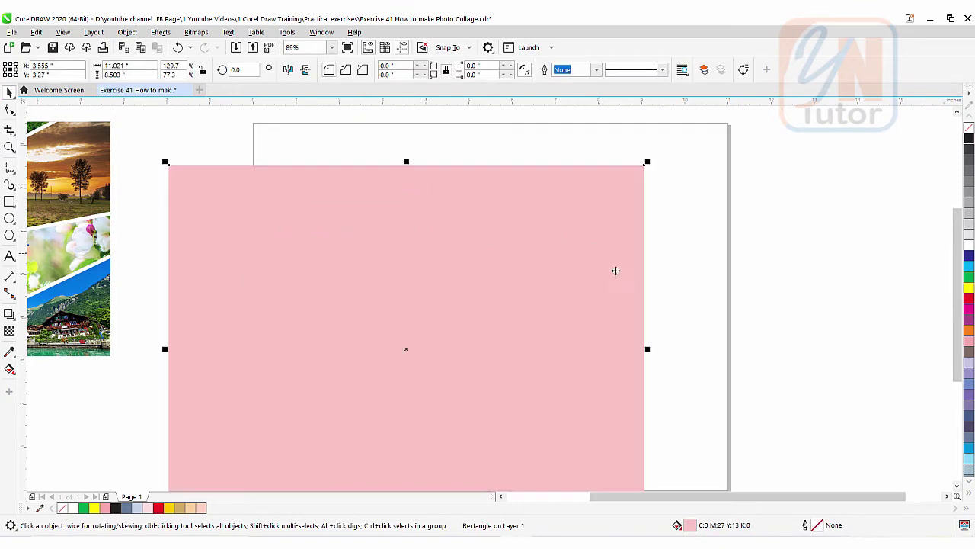
key("p")
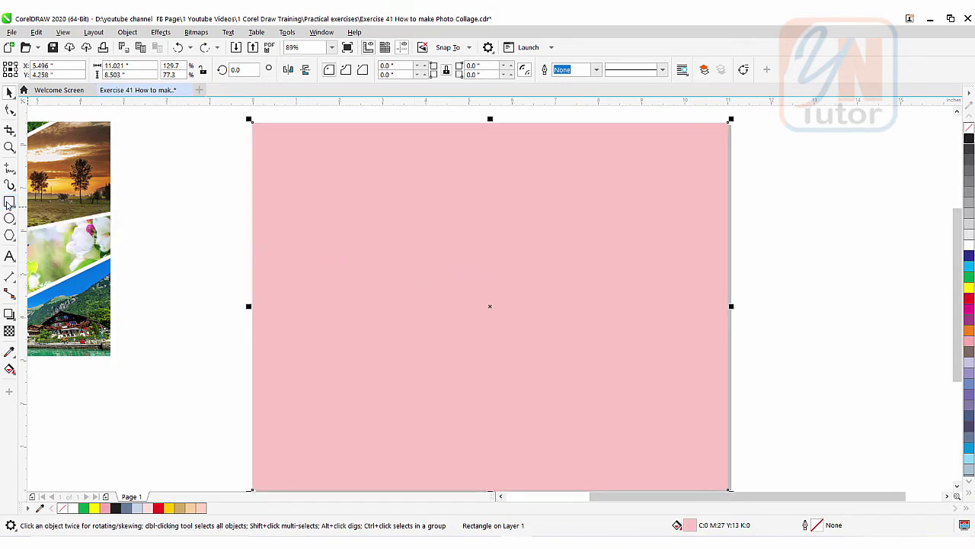
- Draw a square about 5.6 inches wide on the upper left part of the pink background
left_click(9, 202)
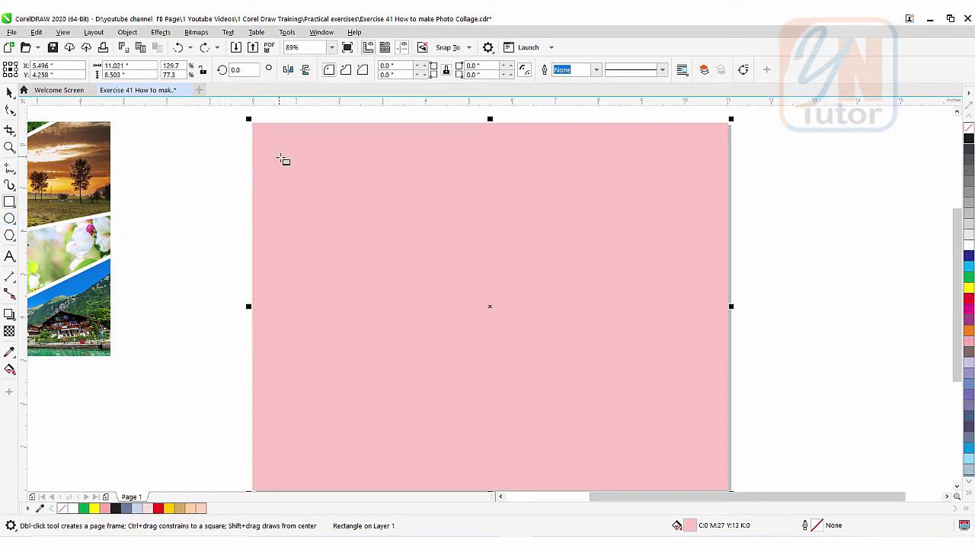
left_click_drag(278, 153, 441, 396)
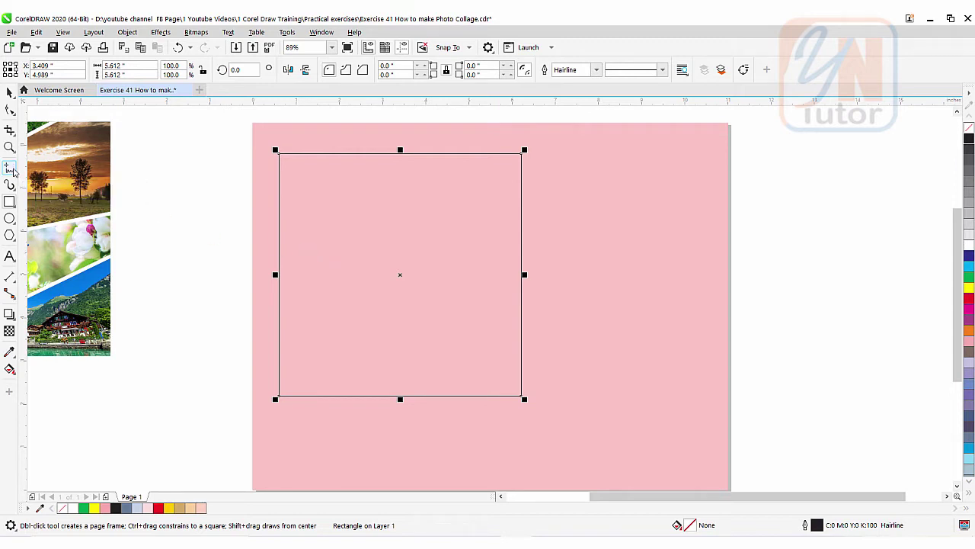
- Draw an open zigzag path of three diagonal segments across the square with the Pen tool, about 11.9 by 7.8 inches overall
left_click(11, 170)
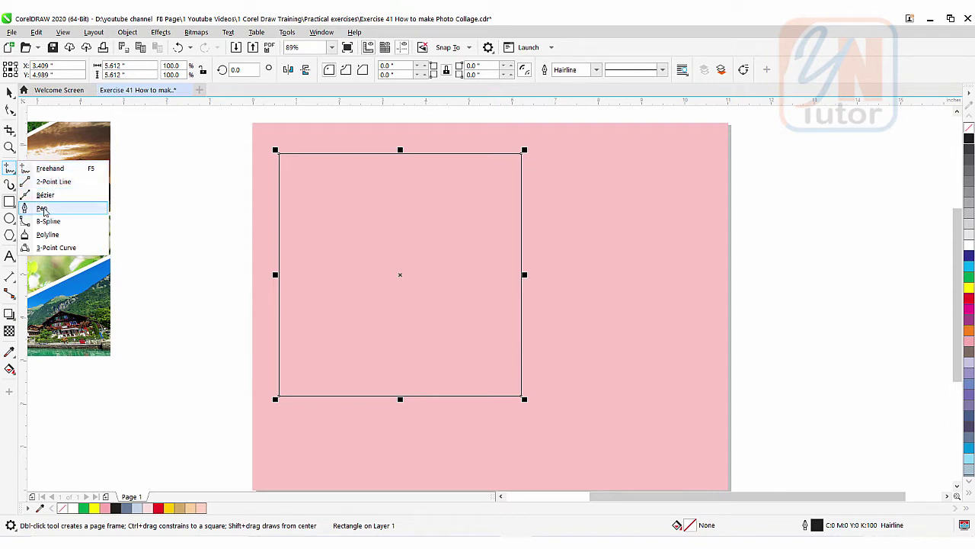
left_click(41, 208)
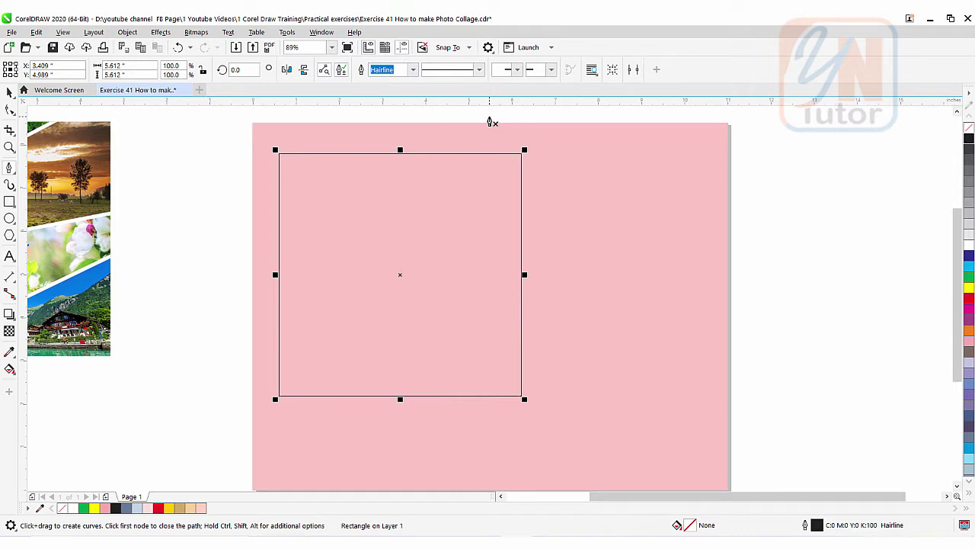
left_click(489, 118)
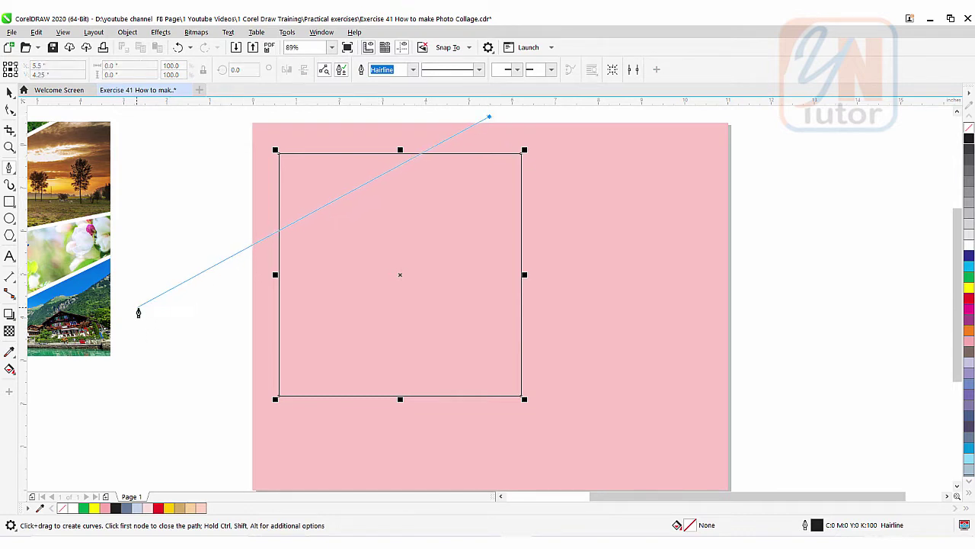
key("Escape")
left_click(147, 328)
left_click(492, 113)
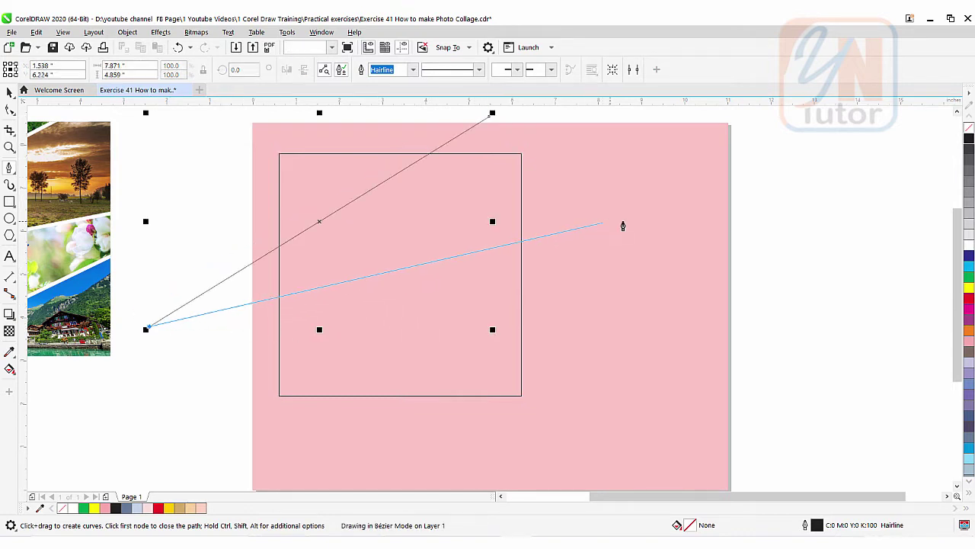
left_click(662, 211)
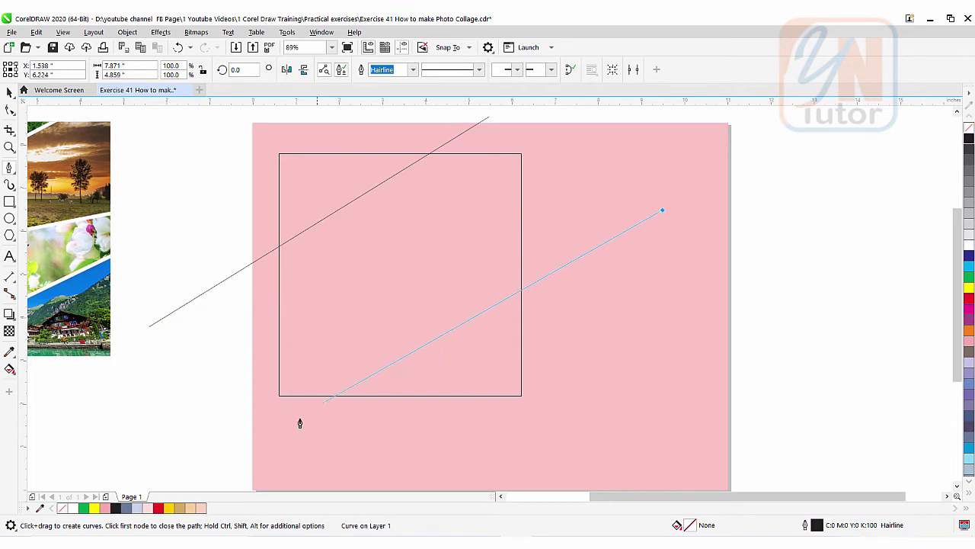
left_click(237, 455)
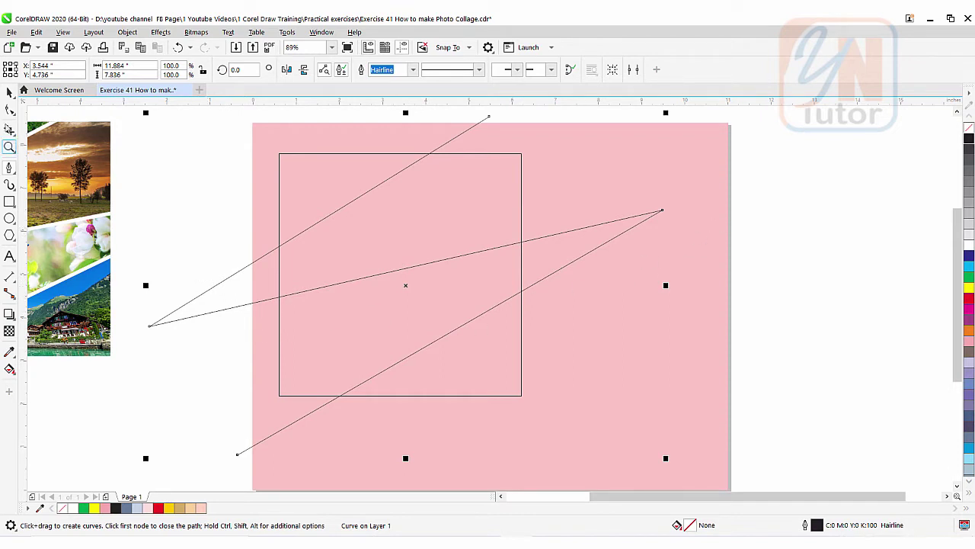
- Adjust the zigzag with the Shape tool, moving its upper end node right and down and its rightmost corner node slightly down
left_click(9, 110)
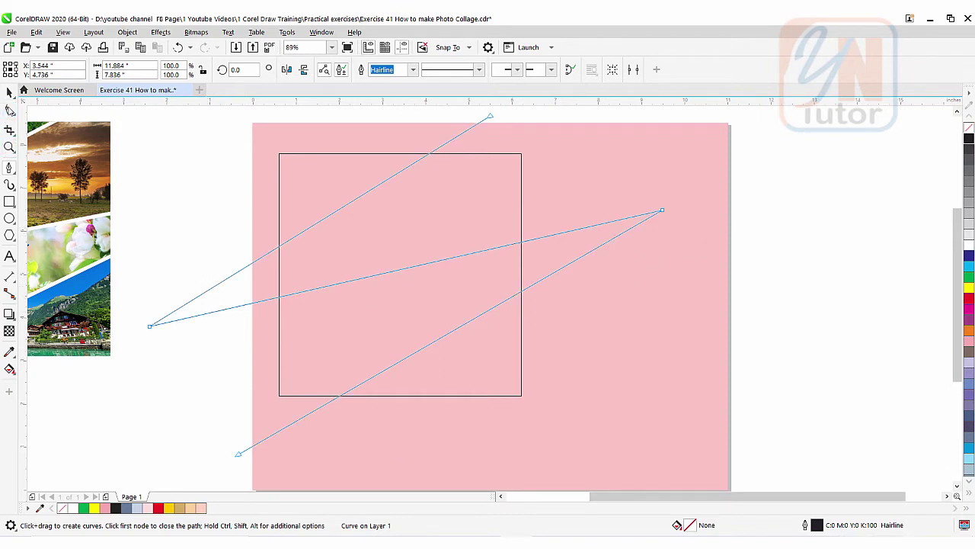
left_click(492, 120)
left_click_drag(496, 120, 515, 124)
left_click(662, 210)
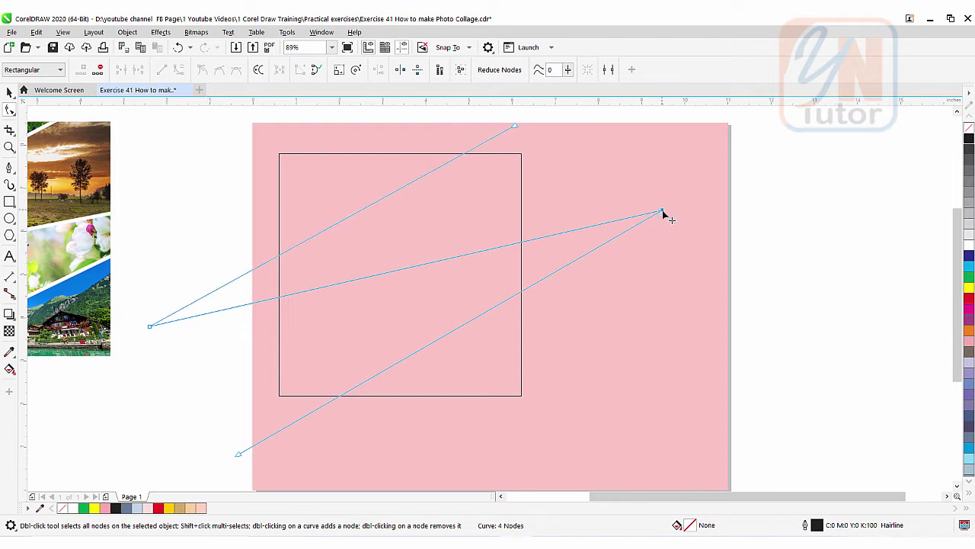
left_click_drag(663, 211, 663, 221)
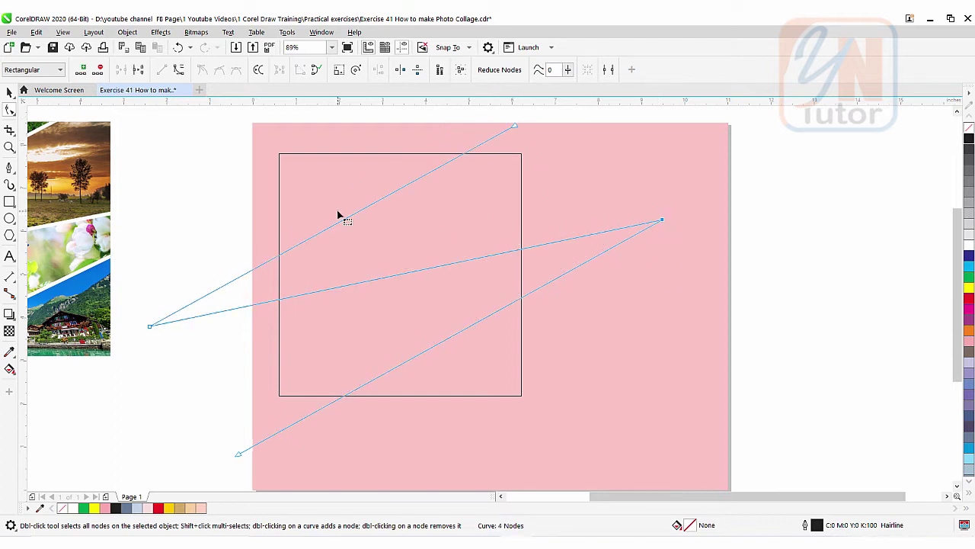
key("space")
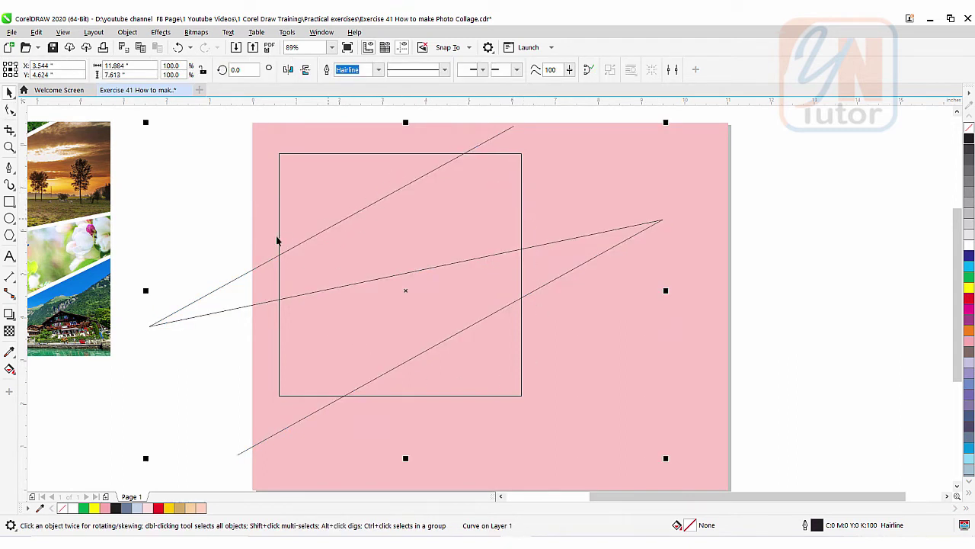
left_click(398, 307)
scroll(321, 251, "up", 1)
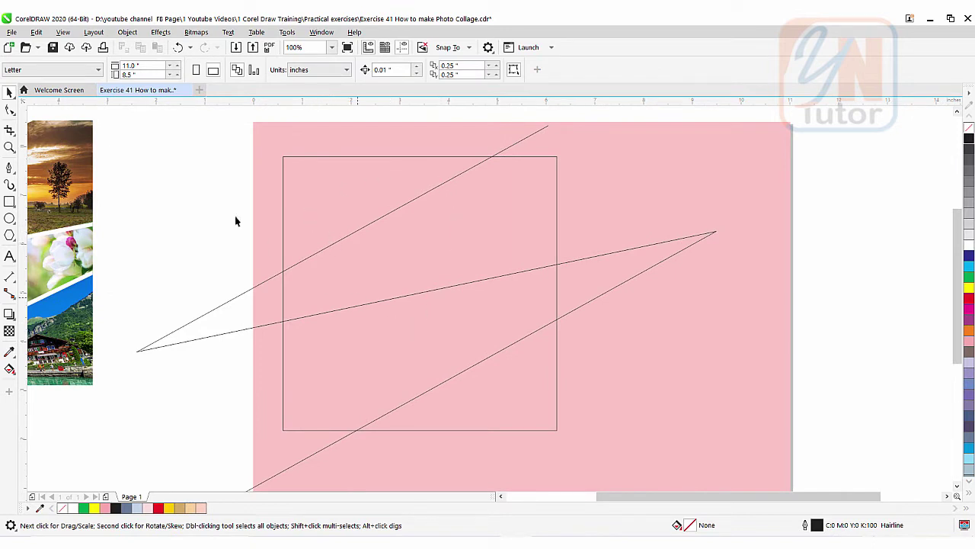
- Check which snapping targets are enabled for the drawing
left_click(62, 32)
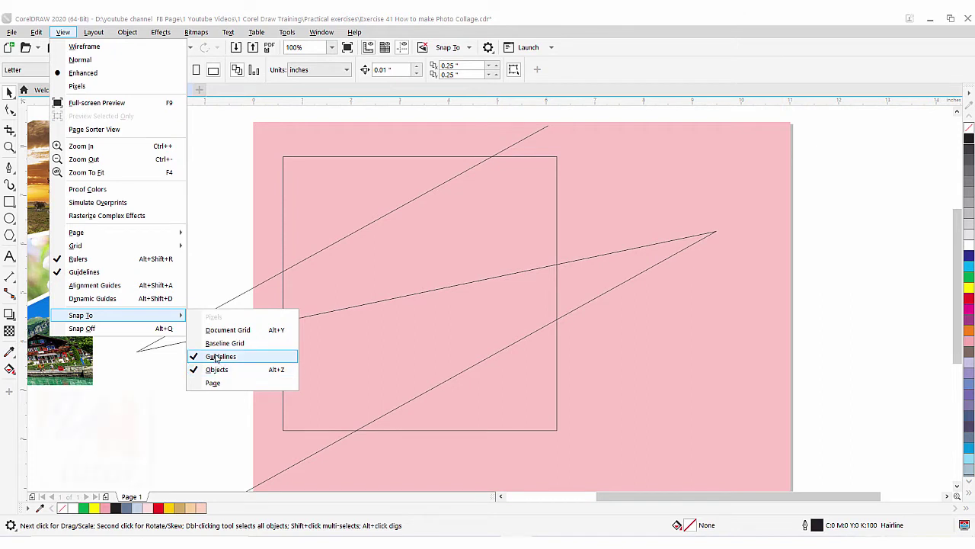
key("Escape")
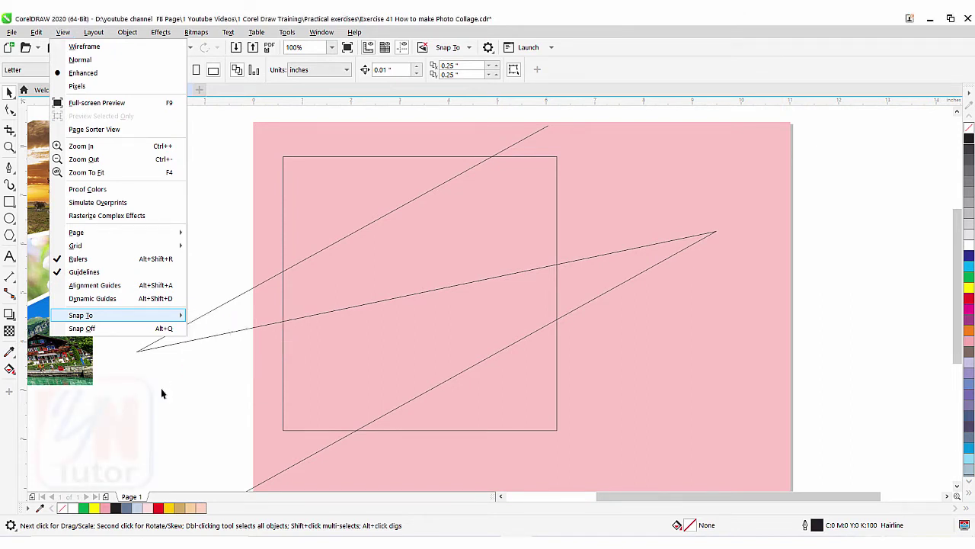
key("Escape")
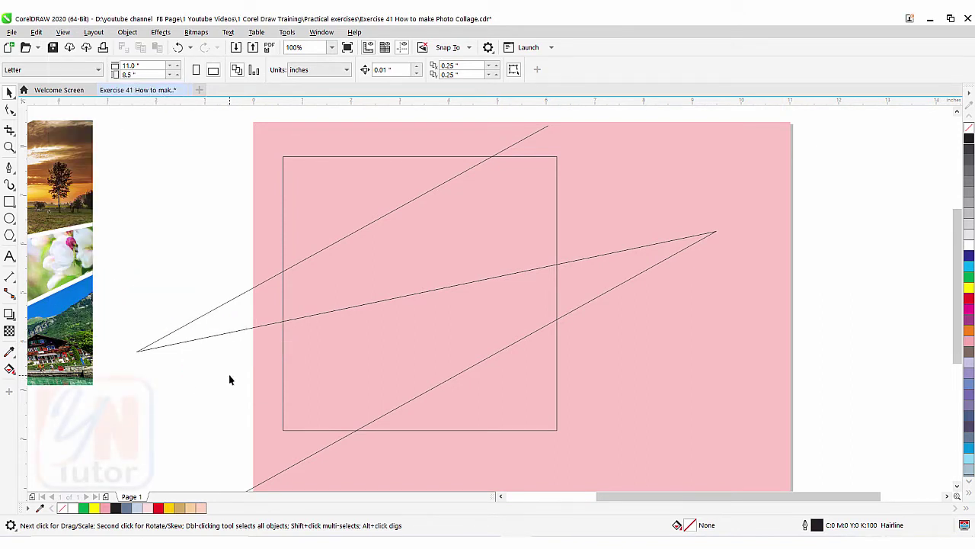
- Import the images Beach 1, bridge-53769_1920, field-336686_1920 and spring-bird-2295431_1280 together from the Free Images folder
left_click(15, 32)
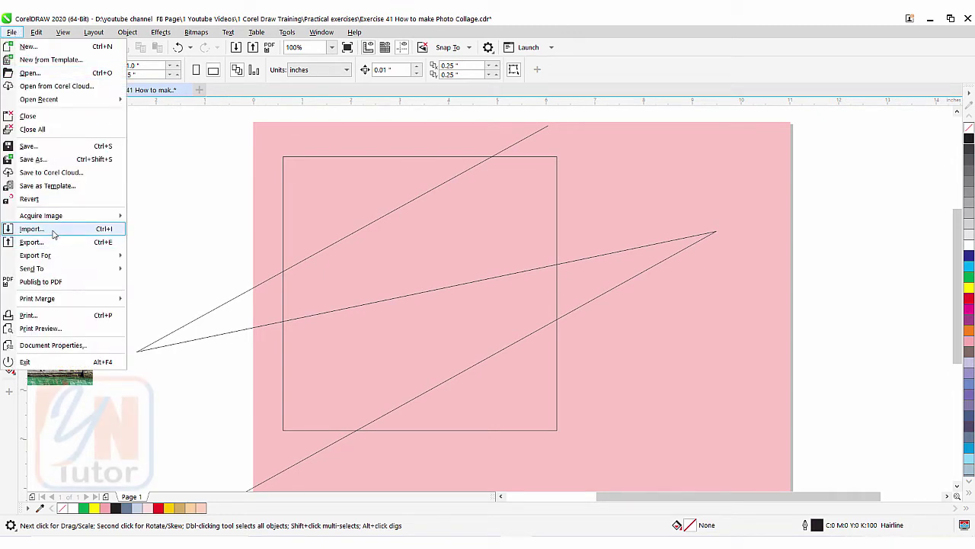
key("Escape")
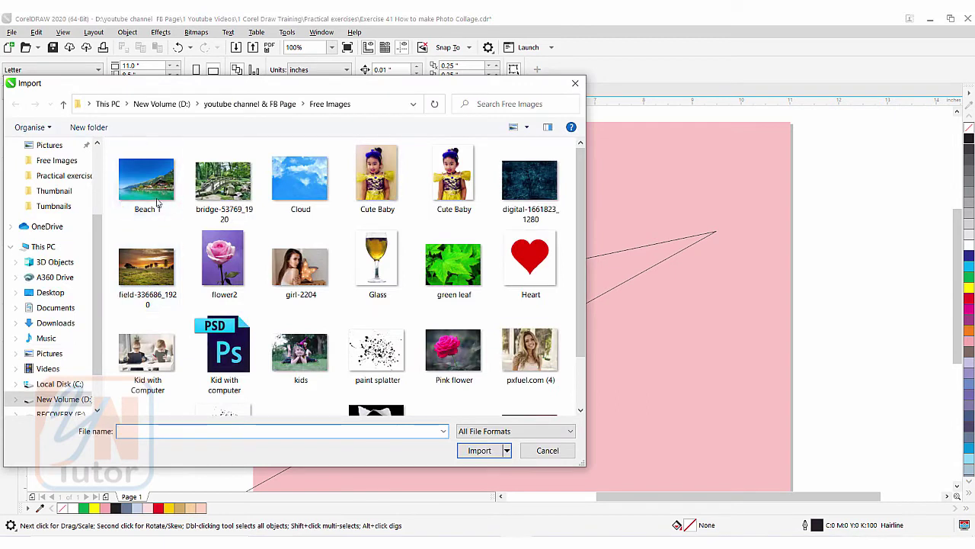
left_click(149, 180)
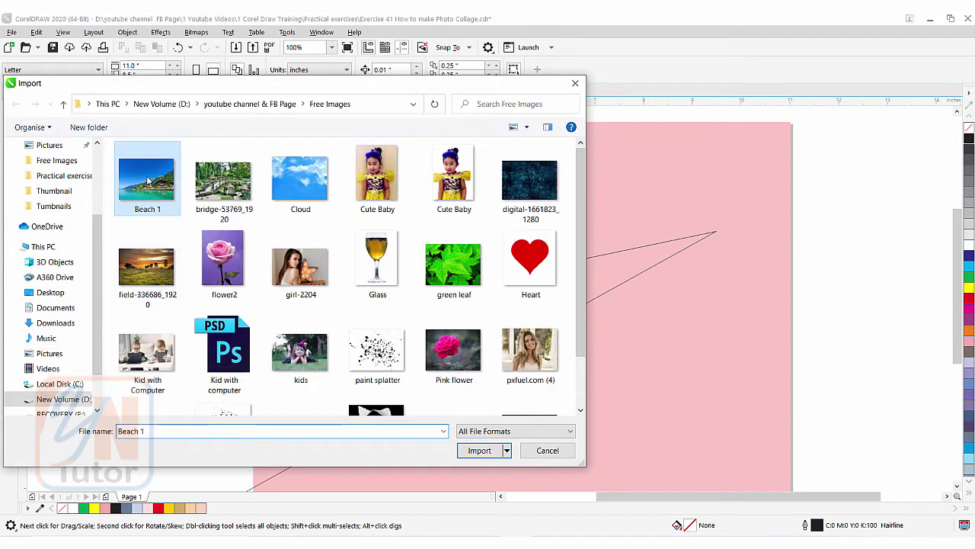
left_click(226, 187, "ctrl")
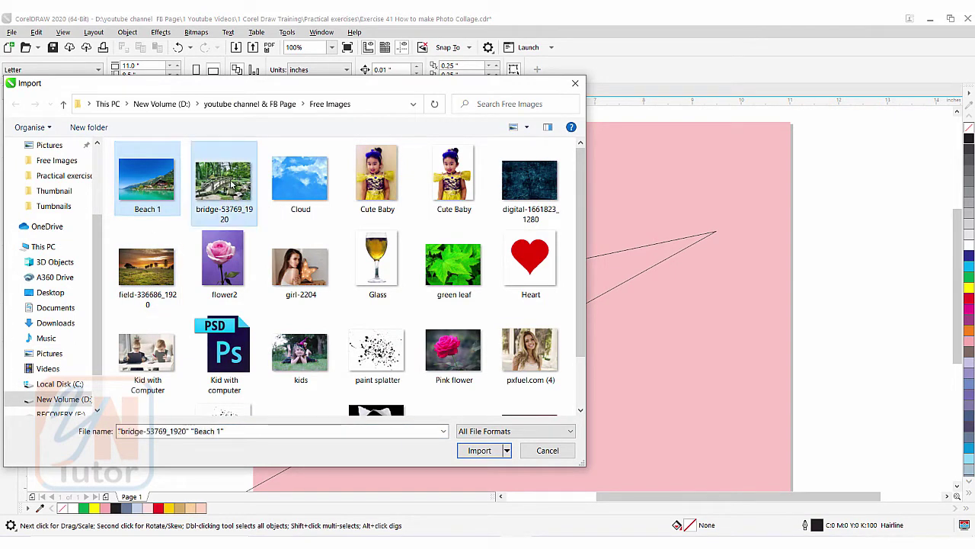
left_click(158, 265, "ctrl")
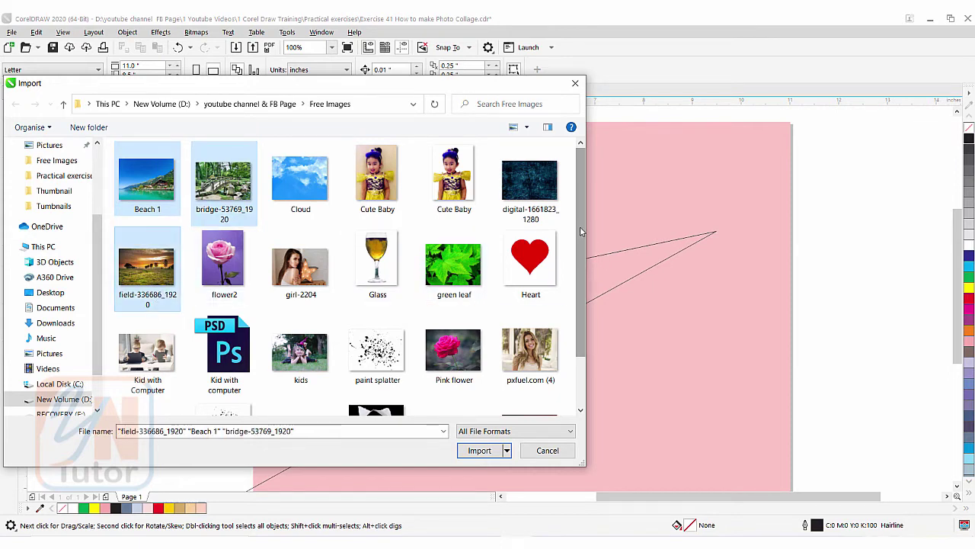
left_click_drag(580, 226, 580, 286)
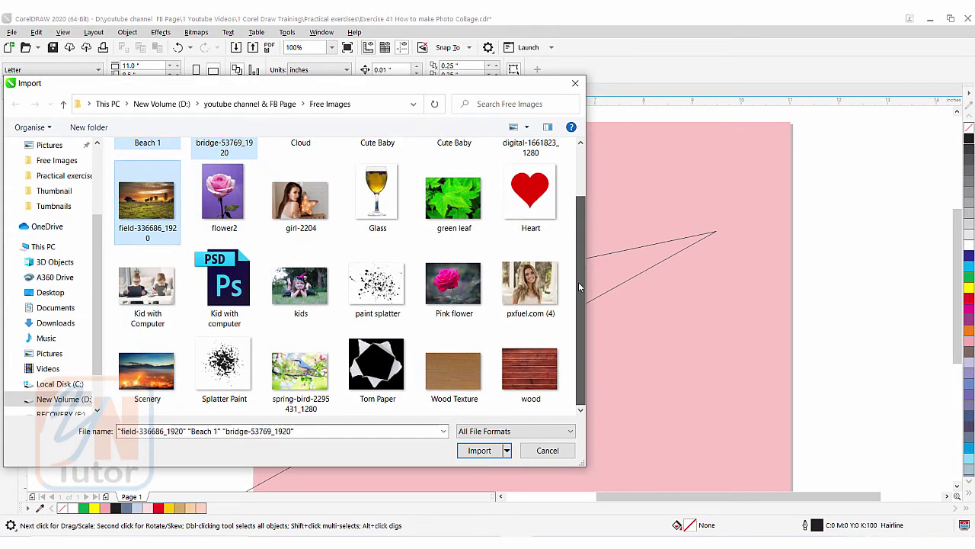
left_click(303, 371, "ctrl")
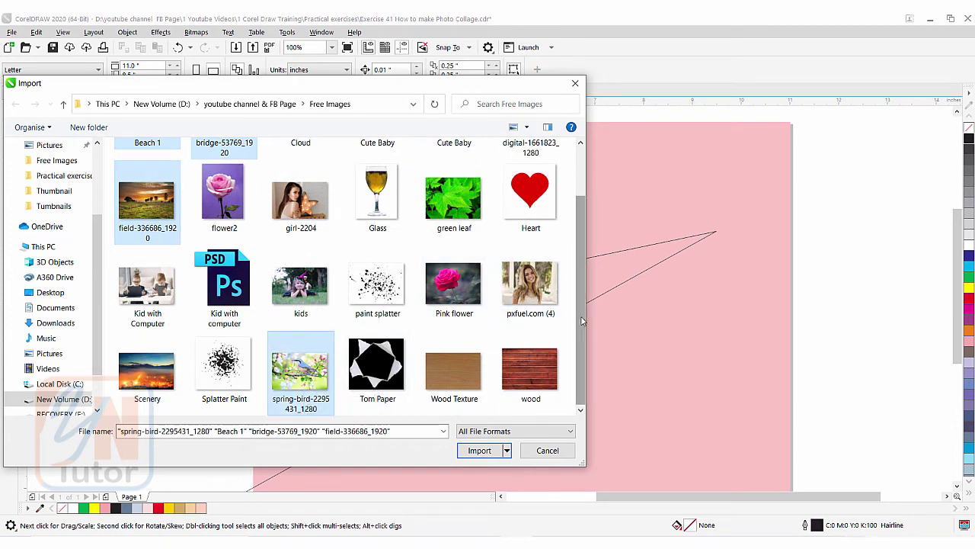
scroll(577, 260, "up", 1)
scroll(574, 287, "down", 1)
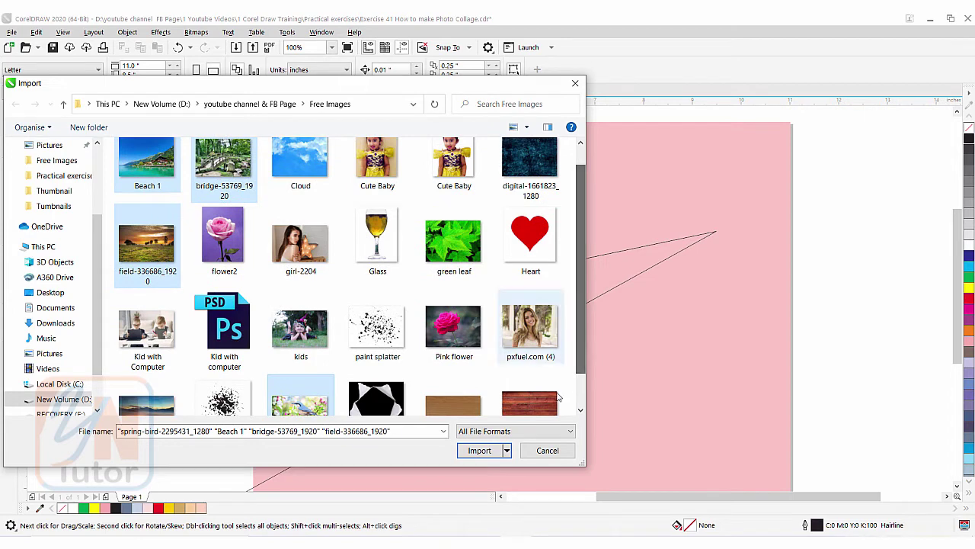
left_click(479, 450)
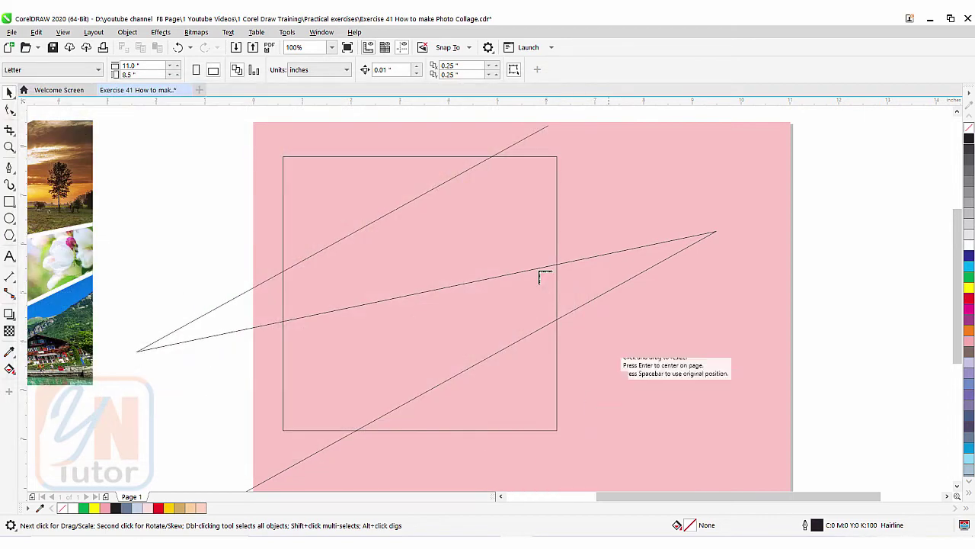
- Place the beach, bridge, field and bird photos as an overlapping cascade beside the square, the bridge photo about 4.8 by 3.3 inches
left_click_drag(595, 144, 665, 197)
left_click_drag(717, 234, 820, 394)
left_click_drag(625, 169, 869, 379)
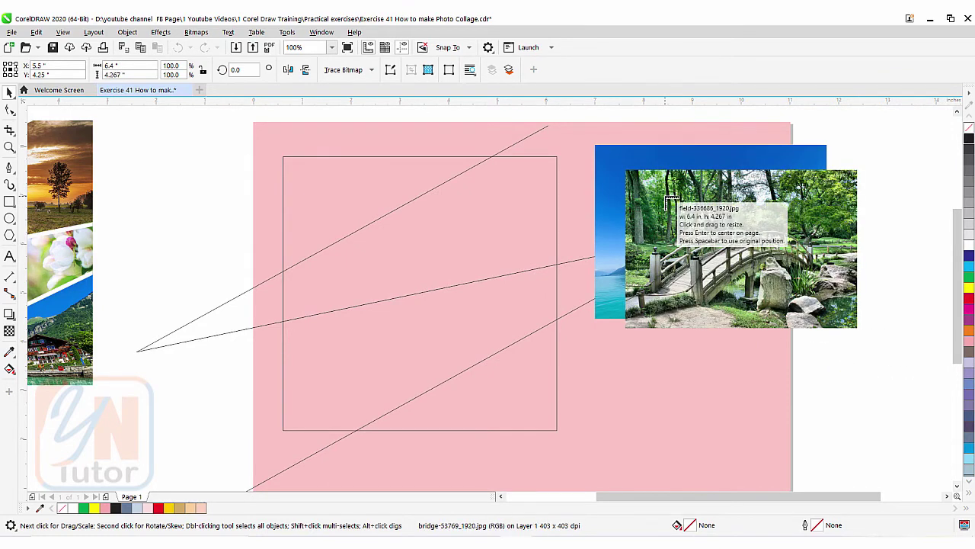
left_click_drag(665, 196, 926, 419)
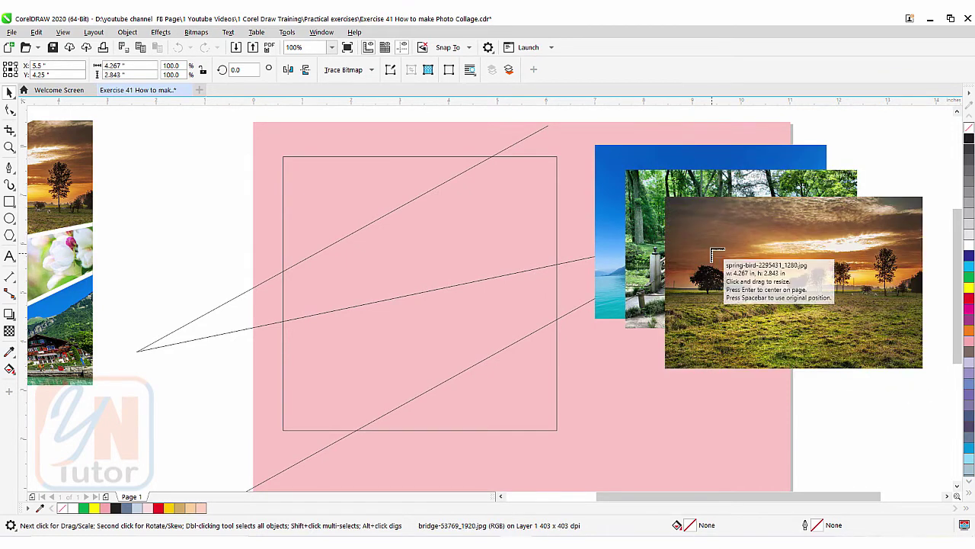
left_click_drag(707, 245, 926, 415)
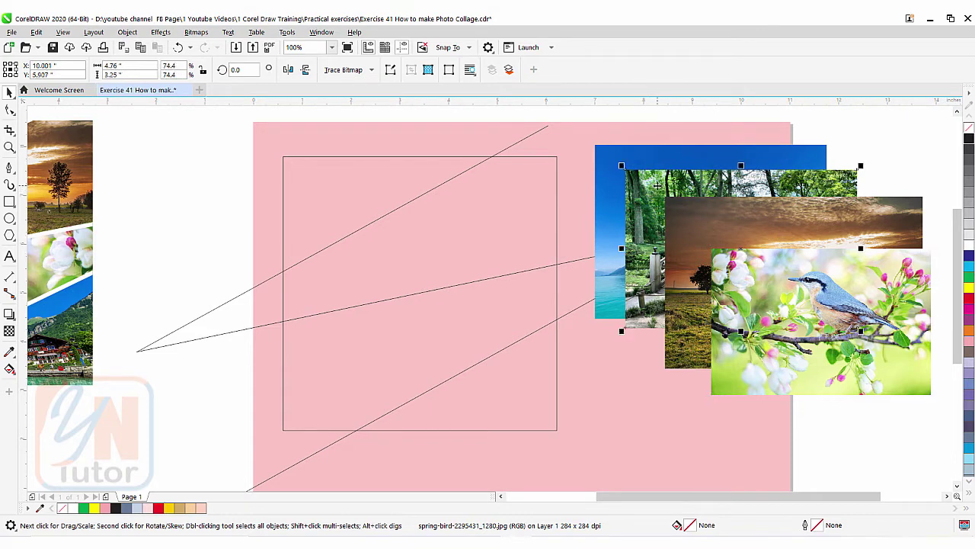
- Move the bridge photo over the upper left part of the drawn square
left_click_drag(632, 190, 300, 153)
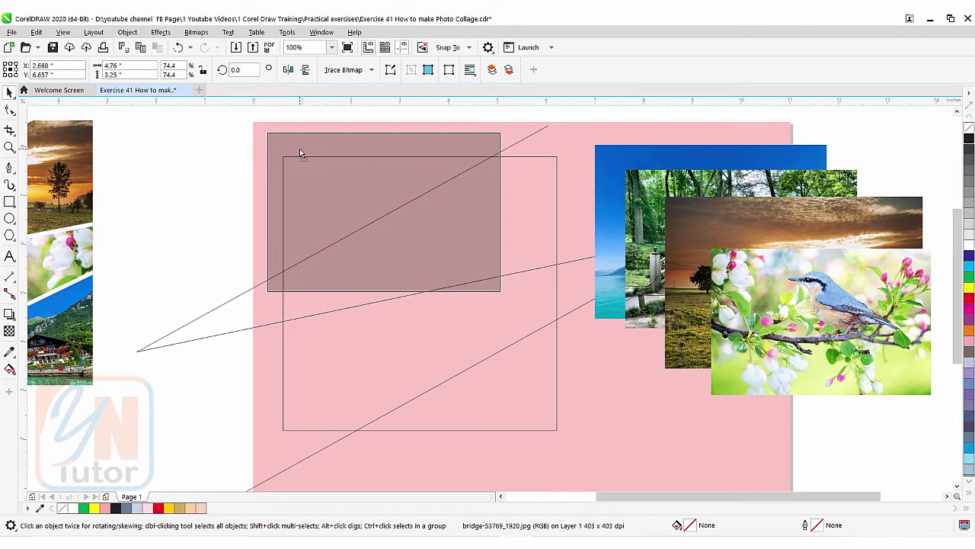
left_click_drag(300, 152, 299, 152)
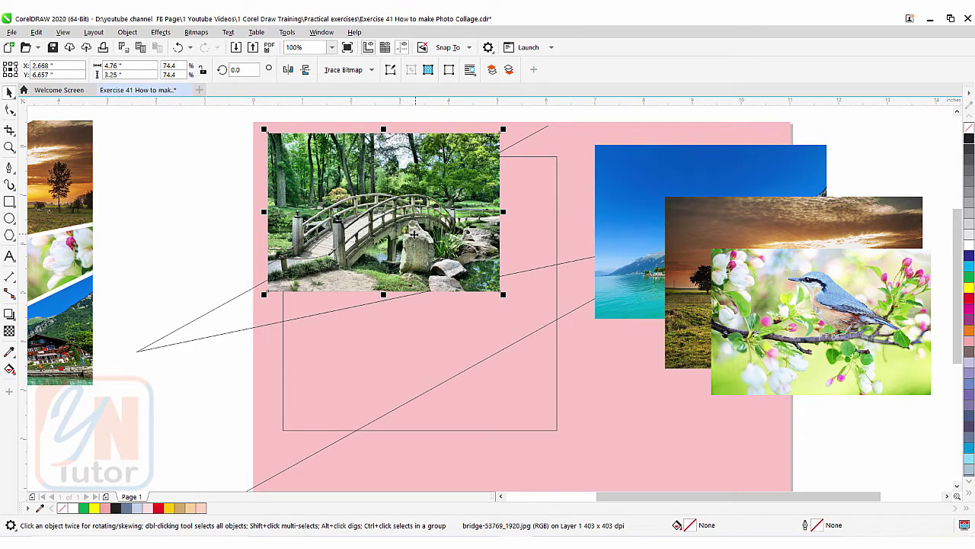
- Bring the zigzag path and the square to the front of the page, above the photos
left_click(223, 335)
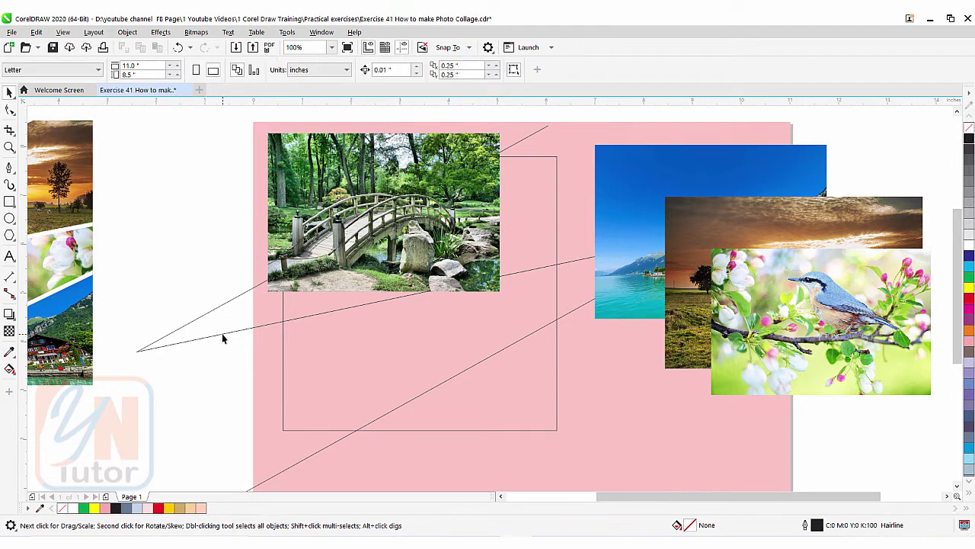
left_click(283, 390, "shift")
scroll(282, 390, "down", 2)
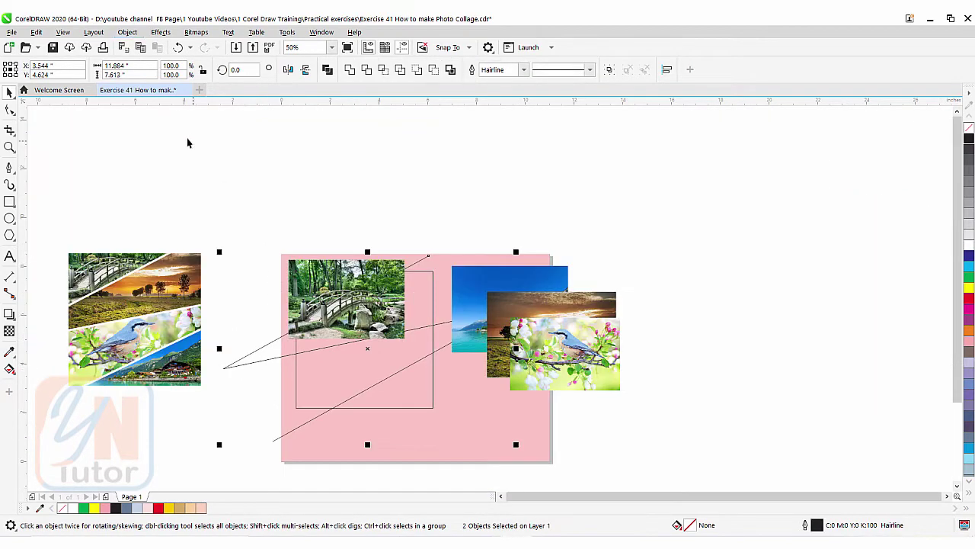
left_click(127, 32)
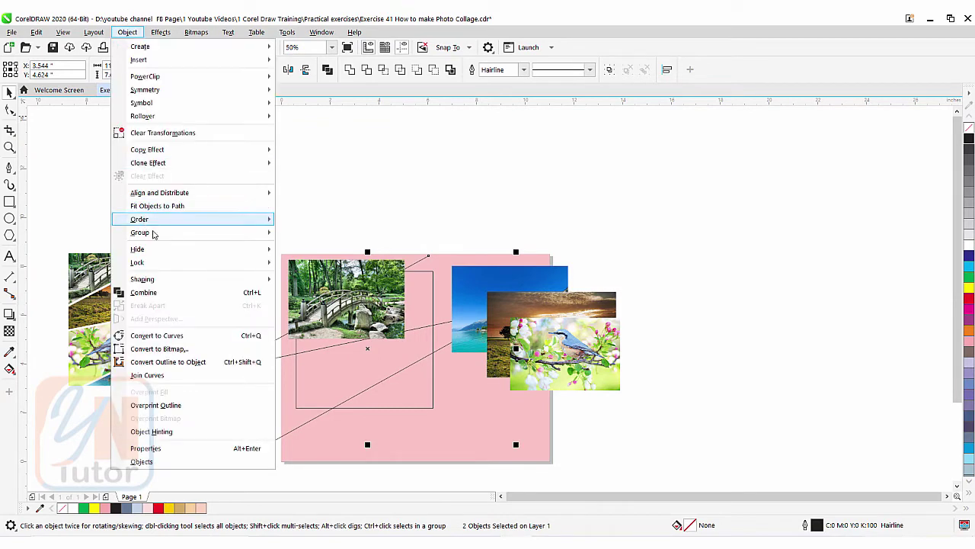
mouse_move(209, 218)
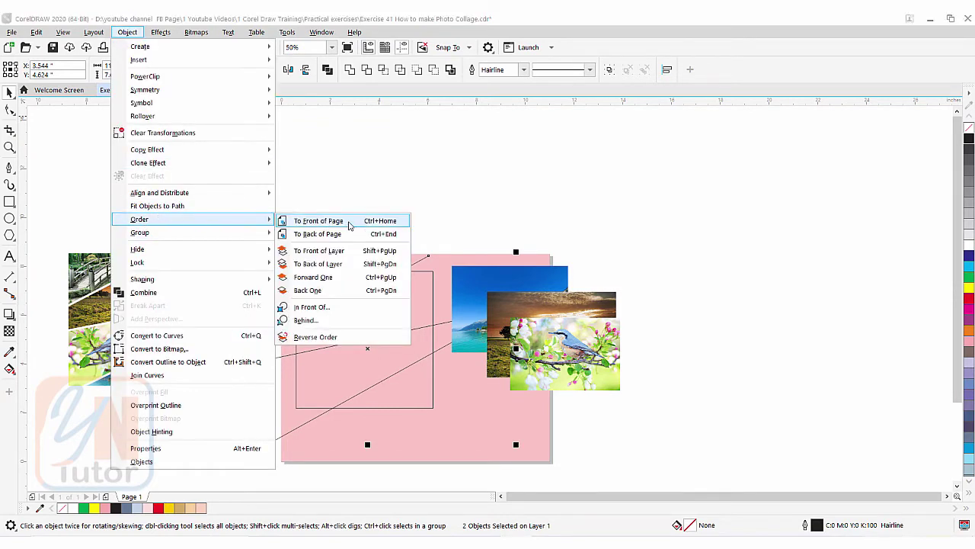
left_click(350, 223)
scroll(282, 320, "up", 1)
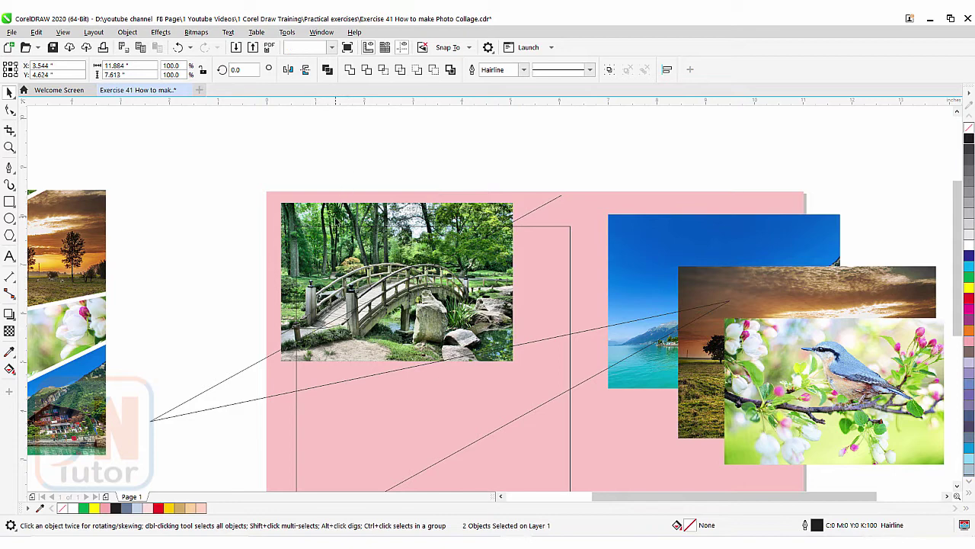
key("Escape")
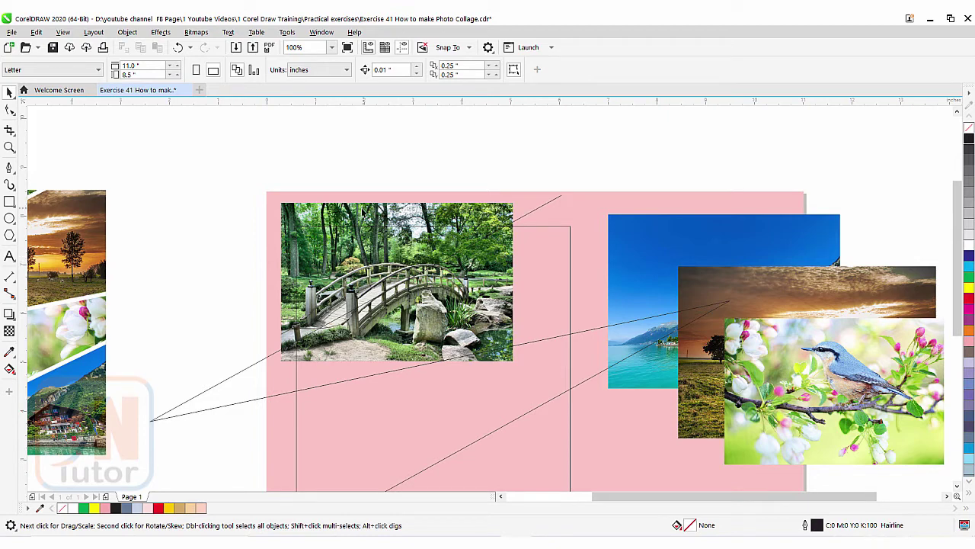
left_click(356, 210)
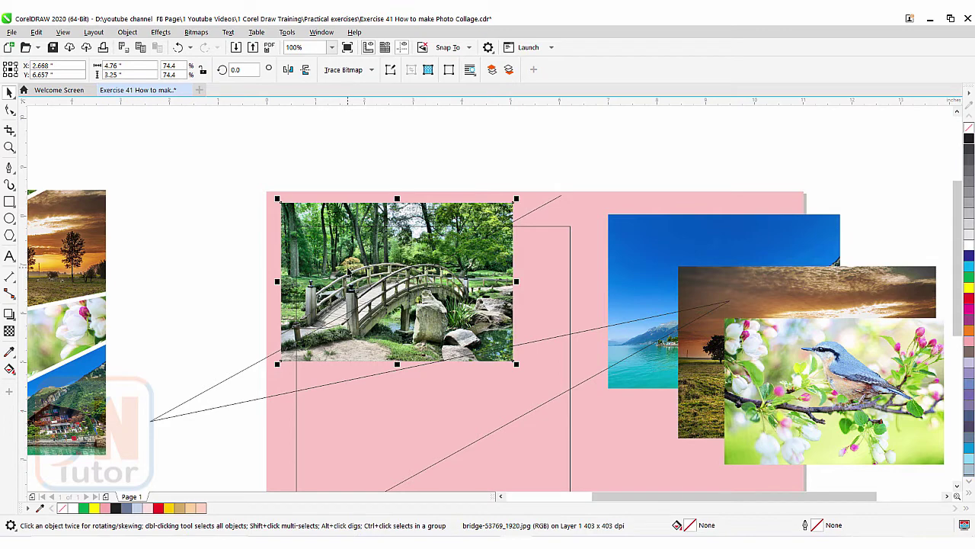
left_click(214, 268)
left_click(429, 249, "alt")
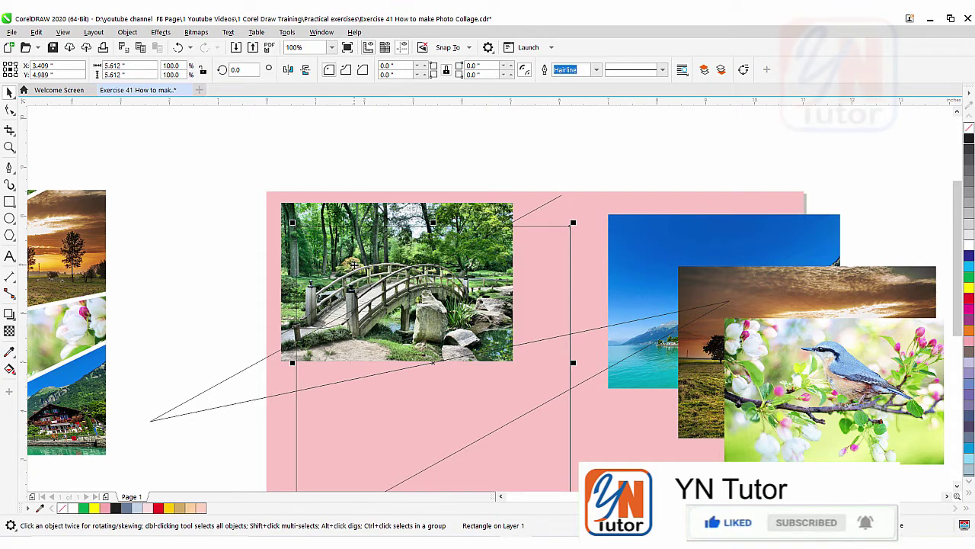
- Shift the bridge photo slightly up and left and resize it to about 4.8 by 3.2 inches, covering the square's upper left section
left_click(355, 267)
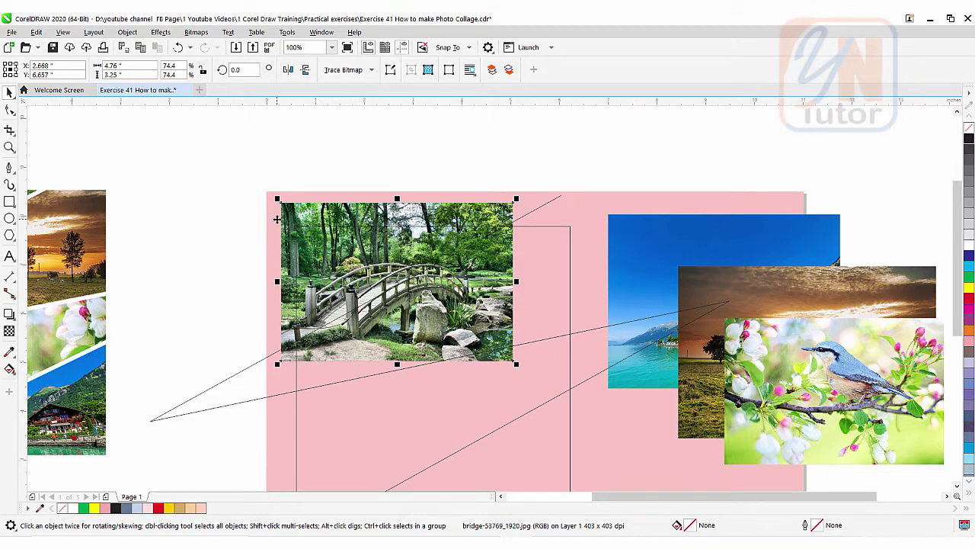
left_click(11, 110)
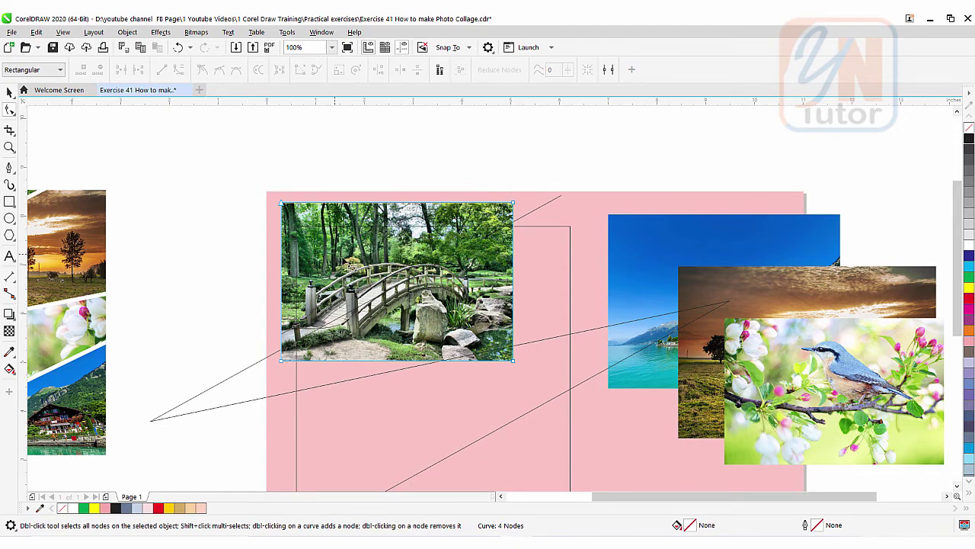
left_click(10, 92)
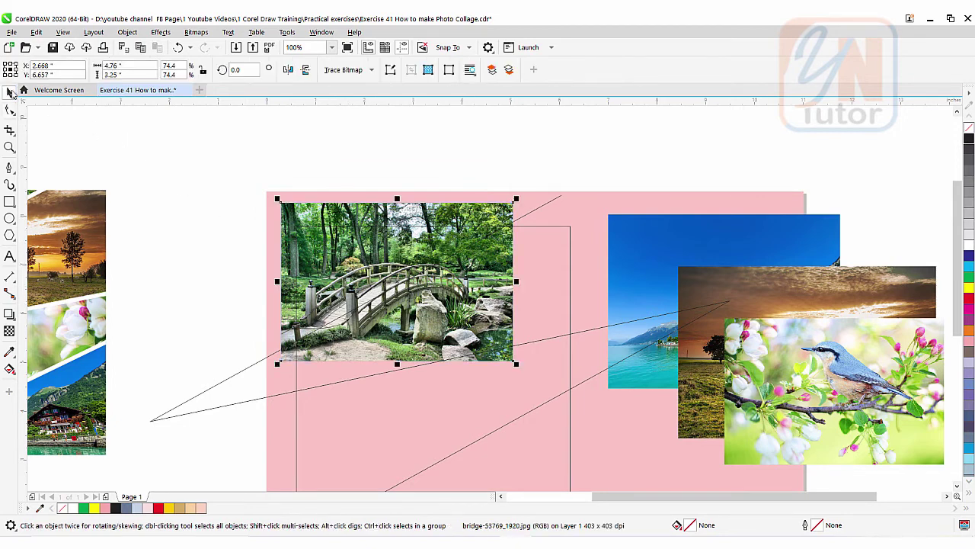
left_click_drag(349, 218, 339, 207)
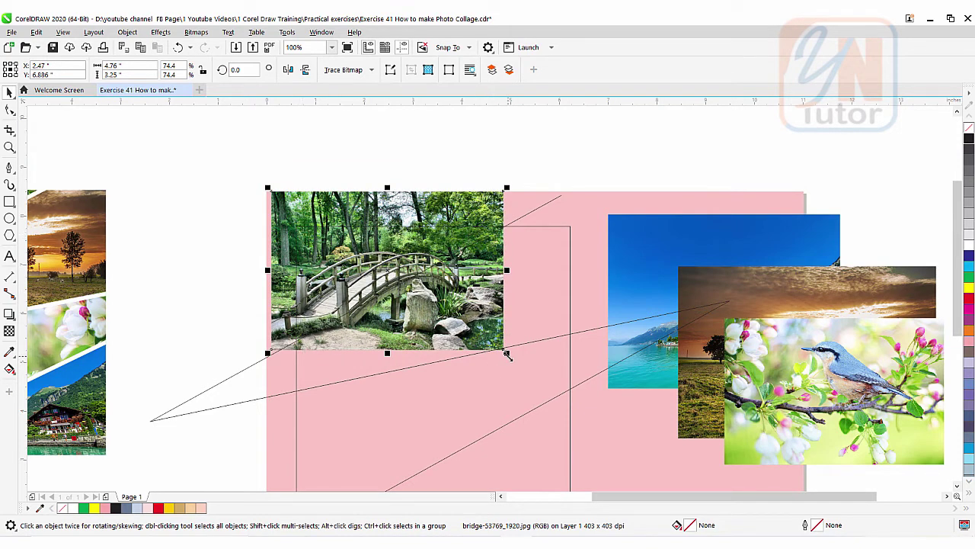
left_click_drag(507, 353, 487, 339)
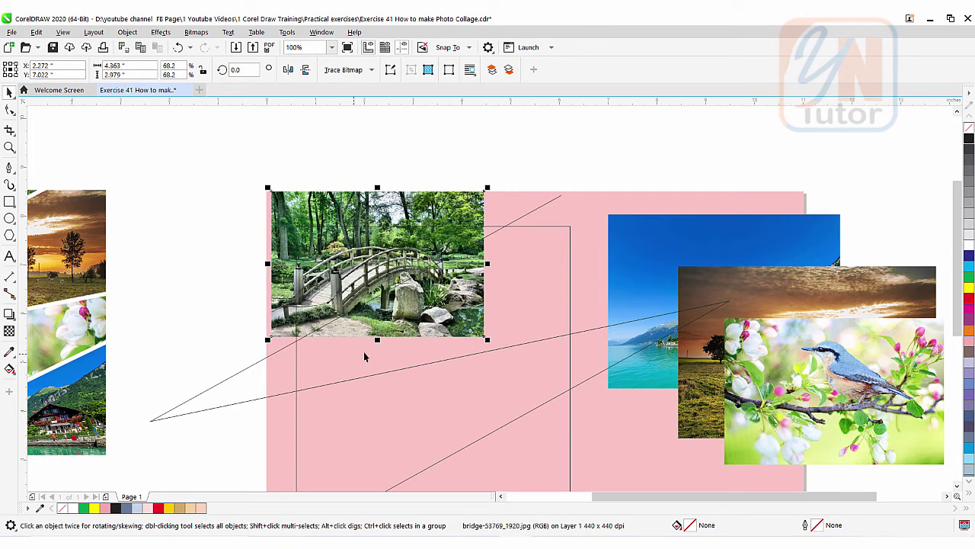
left_click_drag(377, 339, 377, 348)
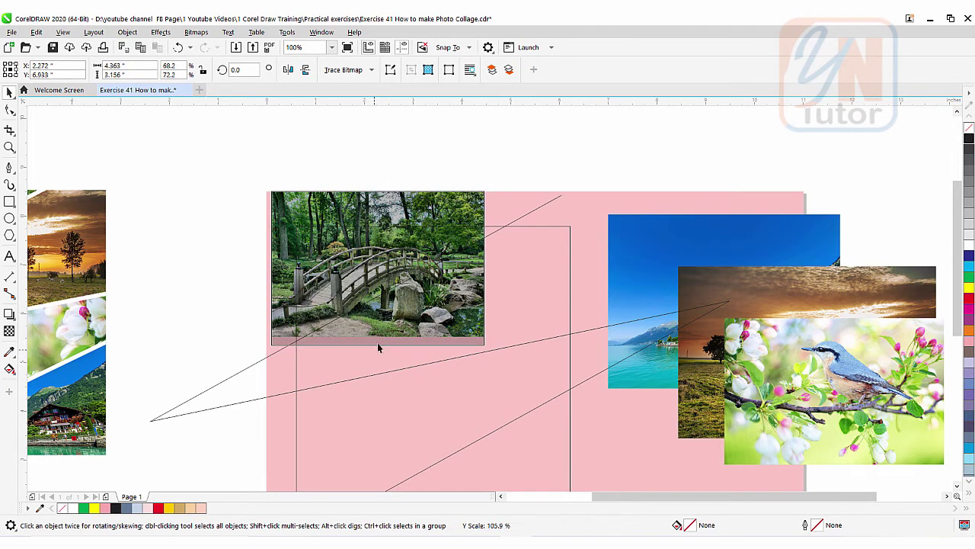
left_click_drag(487, 267, 509, 267)
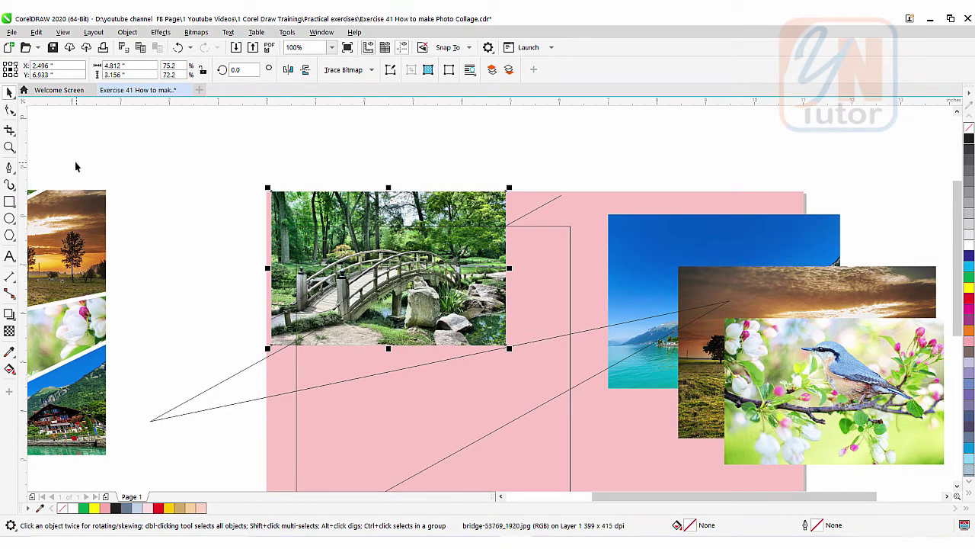
- Crop the bridge photo with the Shape tool to the triangle between the square's upper left corner and the first diagonal, deleting its lower right node
left_click(10, 110)
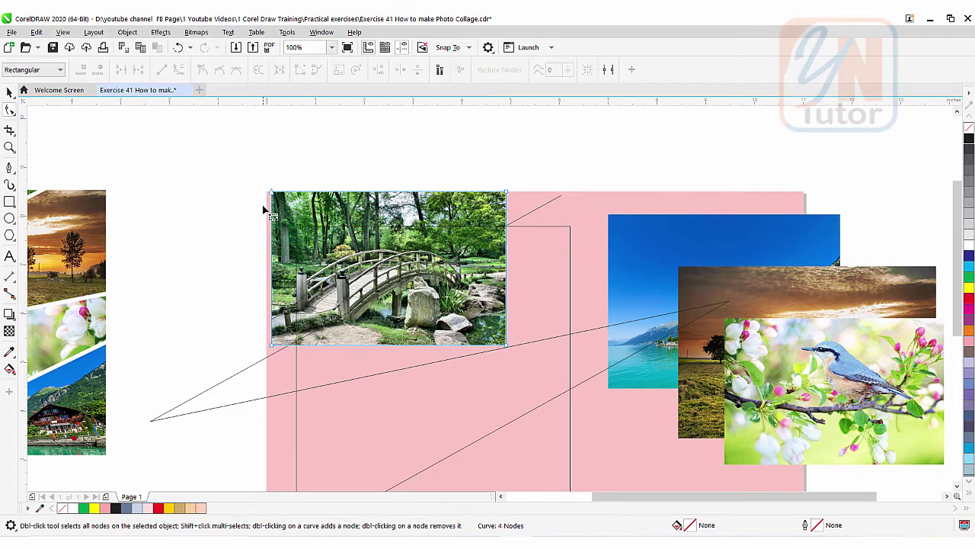
left_click_drag(272, 193, 297, 227)
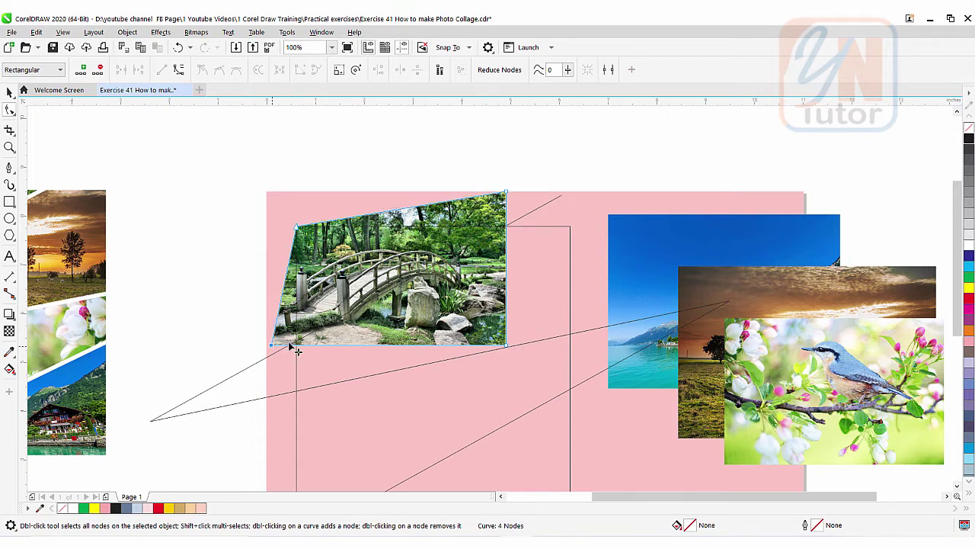
left_click_drag(272, 345, 297, 343)
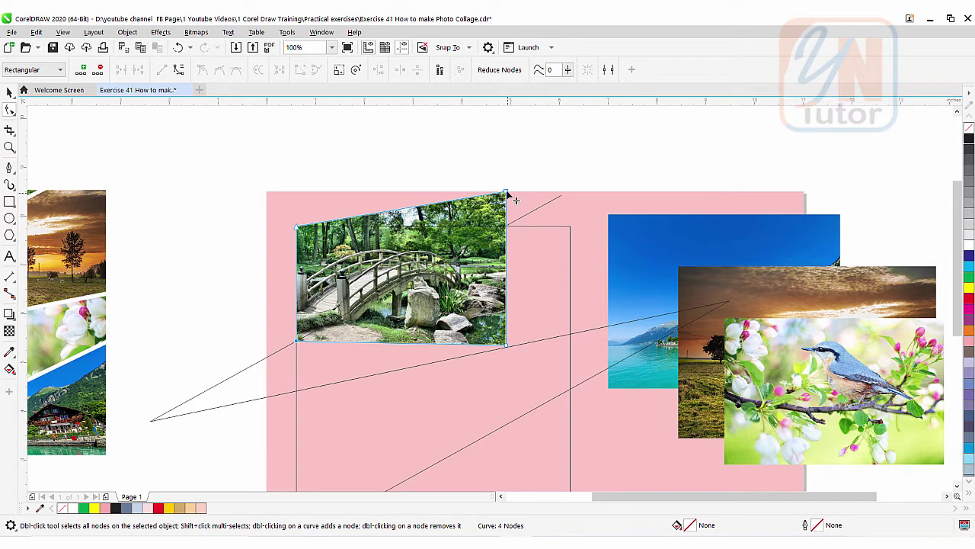
left_click_drag(506, 193, 504, 227)
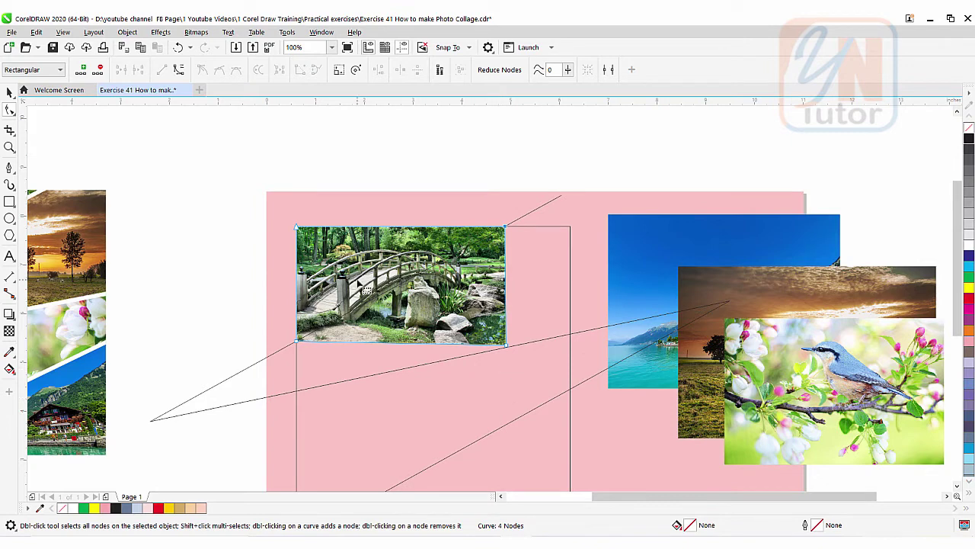
double_click(506, 346)
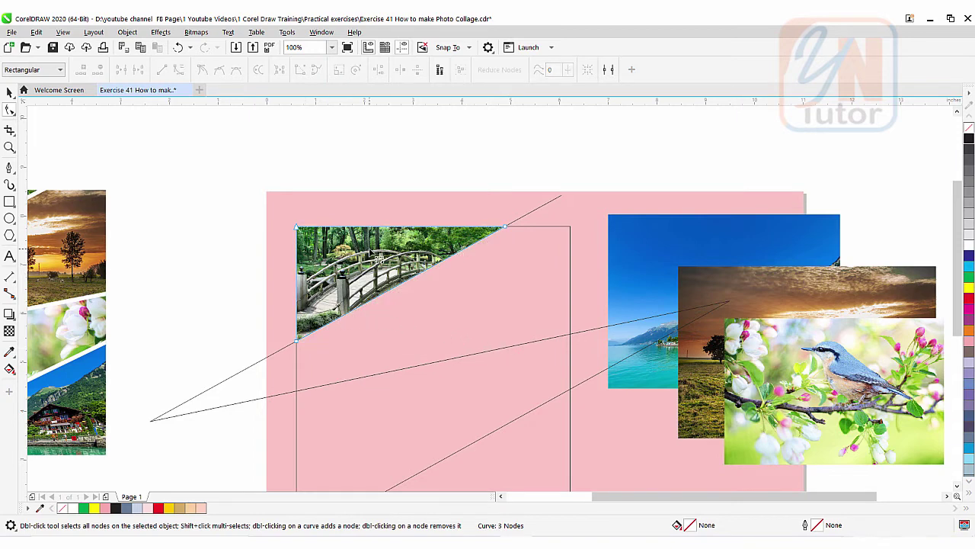
- Move the sunset field photo over the upper part of the square and enlarge it to about 5.8 by 3.9 inches
left_click(776, 306)
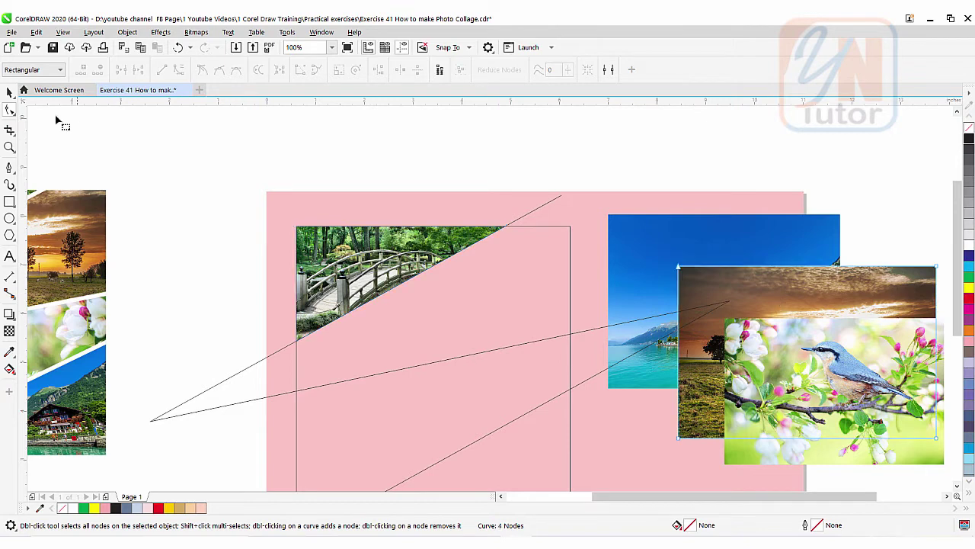
key("space")
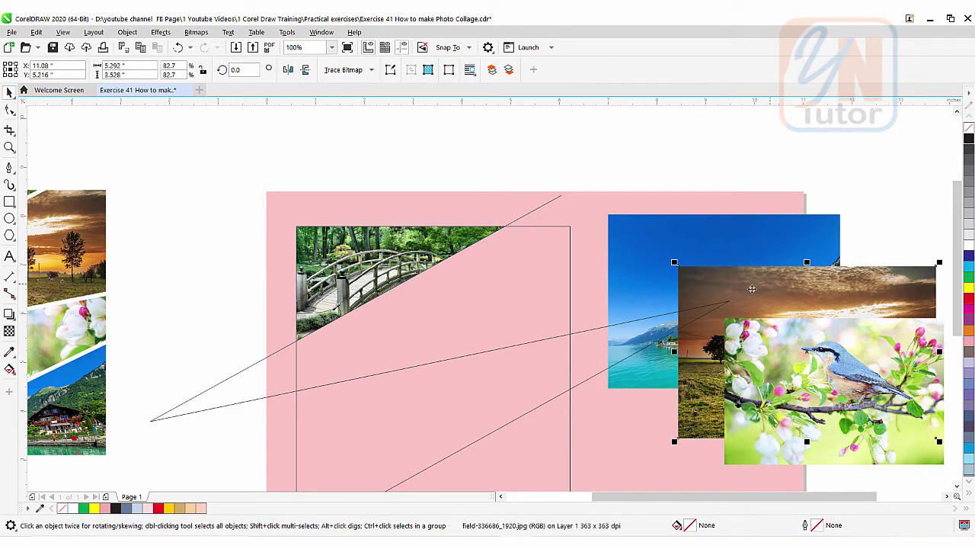
left_click_drag(752, 288, 410, 238)
left_click_drag(313, 397, 290, 431)
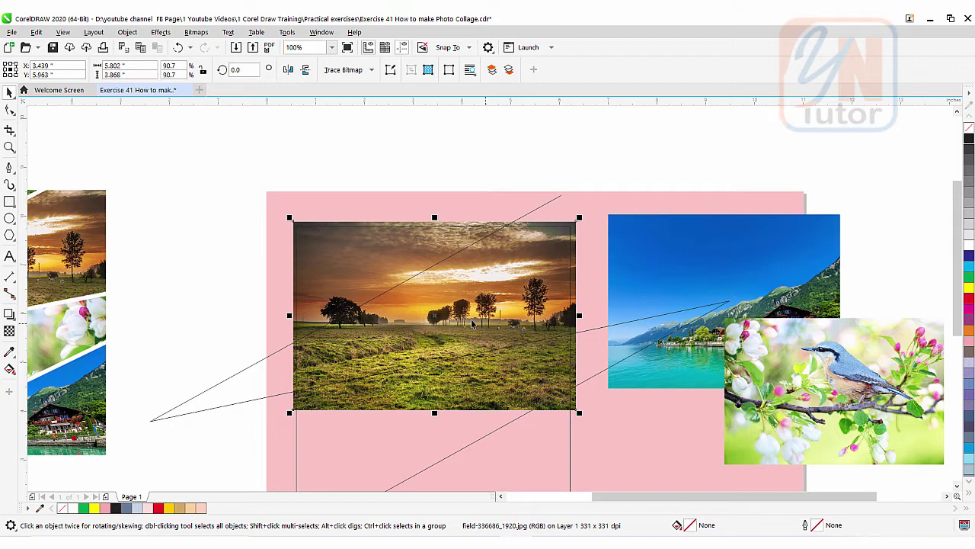
- Crop the sunset photo with the Shape tool to the square's band between the first and second diagonals, adding a node on its upper edge
left_click(10, 110)
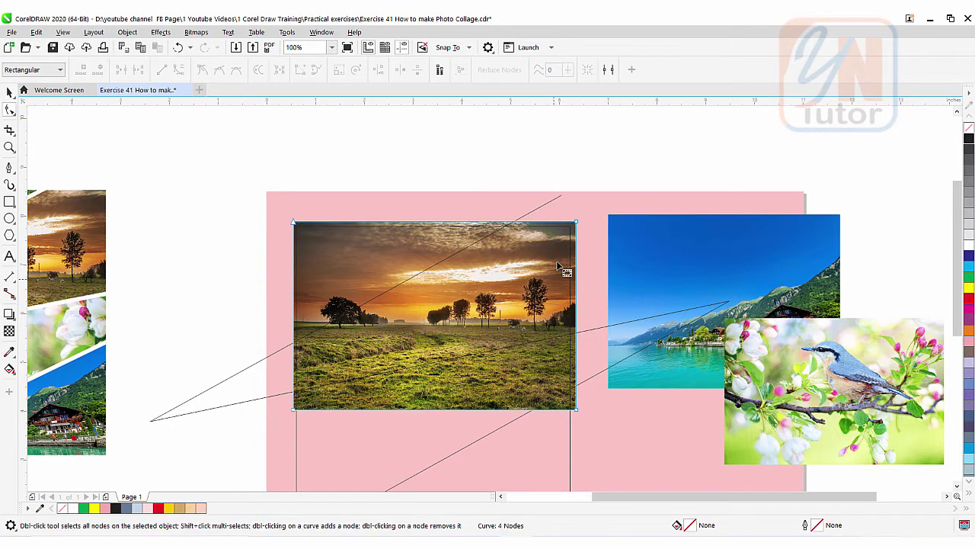
left_click_drag(578, 220, 571, 227)
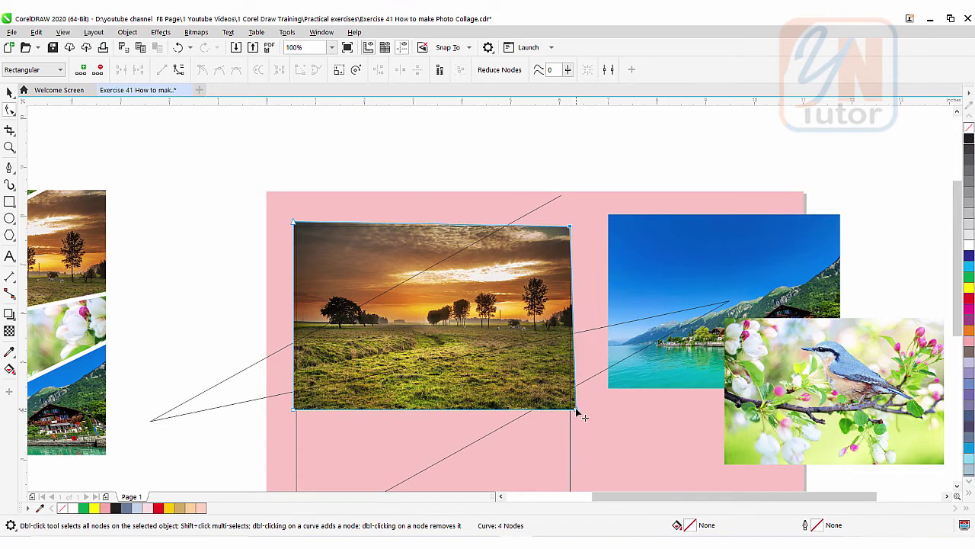
left_click_drag(576, 408, 570, 333)
left_click_drag(296, 410, 297, 391)
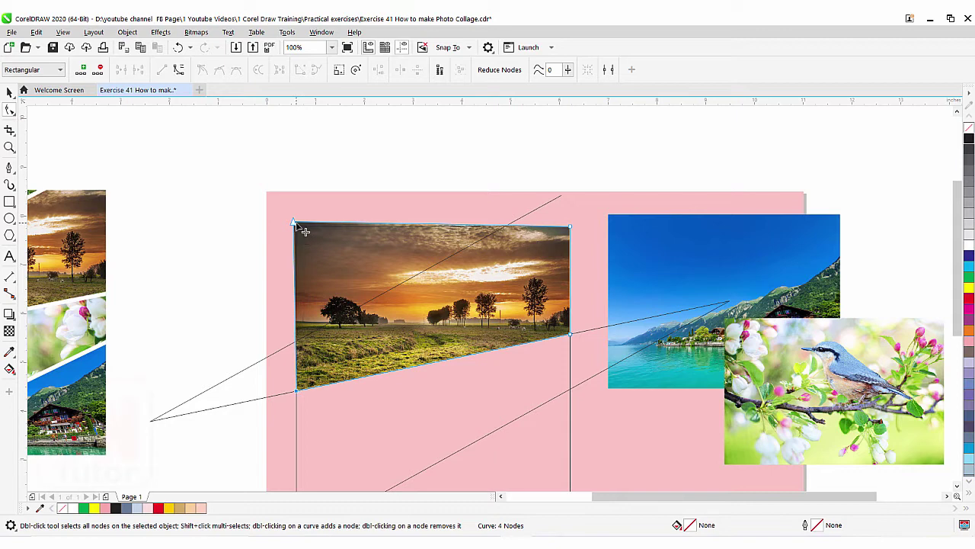
left_click_drag(293, 223, 298, 341)
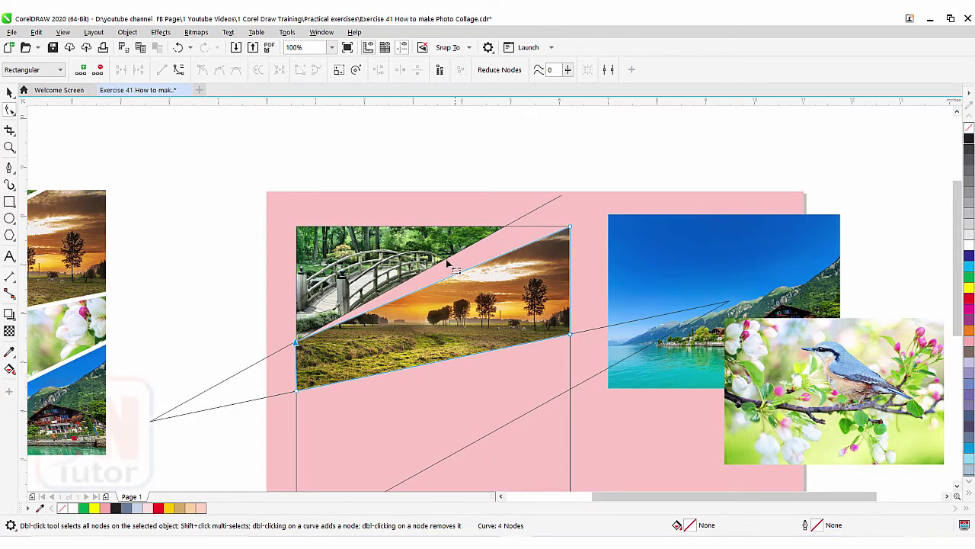
double_click(494, 260)
left_click_drag(493, 259, 505, 227)
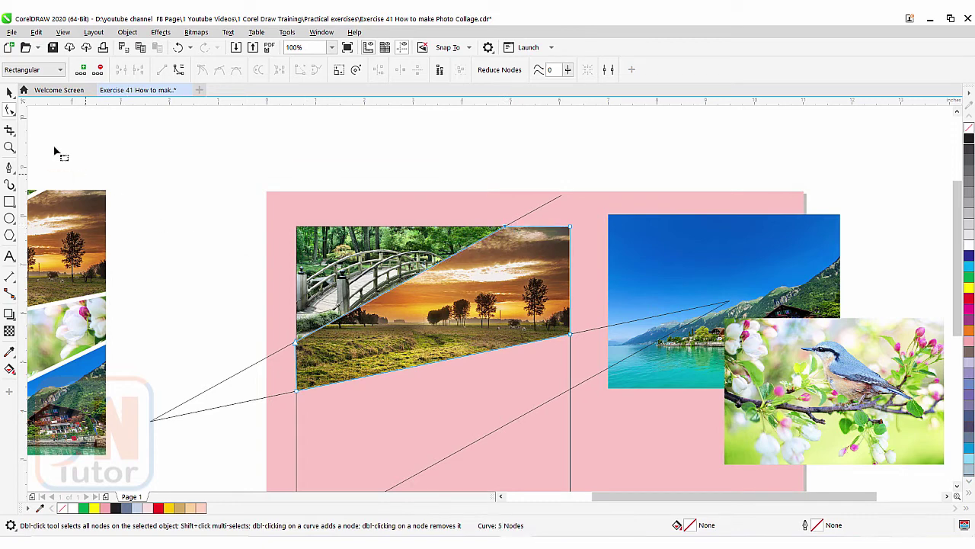
- Move the bird photo over the lower part of the square and mirror it horizontally
left_click(10, 92)
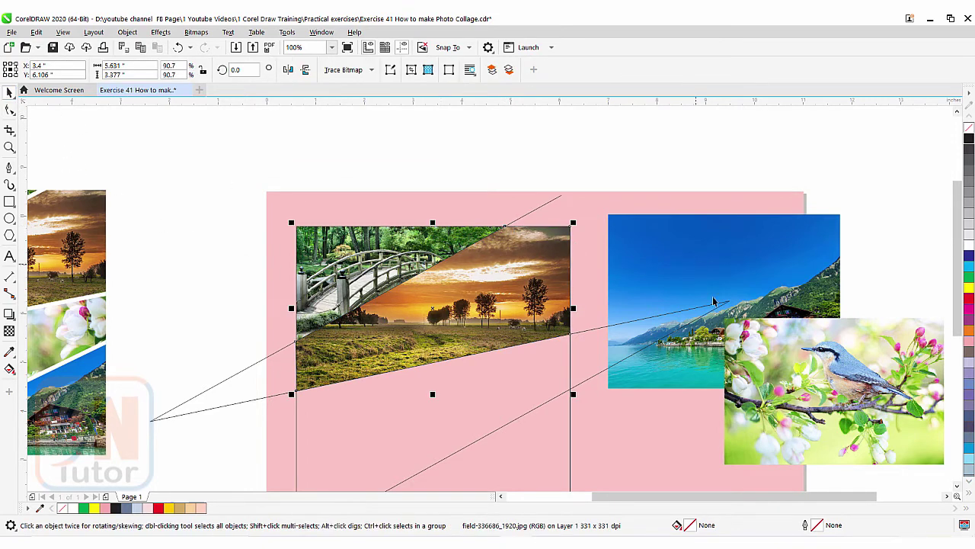
left_click(858, 381)
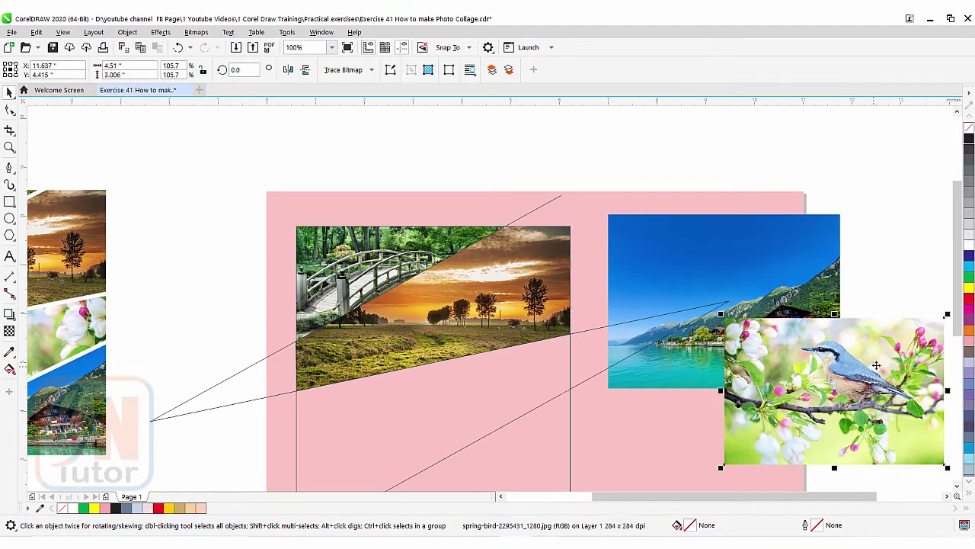
left_click_drag(861, 369, 426, 383)
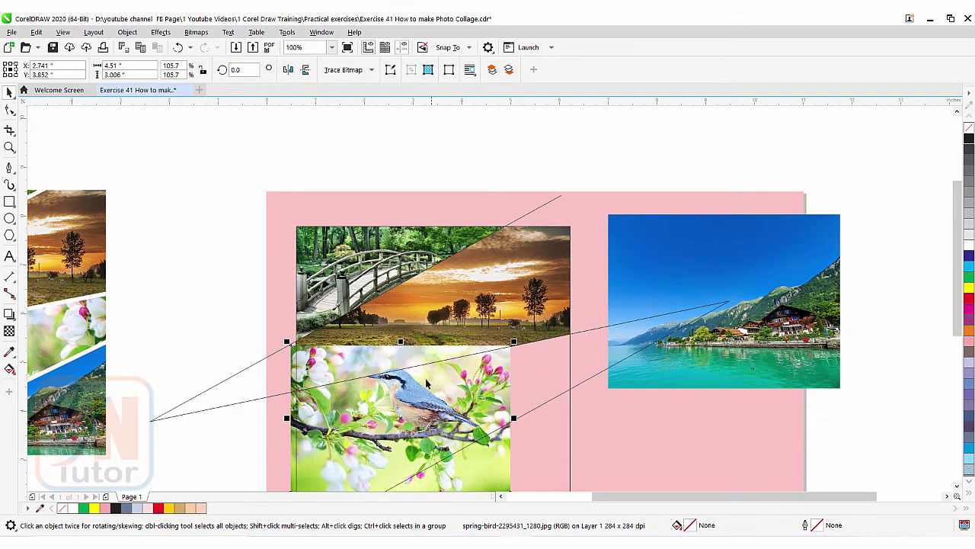
left_click(288, 70)
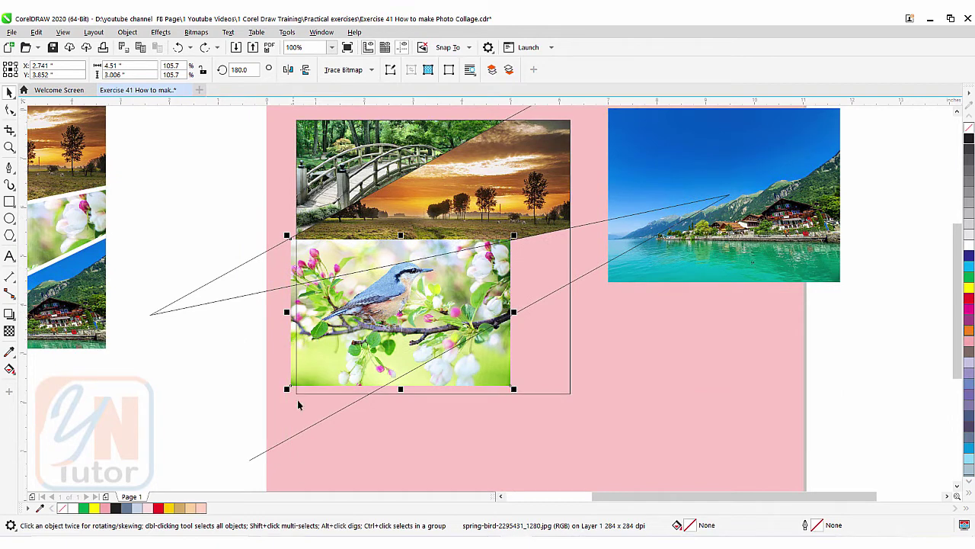
- Enlarge the bird photo to about 5.9 by 4.2 inches and nudge it down to cover the square's section below the second diagonal
left_click_drag(400, 392, 403, 400)
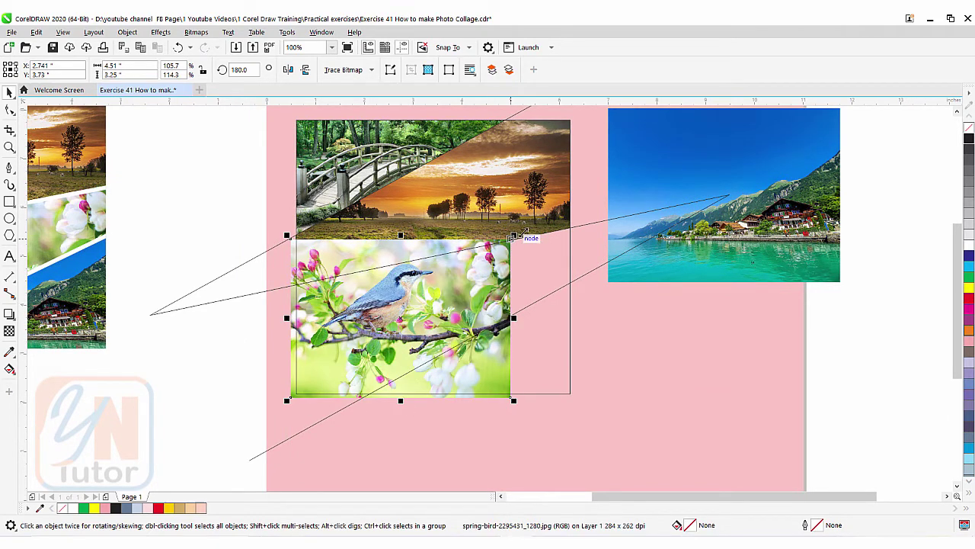
left_click_drag(512, 236, 641, 186)
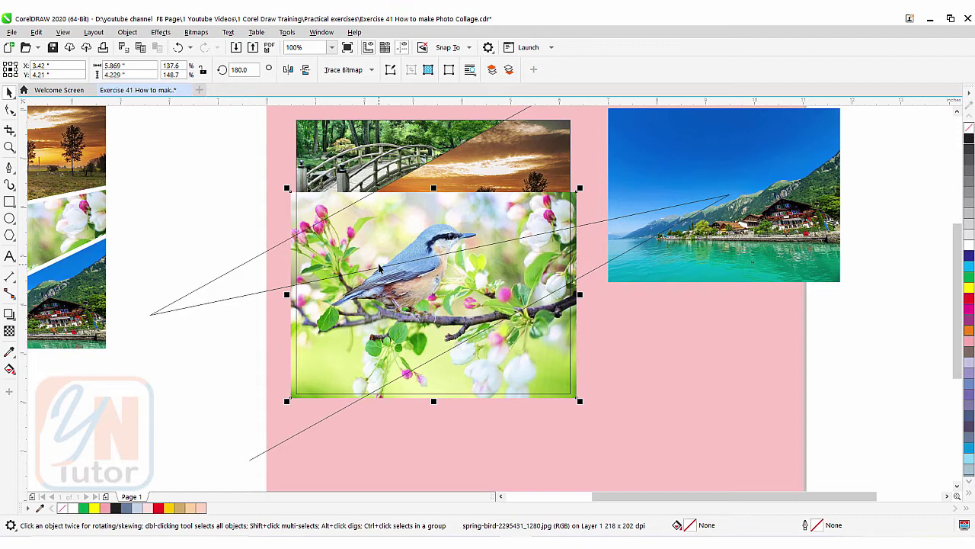
key("Down")
key("Down")
key("Down")
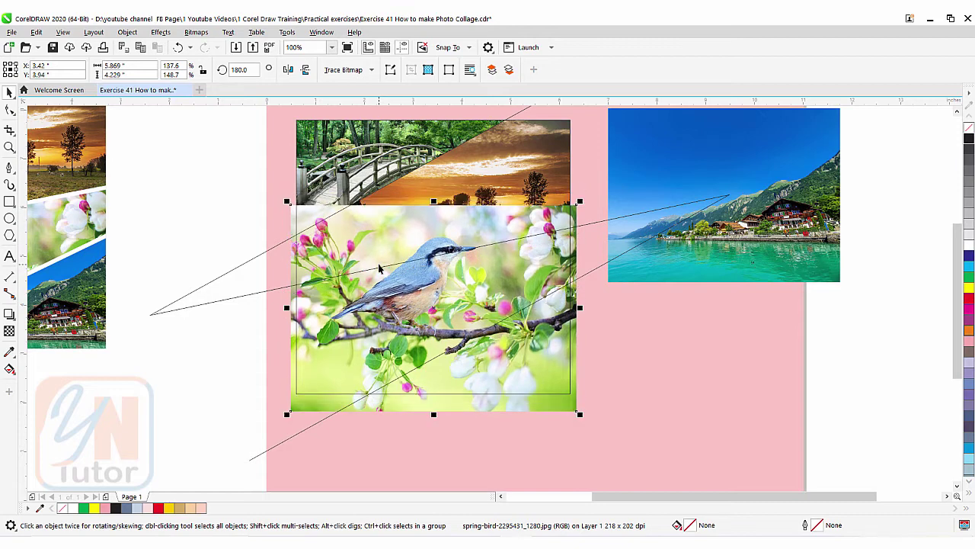
key("Down")
key("Down")
key("Down")
key("Down")
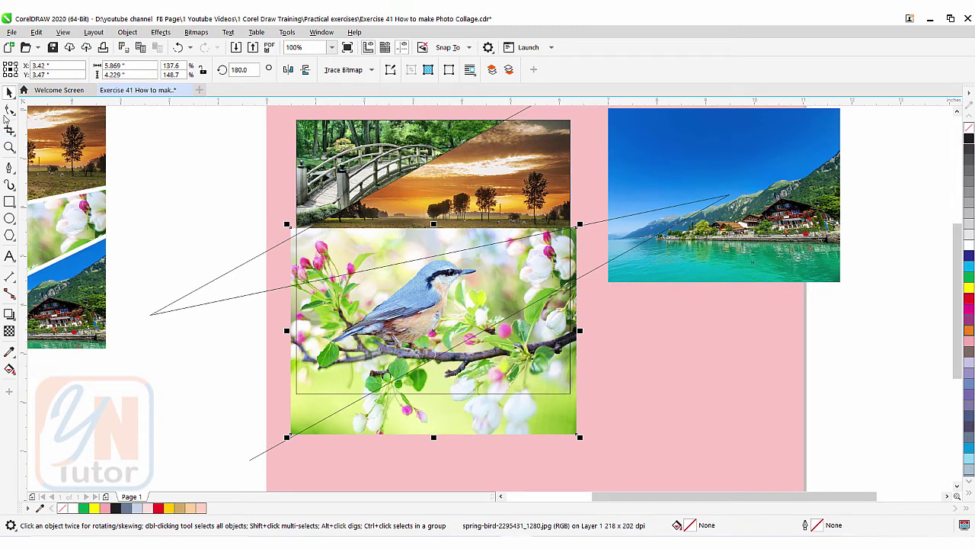
- Crop the bird photo with the Shape tool to the square's section between the second and third diagonals, adding a node on the right edge
left_click(9, 110)
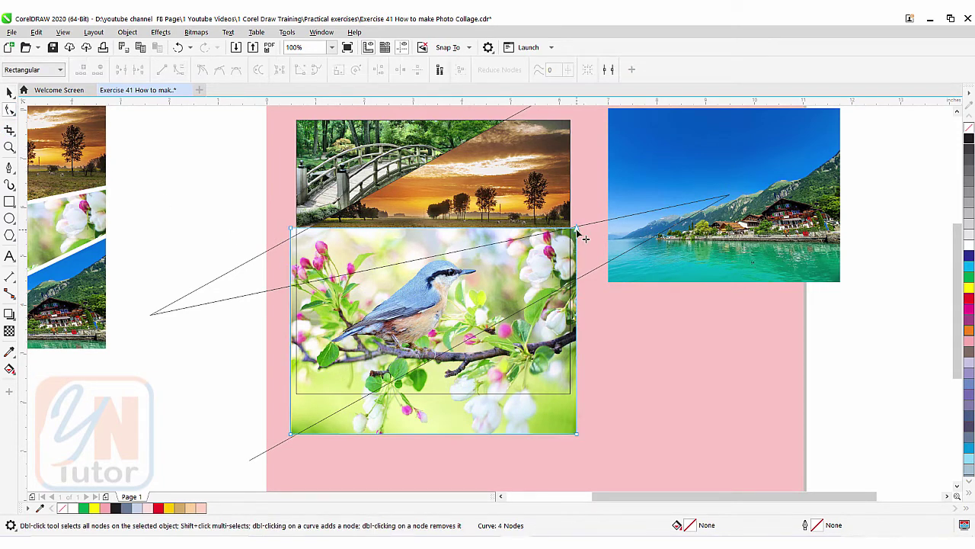
left_click_drag(578, 230, 564, 240)
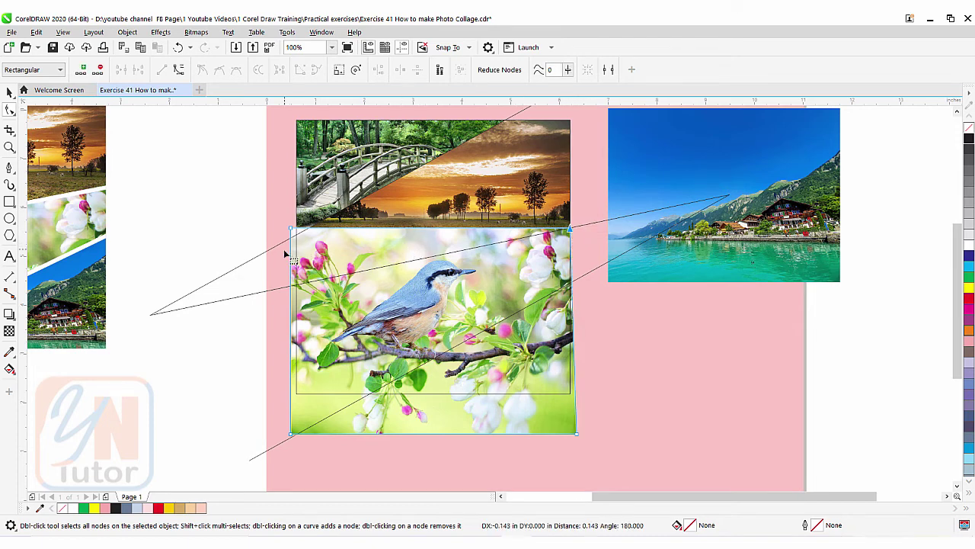
left_click(291, 229)
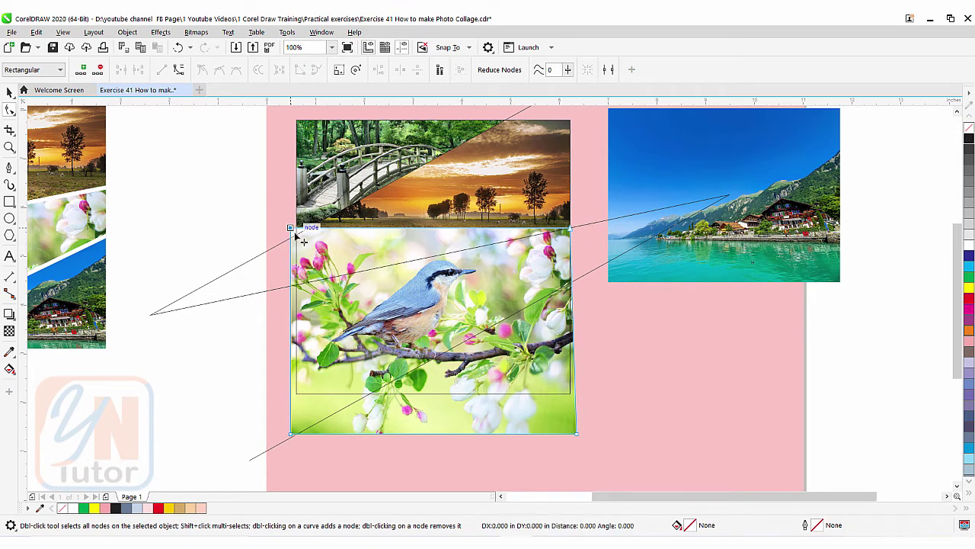
left_click_drag(295, 235, 299, 292)
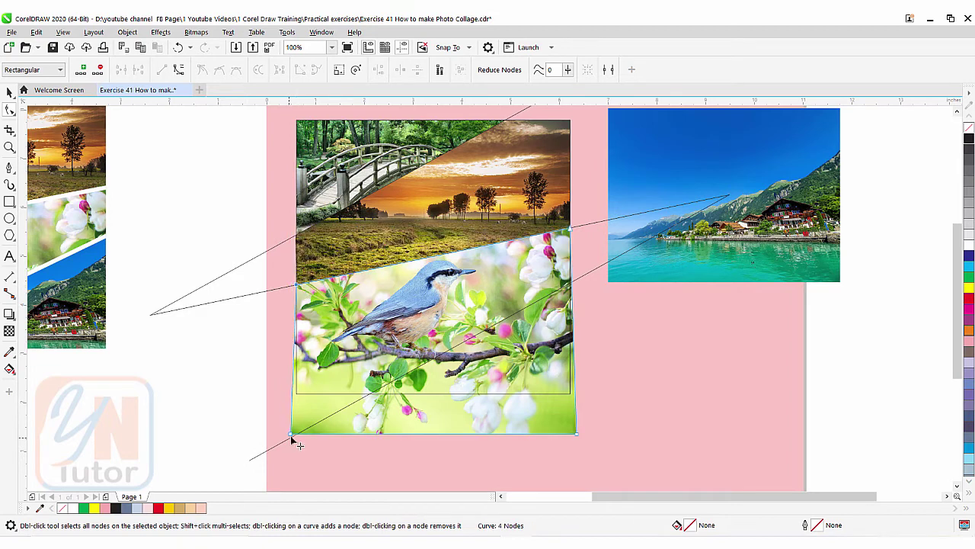
left_click_drag(291, 436, 297, 395)
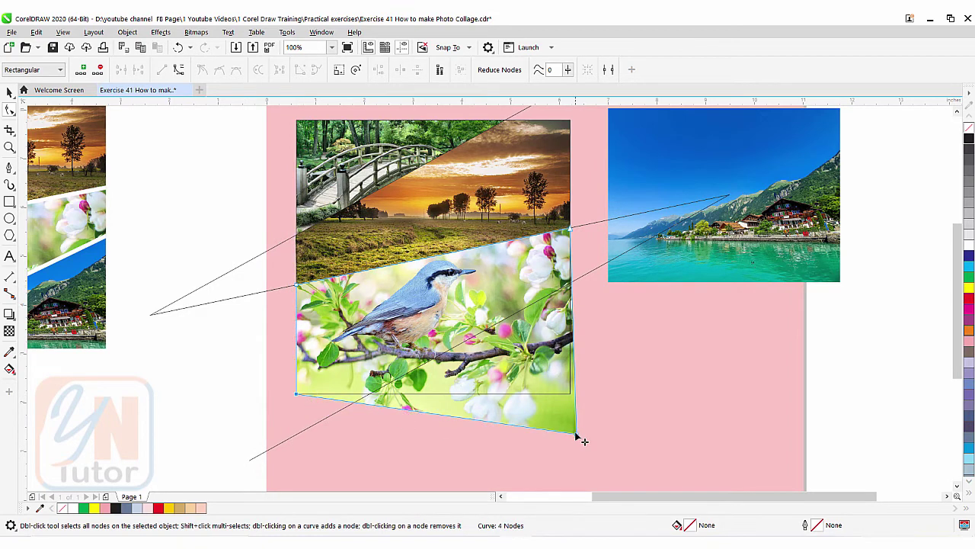
left_click_drag(576, 434, 370, 397)
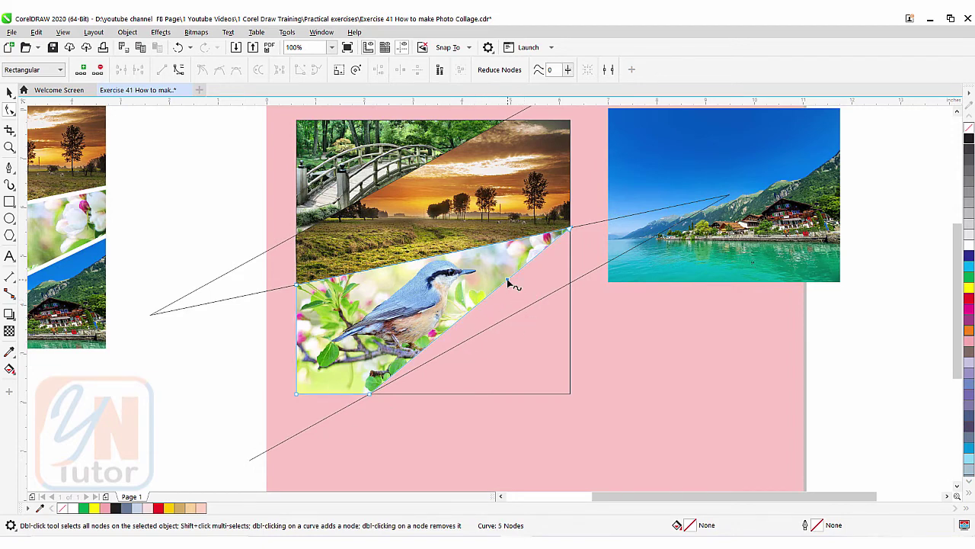
left_click_drag(516, 282, 569, 283)
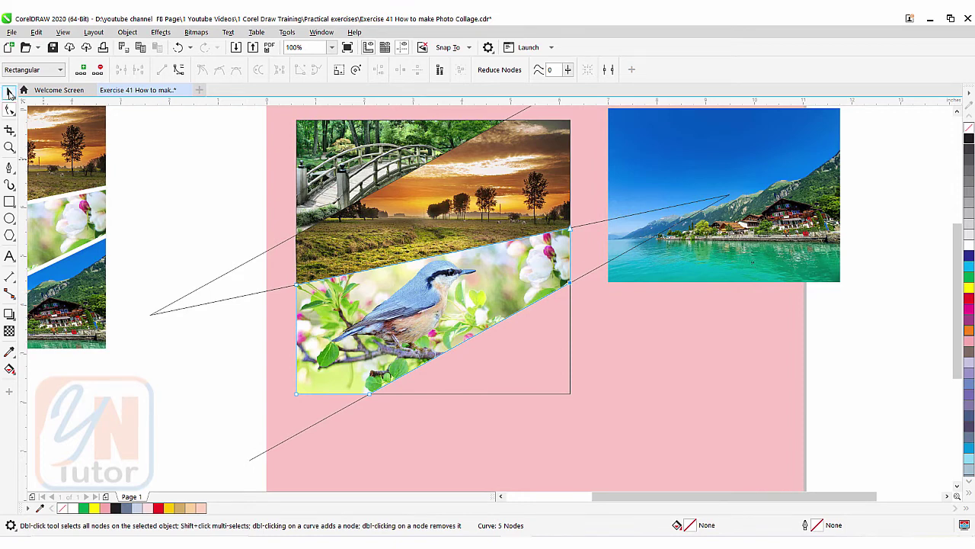
- Move the lake photo to the square's lower right corner and resize it to about 4.3 by 2.6 inches
key("space")
left_click(688, 146)
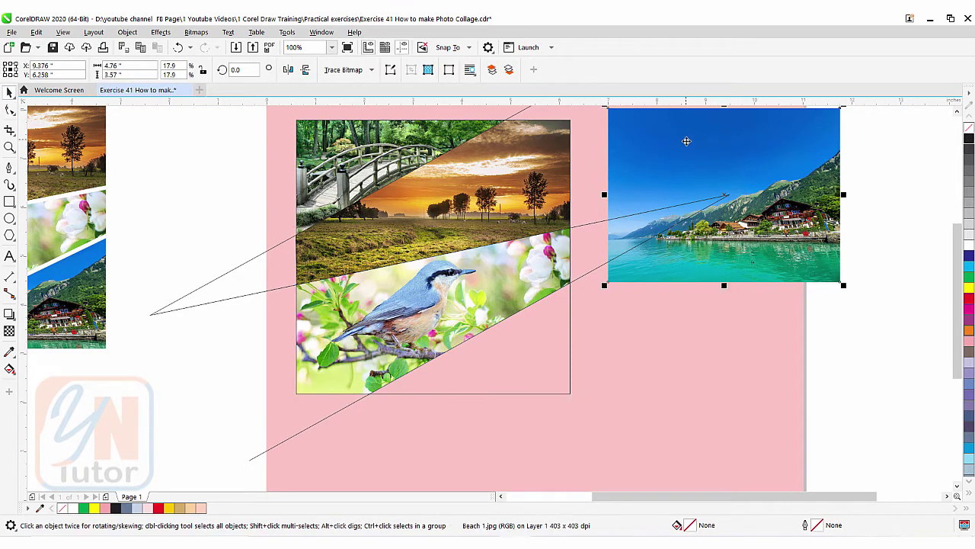
left_click_drag(683, 144, 421, 261)
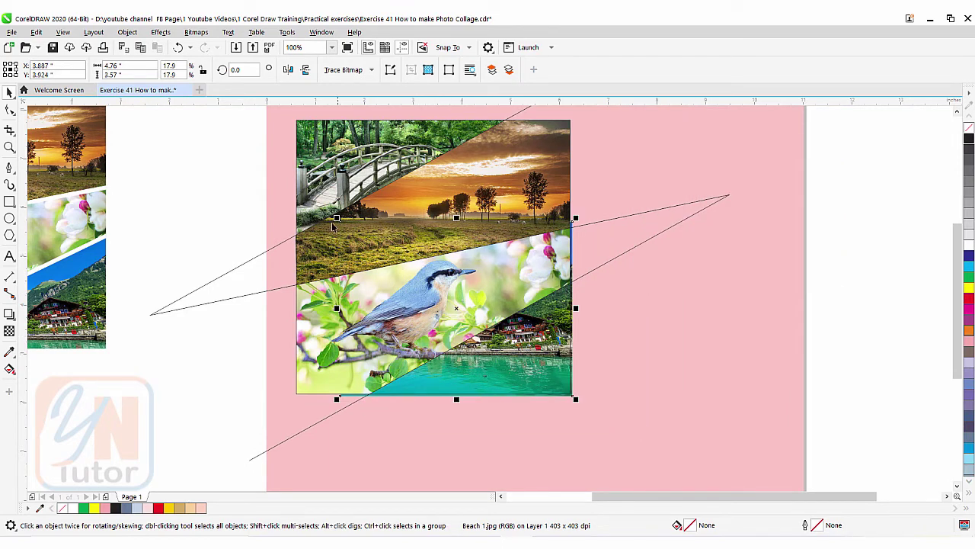
left_click_drag(336, 219, 374, 267)
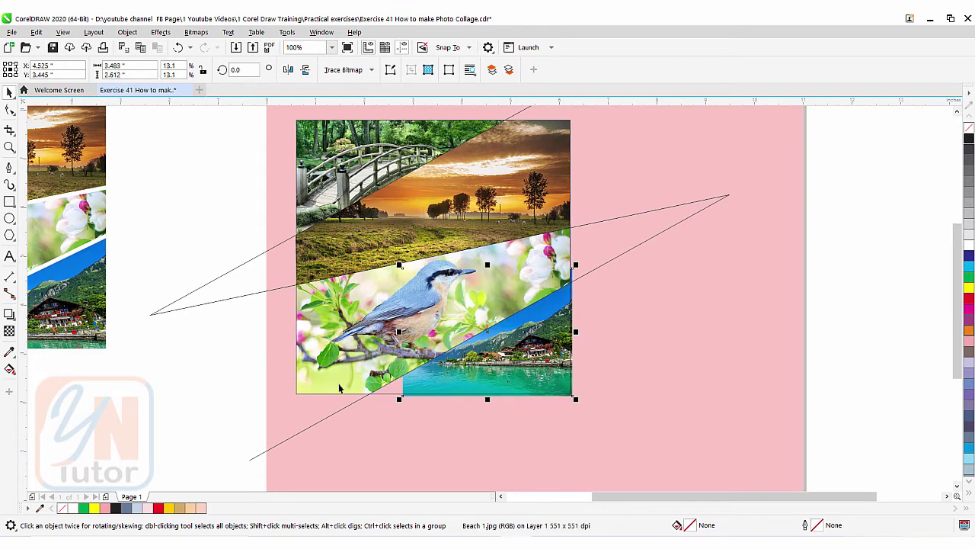
left_click_drag(399, 333, 361, 341)
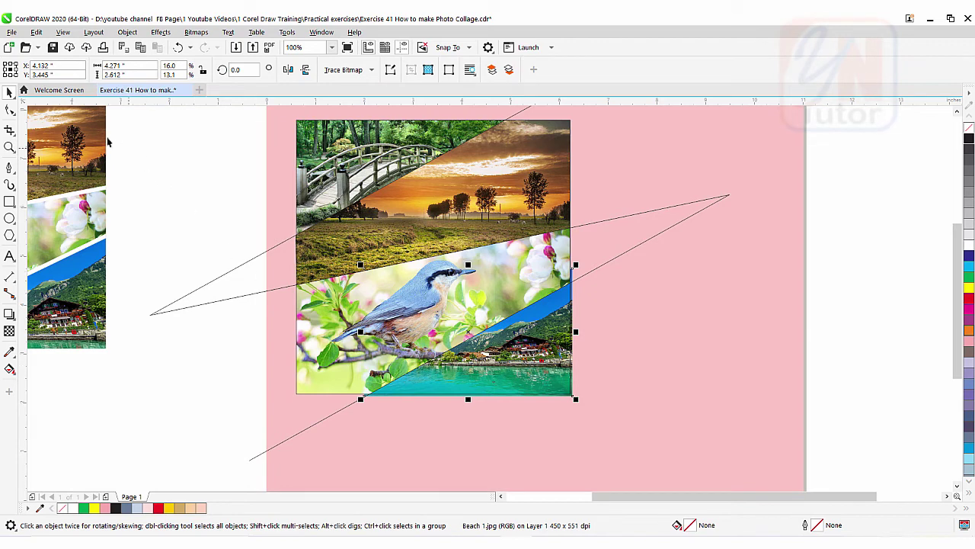
- Crop the lake photo to the triangle below the third diagonal, deleting its upper left node and aligning the remaining nodes with the square
left_click(10, 109)
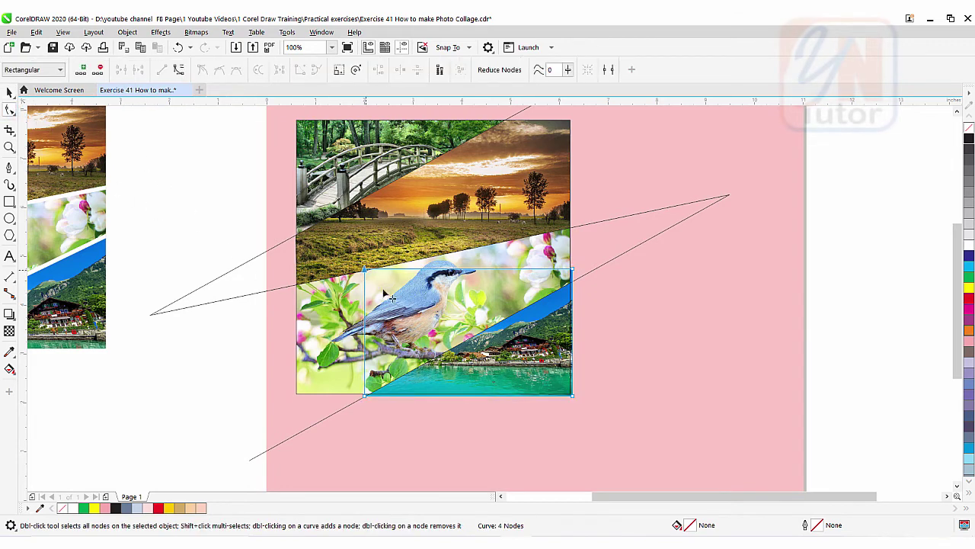
left_click_drag(431, 335, 449, 347)
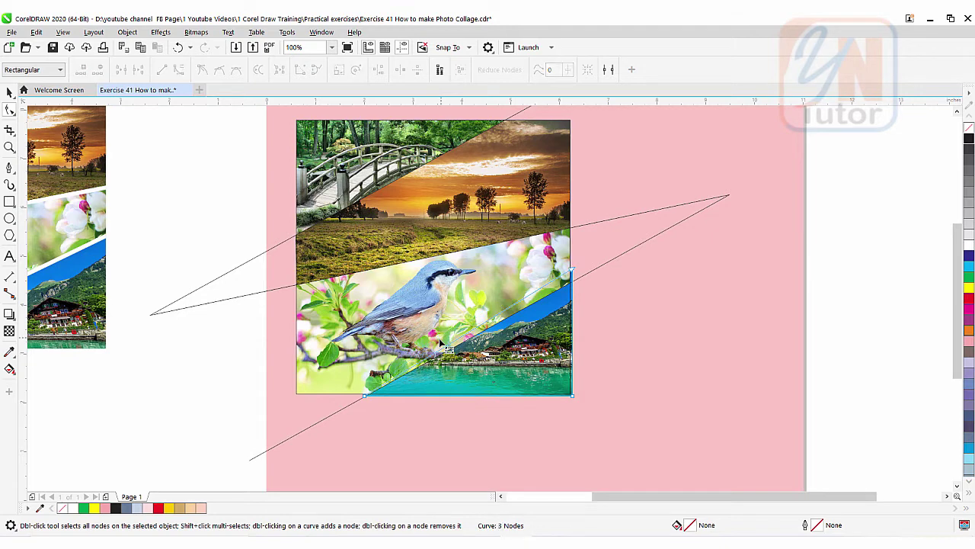
scroll(366, 397, "up", 1)
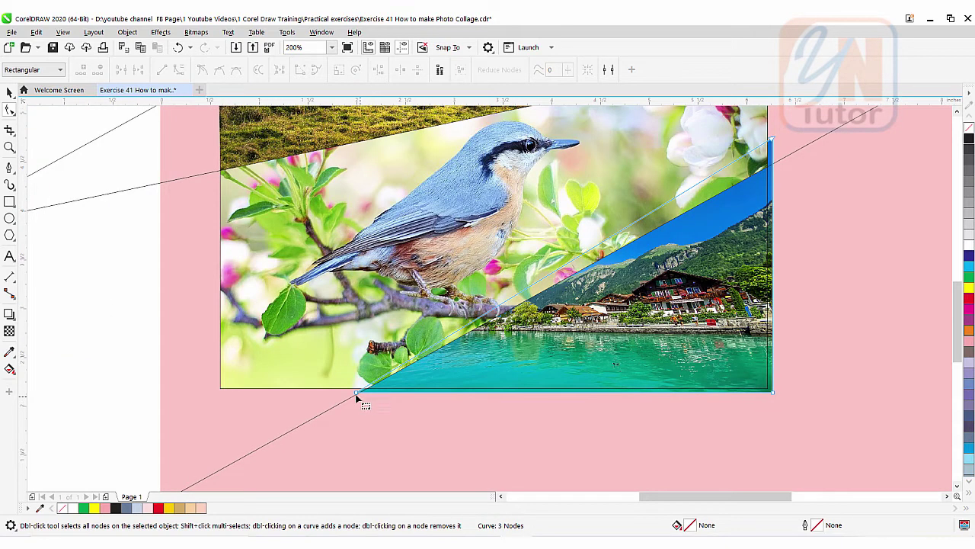
left_click_drag(358, 393, 370, 391)
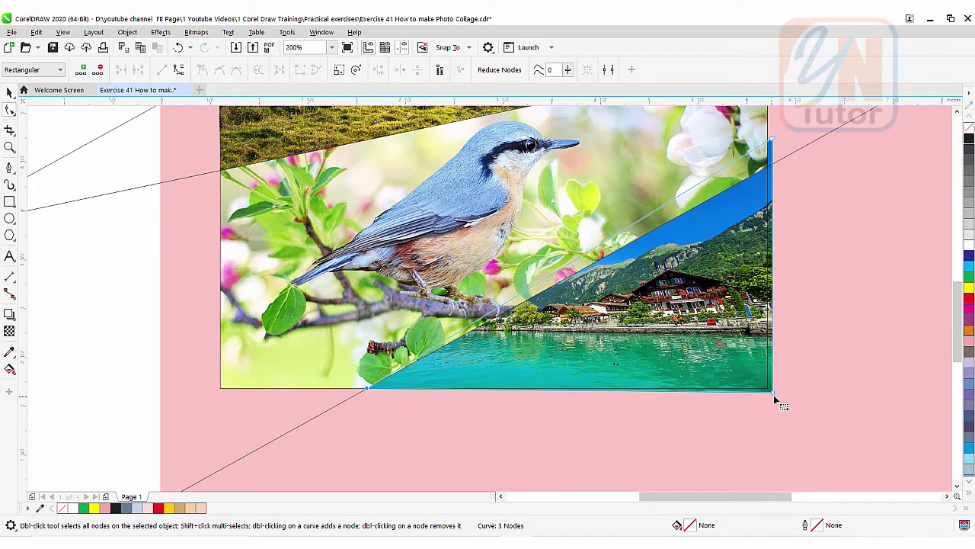
left_click_drag(774, 397, 768, 389)
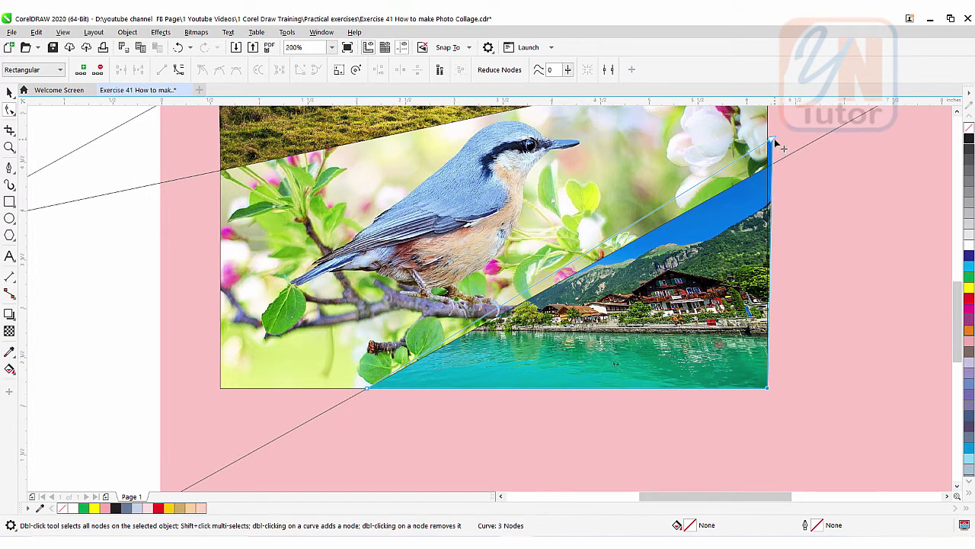
left_click_drag(774, 140, 785, 162)
scroll(679, 183, "down", 3)
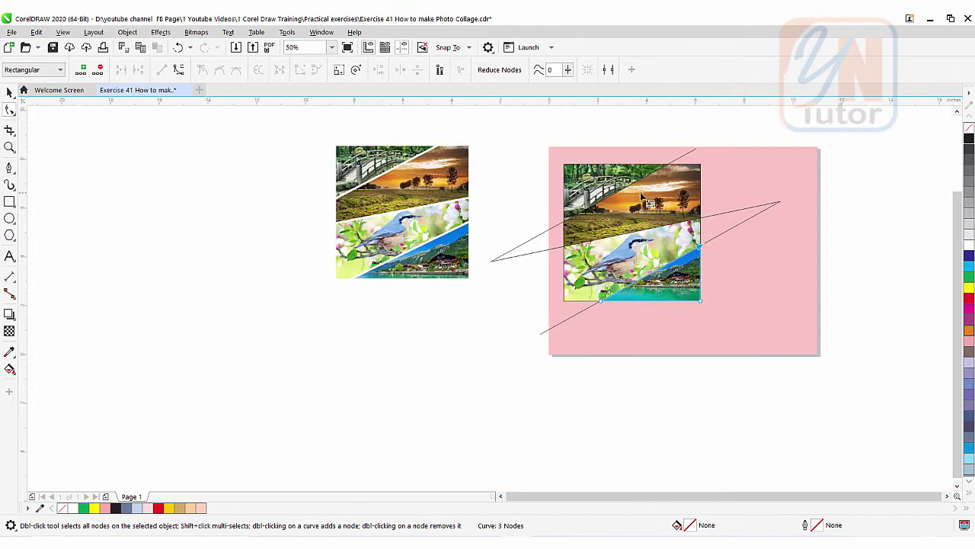
scroll(571, 260, "up", 2)
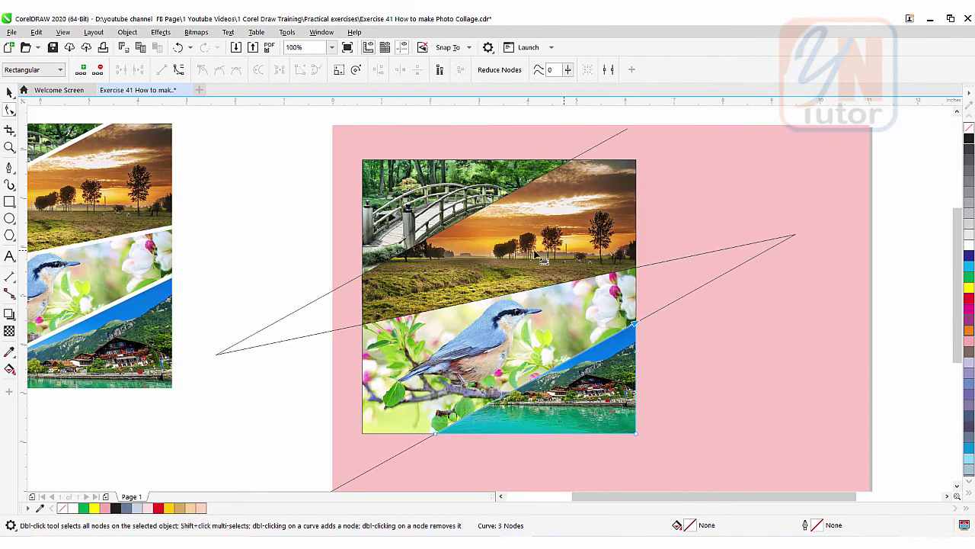
left_click(8, 91)
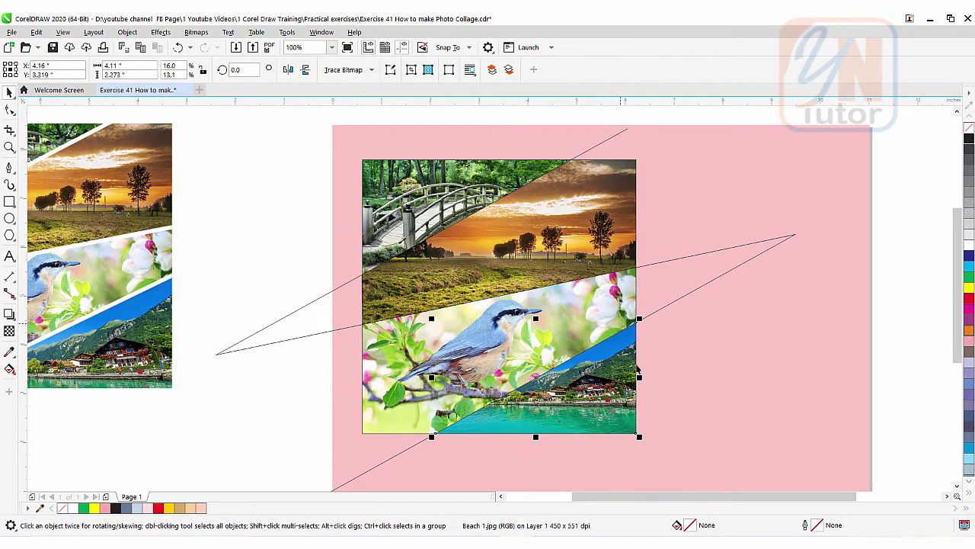
- Set the zigzag path's outline width to 6 pt and colour it white
left_click(286, 318)
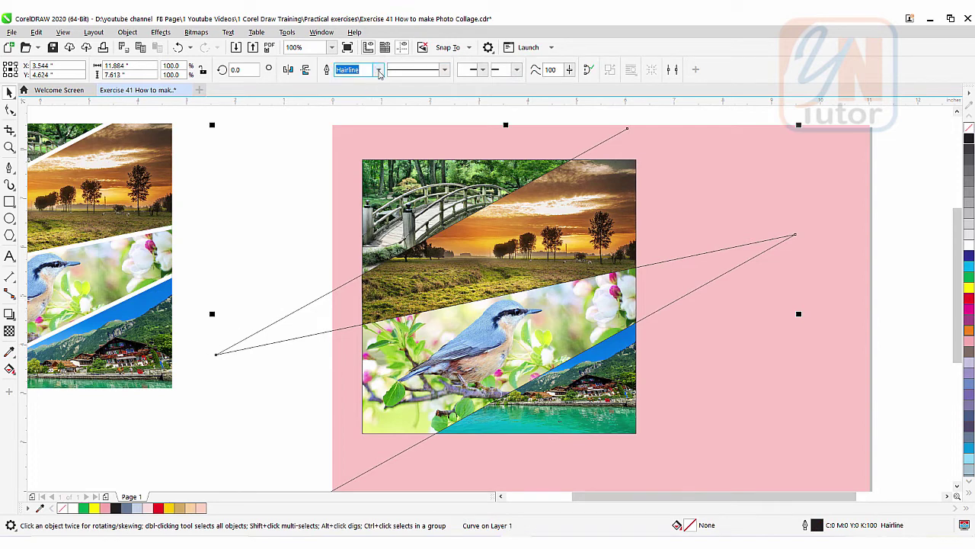
left_click(379, 69)
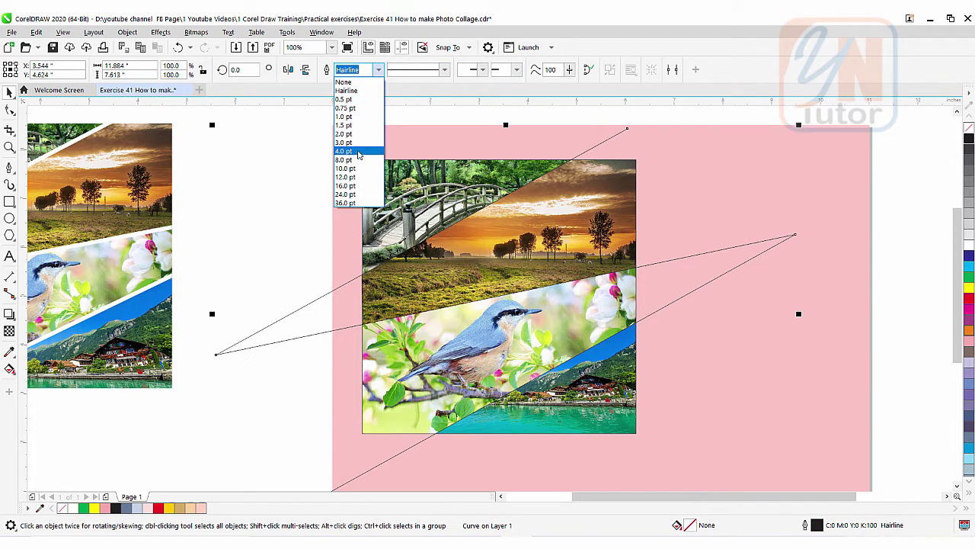
left_click(358, 152)
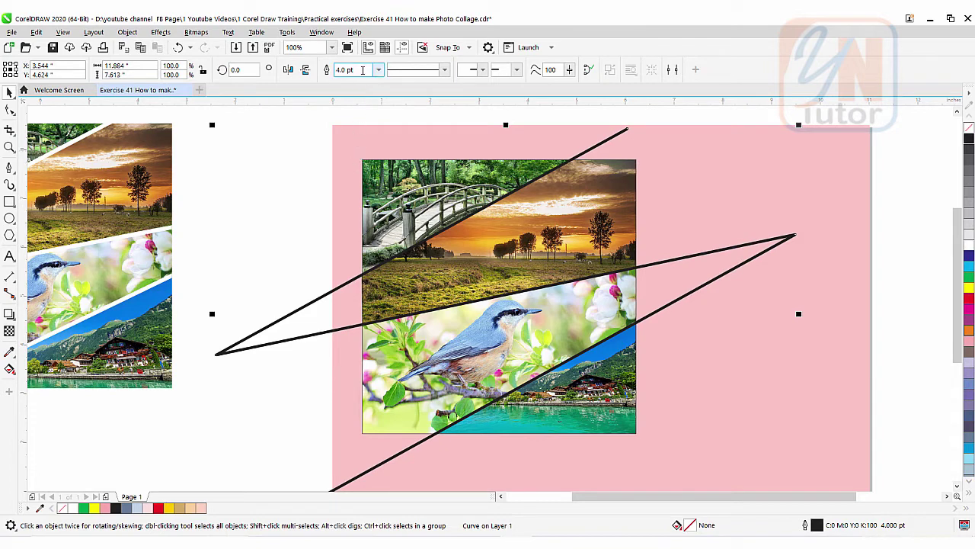
left_click(346, 70)
left_click(272, 168)
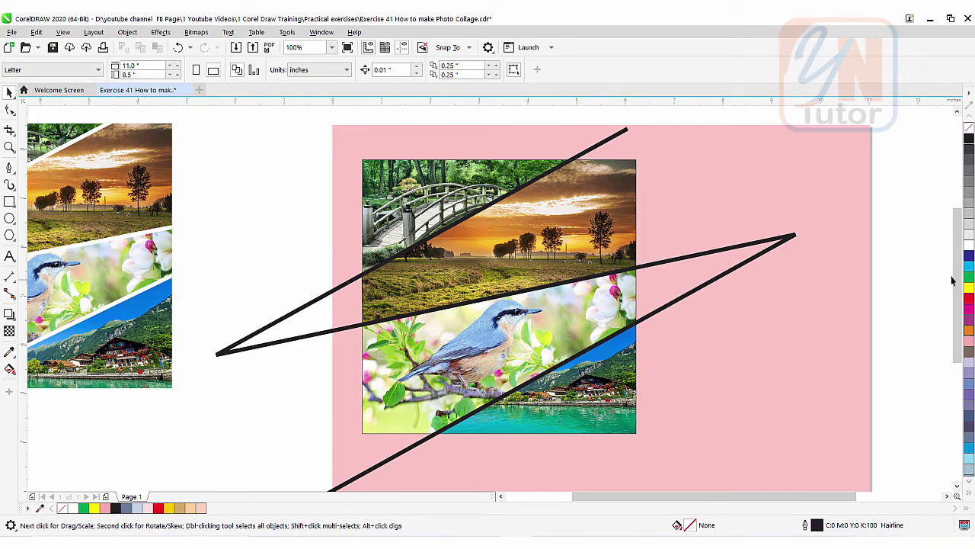
left_click(322, 313)
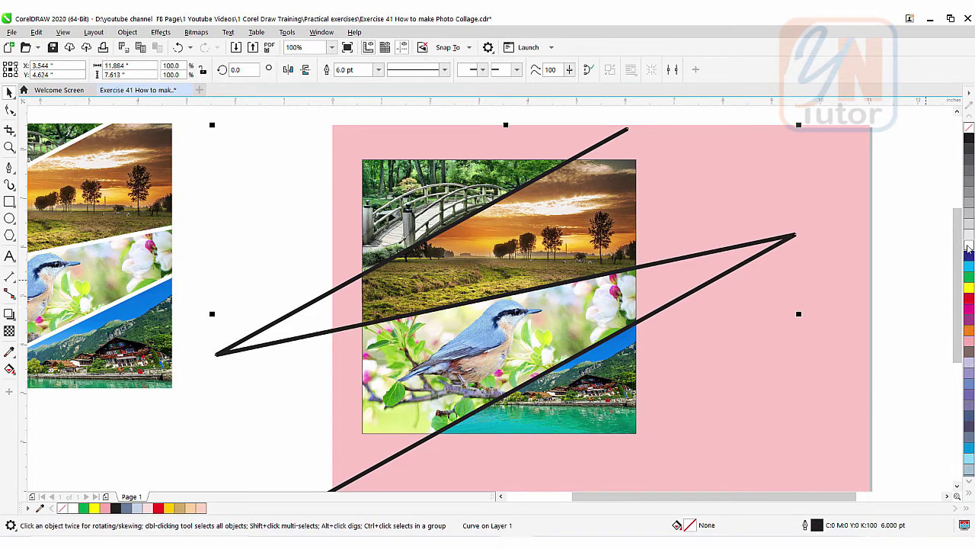
right_click(968, 247)
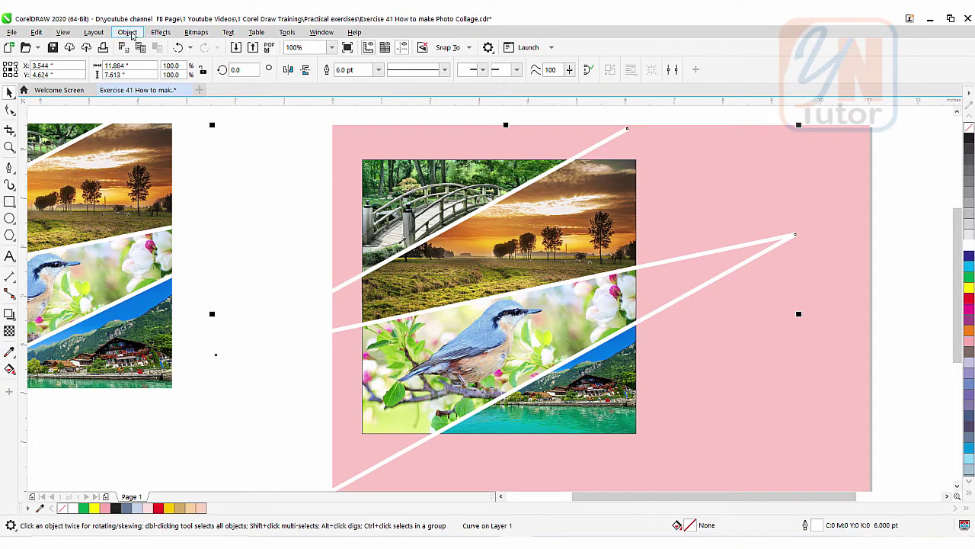
- PowerClip the white zigzag line inside the collage square and remove the square's black outline
left_click(129, 34)
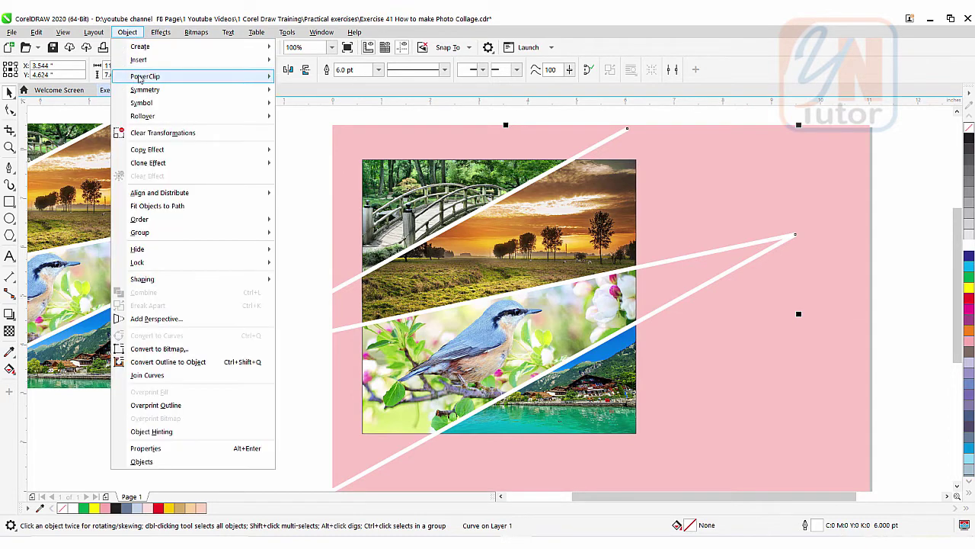
mouse_move(141, 77)
key("Escape")
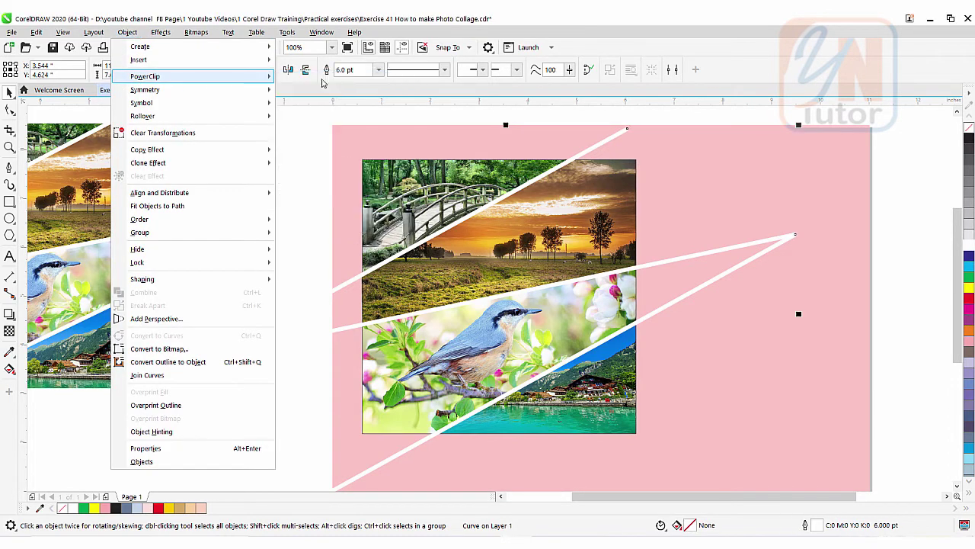
key("Escape")
key("Escape")
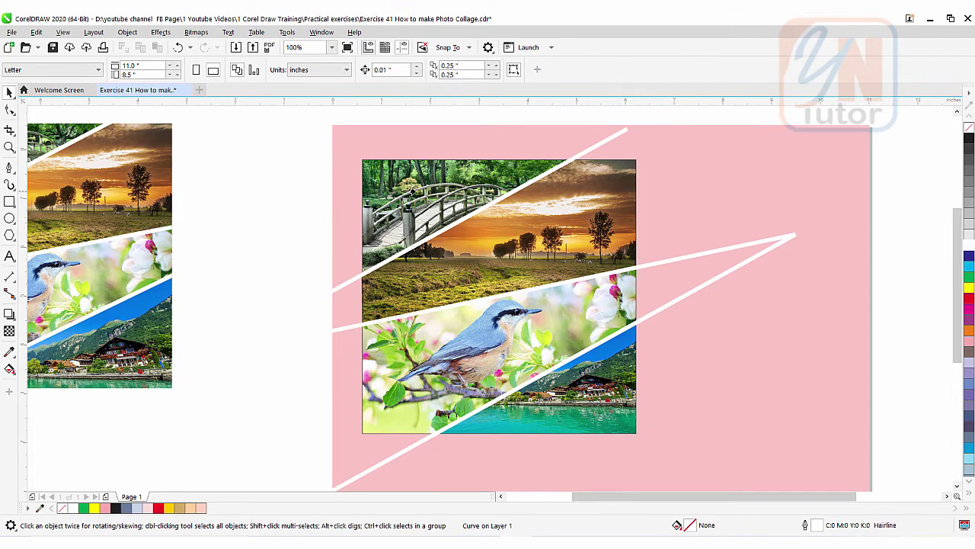
left_click(420, 186)
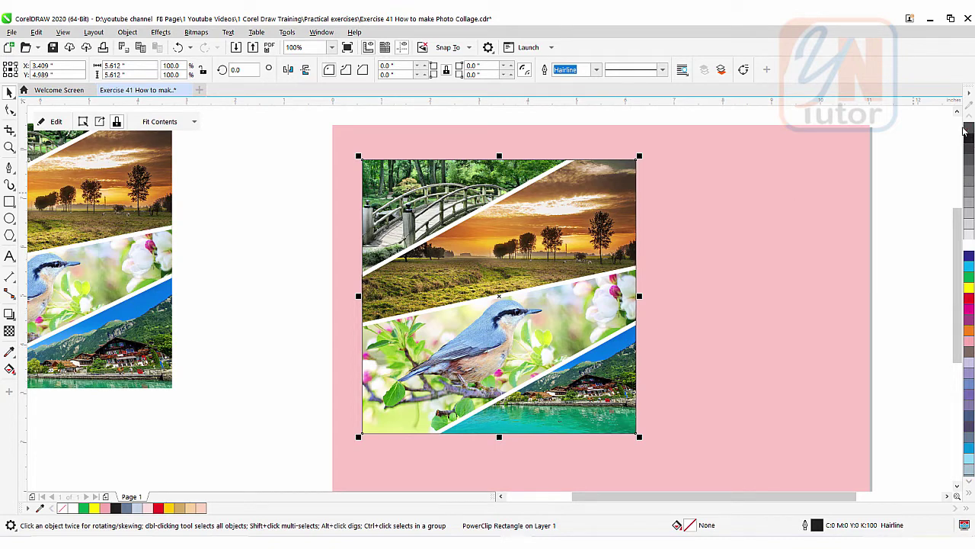
right_click(969, 130)
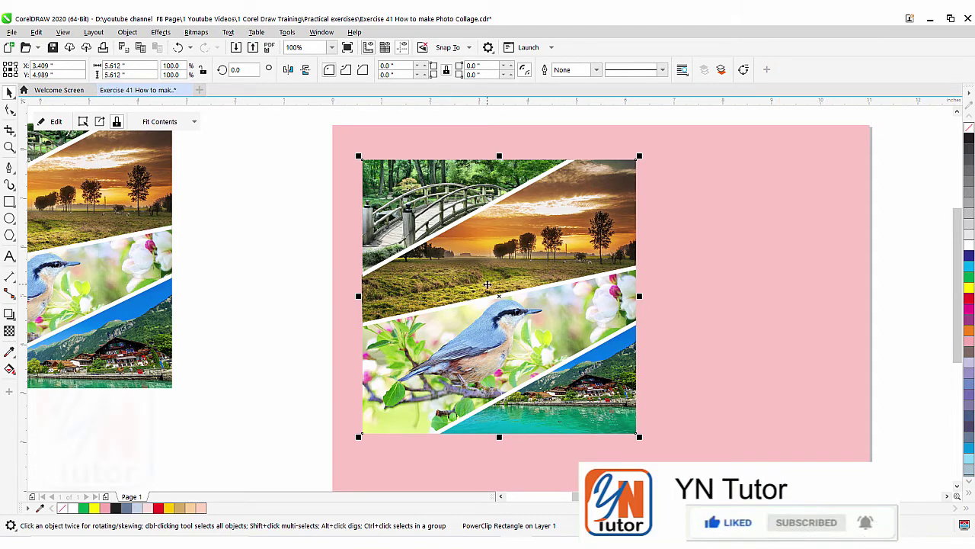
- Draw a second square of about 5.6 by 5.6 inches beside the finished collage and give it a black outline
scroll(768, 440, "right", 3)
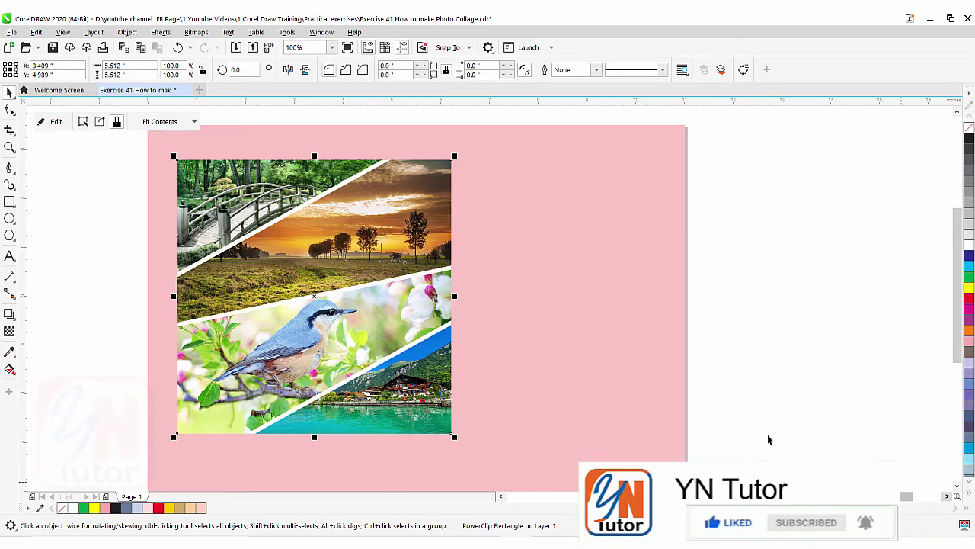
left_click(9, 203)
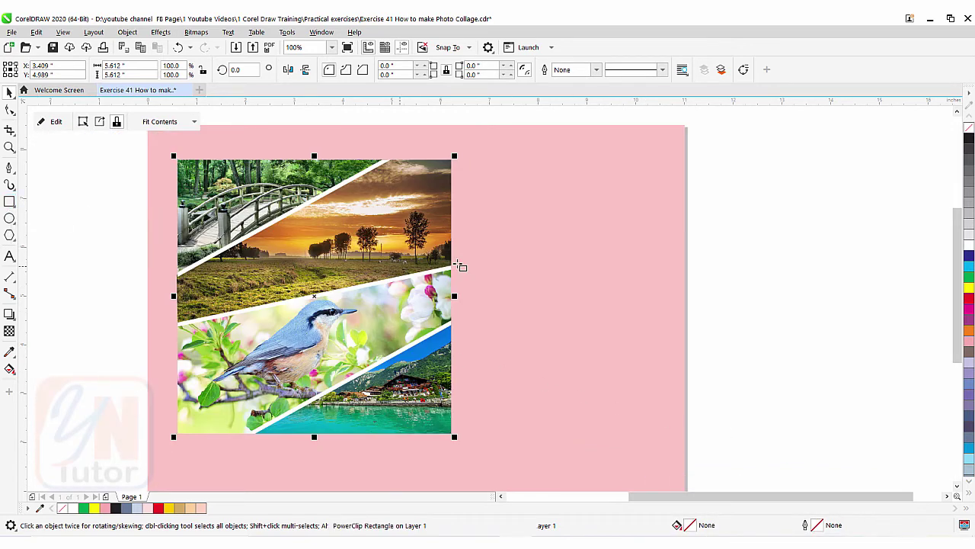
left_click_drag(502, 163, 776, 431)
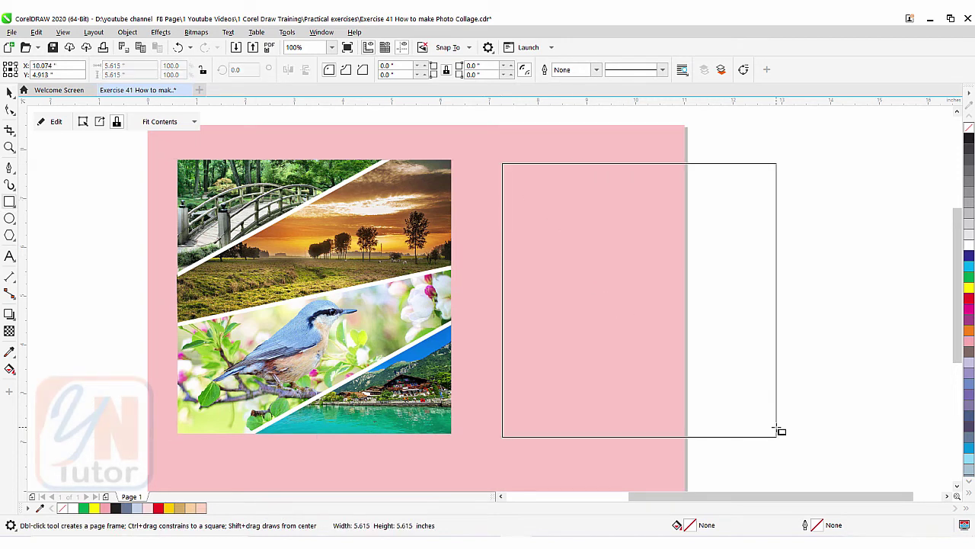
left_click_drag(777, 431, 777, 429)
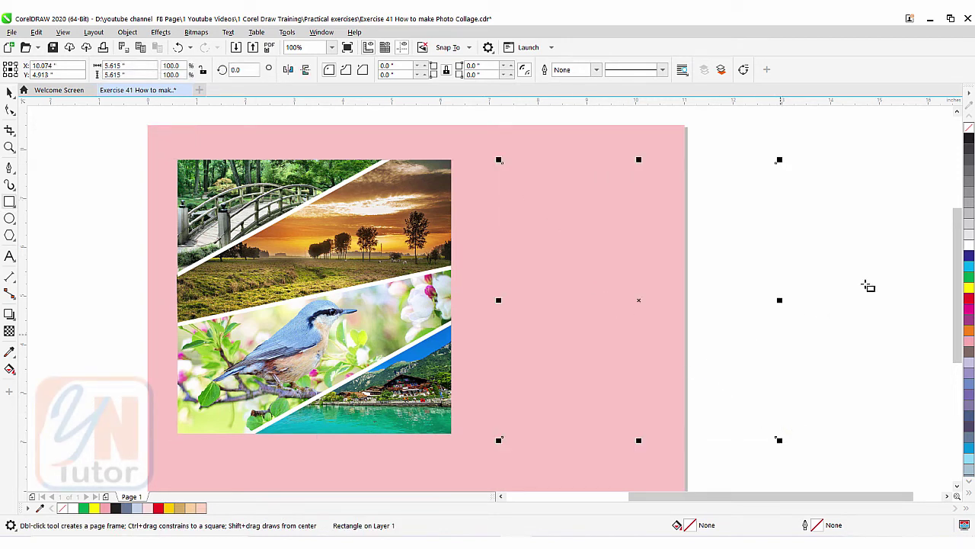
right_click(968, 140)
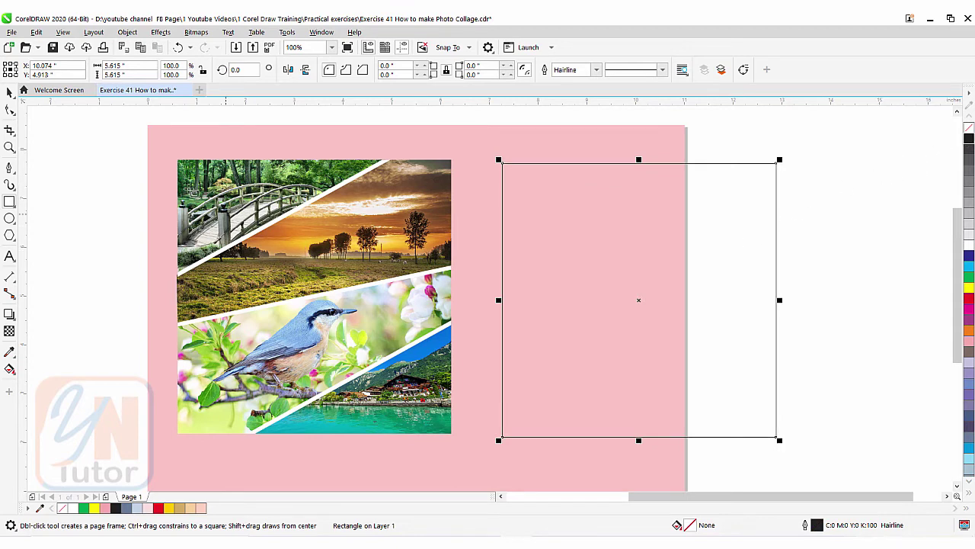
- Move the finished collage off the page's left side and shift the new square fully onto the pink page
left_click(9, 92)
left_click_drag(116, 150, 468, 449)
left_click_drag(377, 295, 138, 295)
left_click(719, 211)
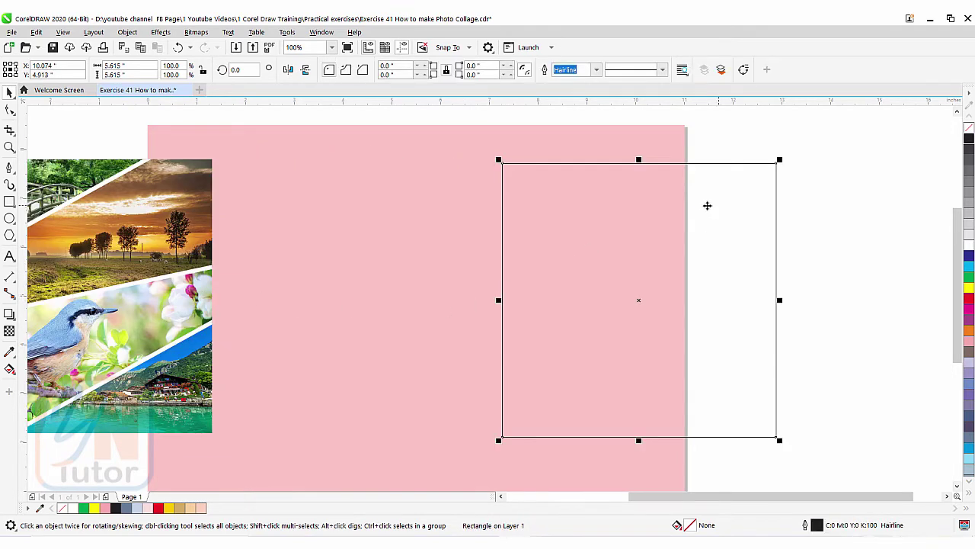
left_click_drag(705, 205, 550, 205)
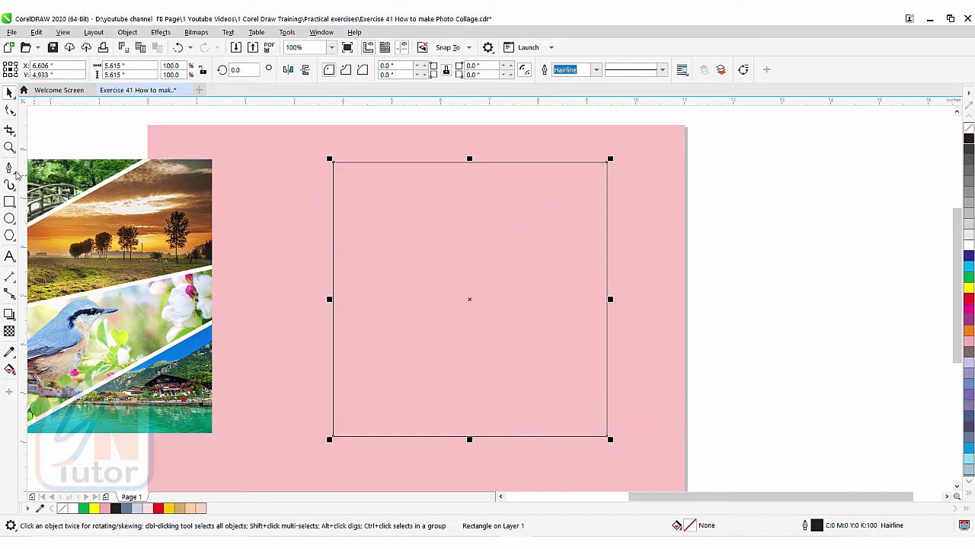
- Draw an open three-segment zigzag path across the new square with the Pen tool, extending every end and corner beyond its edges
left_click(10, 167)
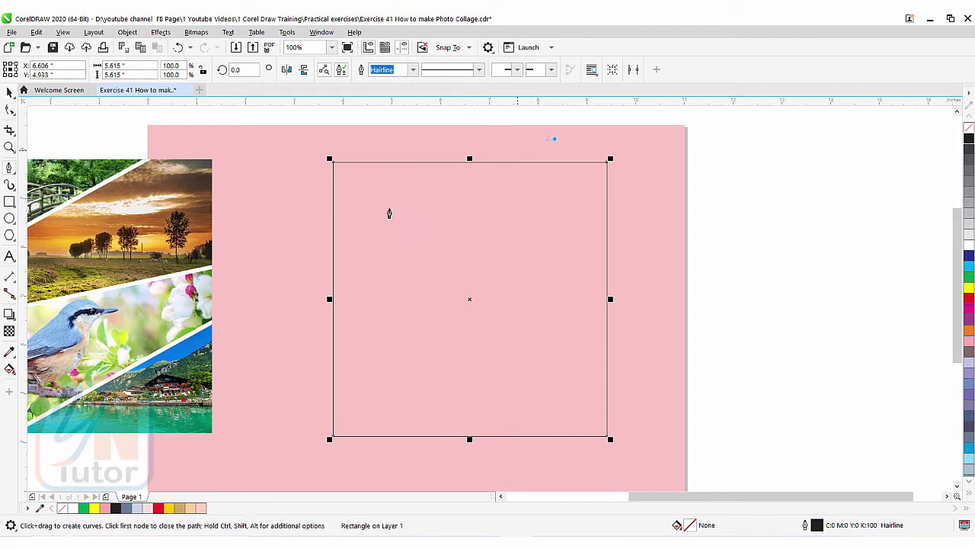
key("Escape")
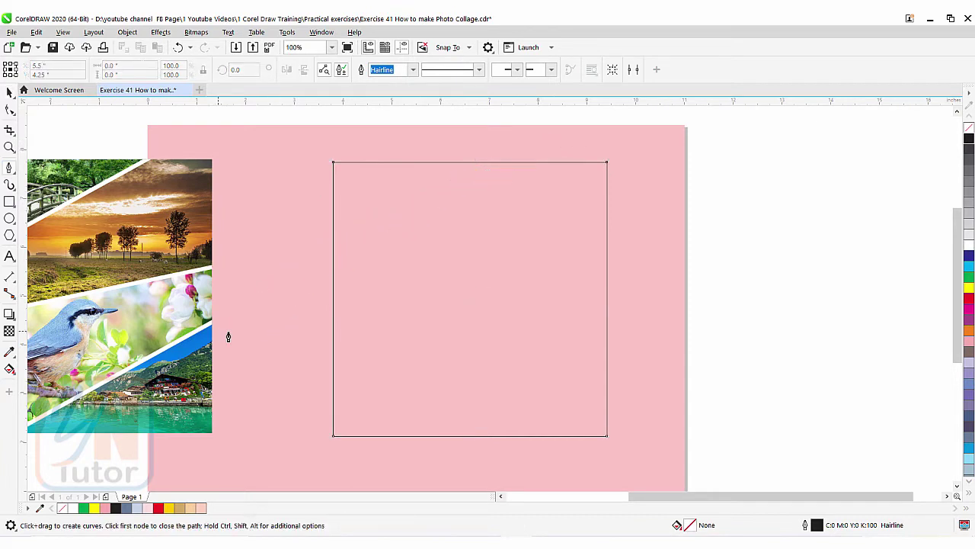
left_click(219, 331)
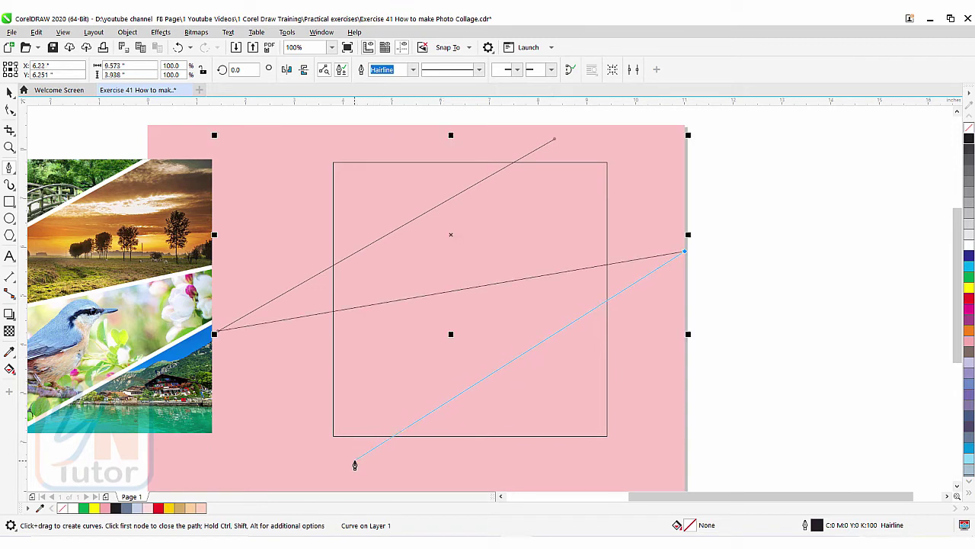
double_click(355, 461)
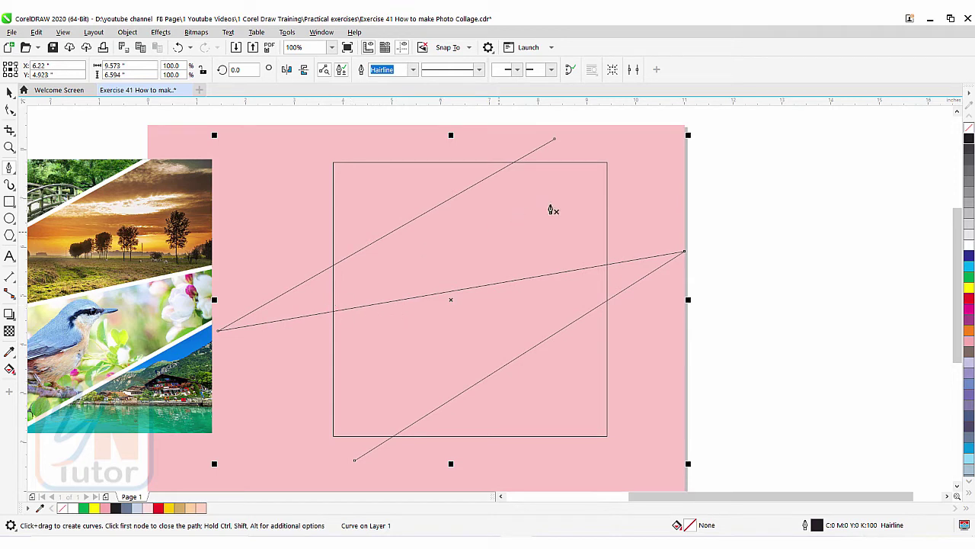
- Adjust the zigzag's nodes with the Shape tool, moving the top end outward and the right corner lower
left_click(10, 110)
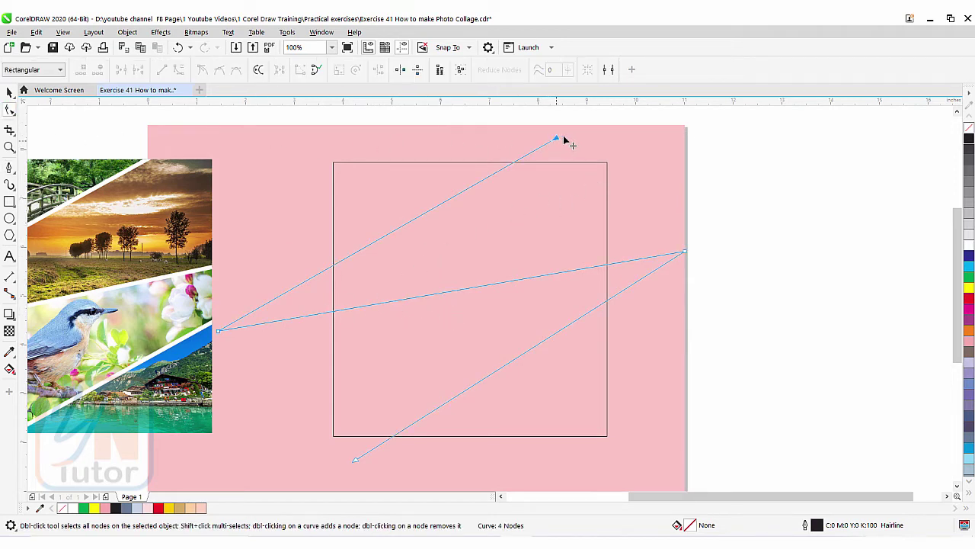
left_click_drag(564, 141, 573, 132)
left_click_drag(593, 266, 596, 272)
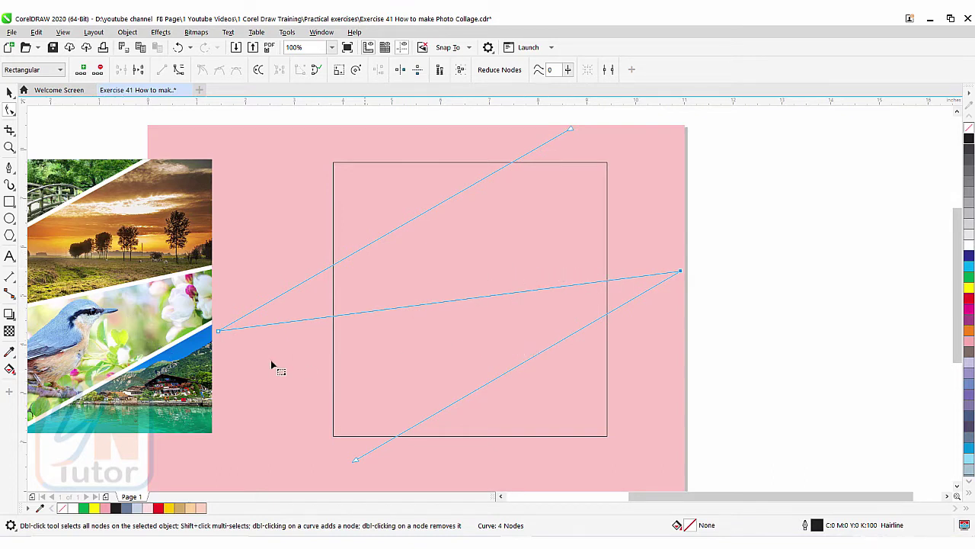
left_click(10, 371)
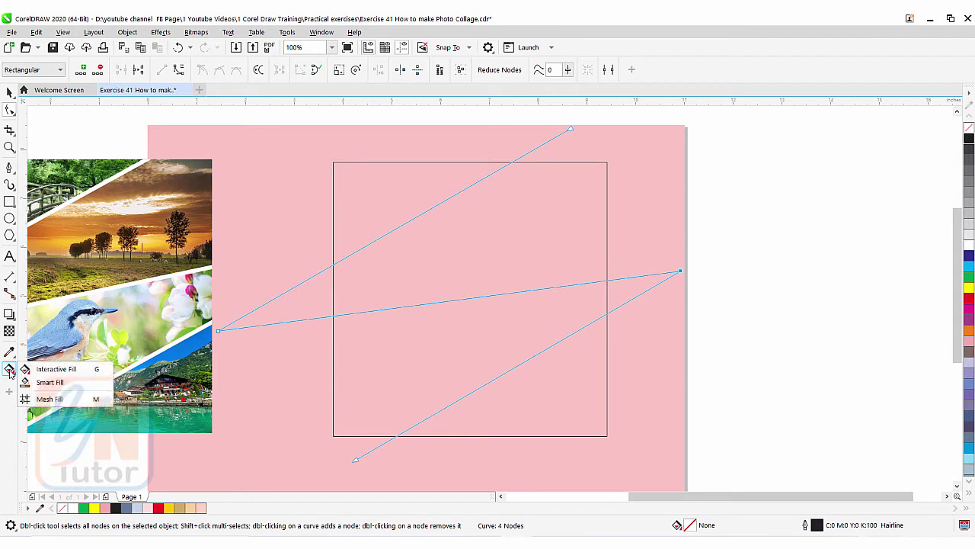
left_click(50, 382)
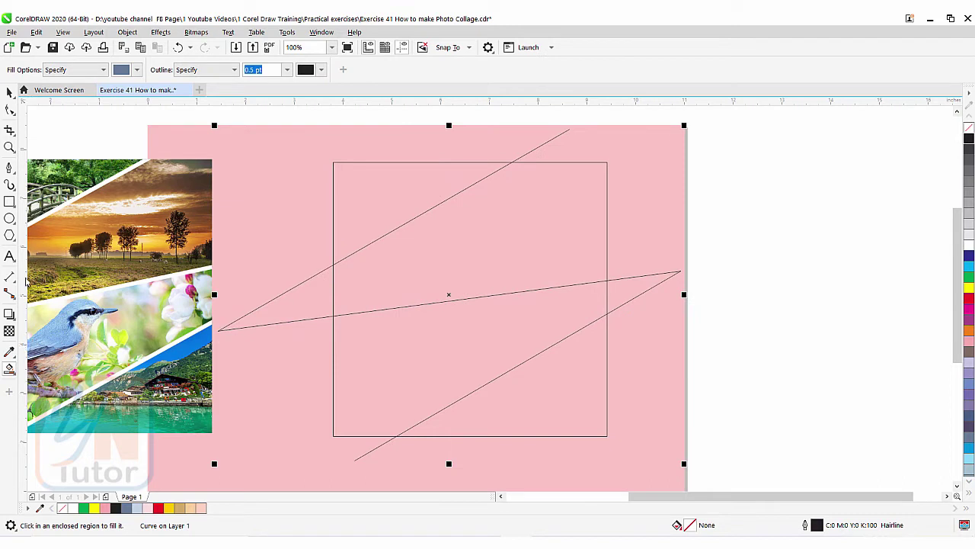
key("space")
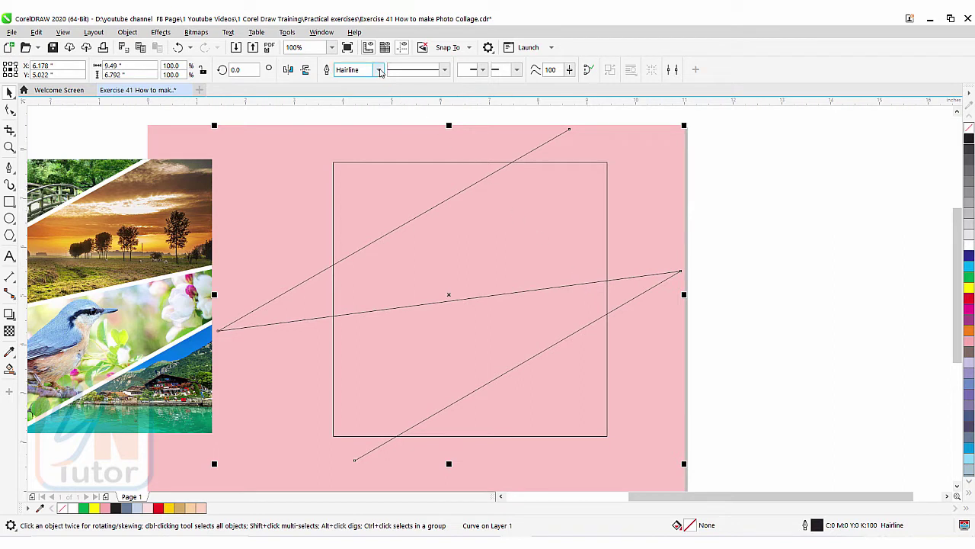
- Set the outline width of the new zigzag path across the empty square to 6 pt
left_click(379, 69)
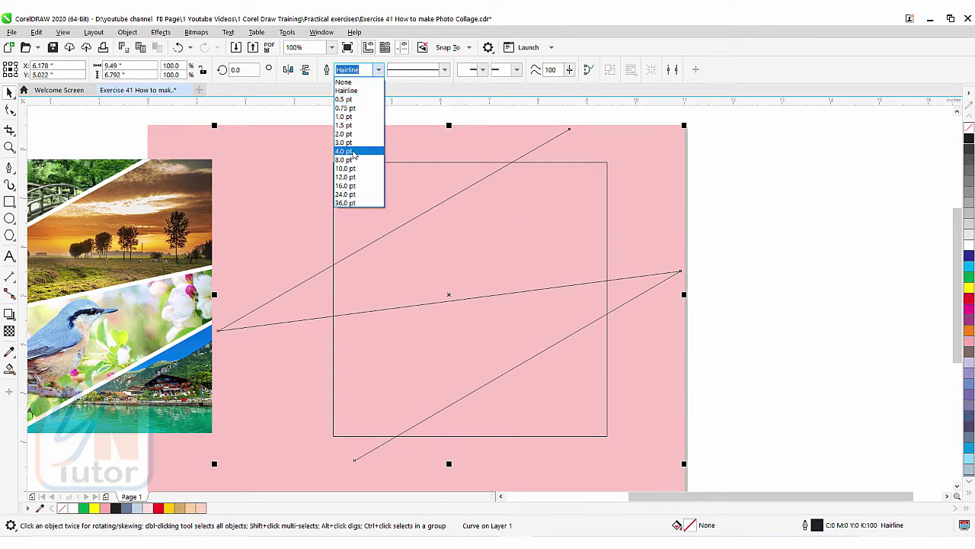
left_click(344, 151)
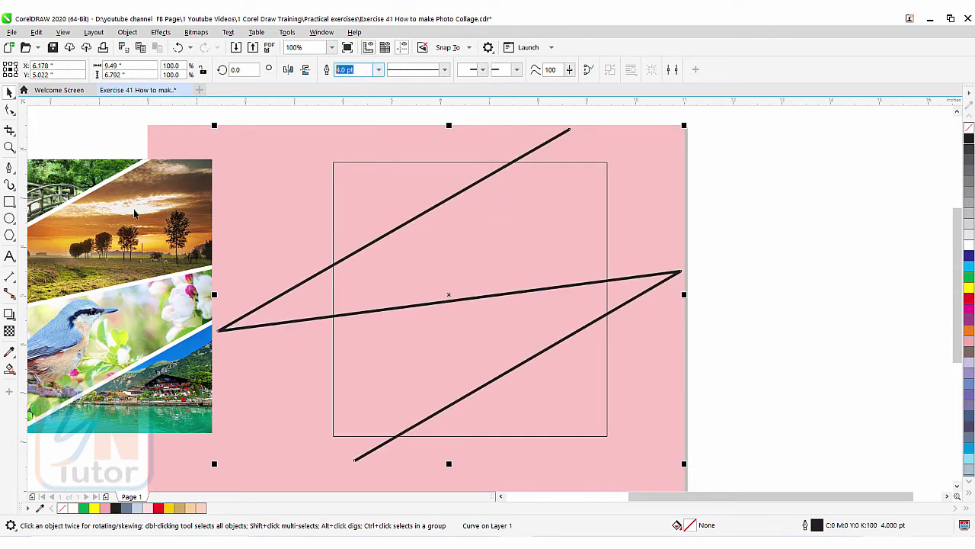
type("6")
left_click(715, 305)
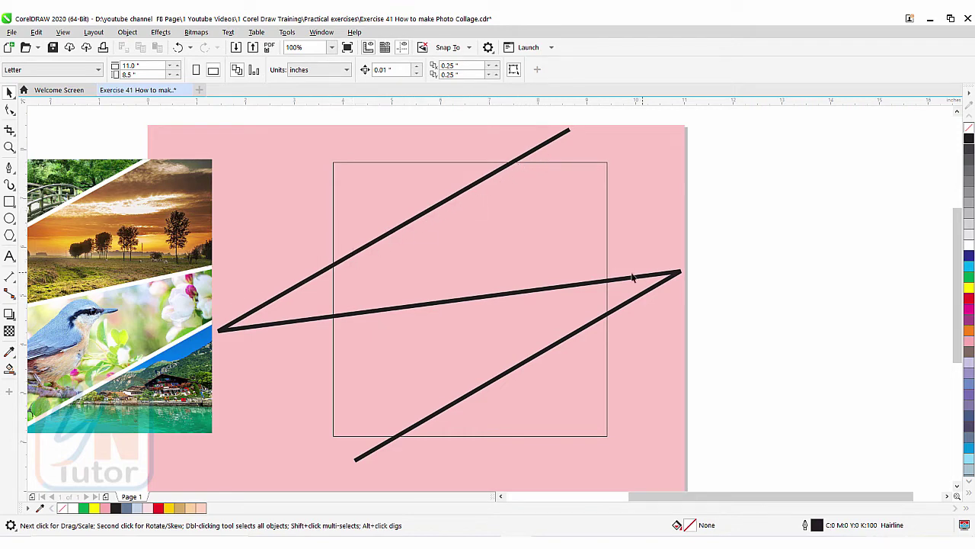
- Colour the new zigzag's outline green and convert the outline to an object
left_click(457, 197)
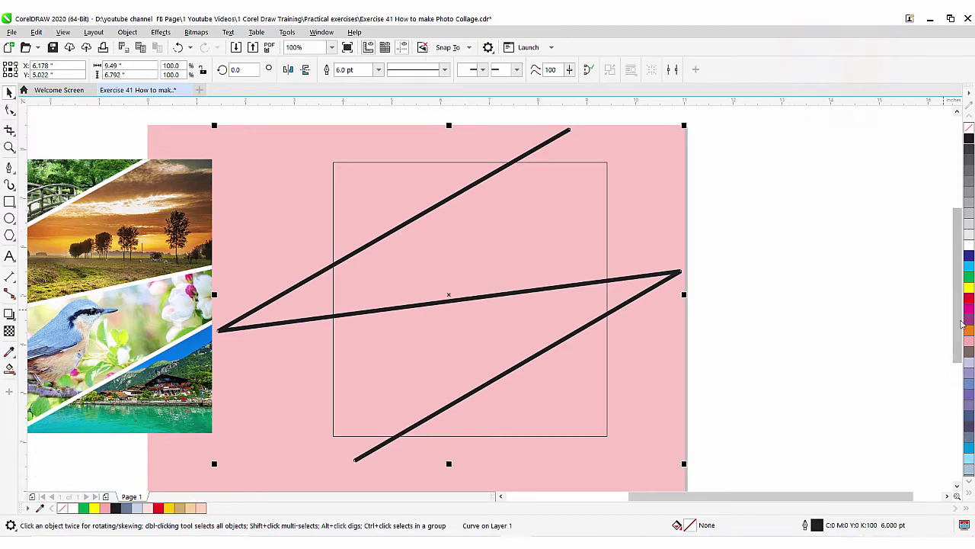
right_click(968, 304)
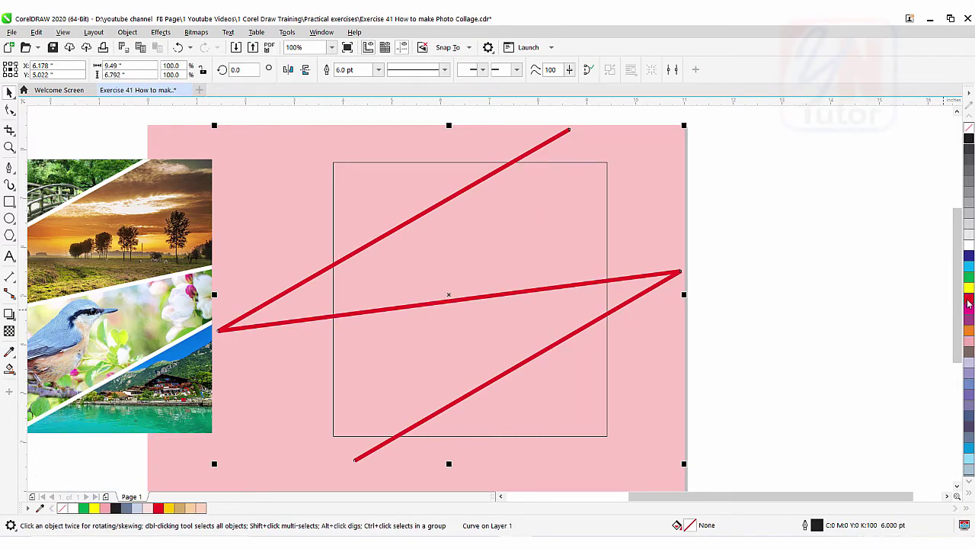
right_click(969, 277)
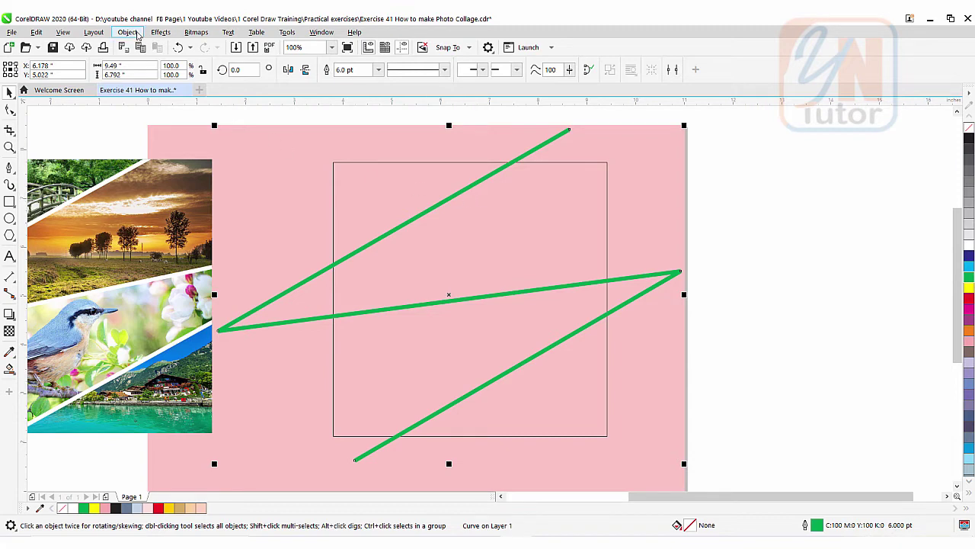
left_click(128, 32)
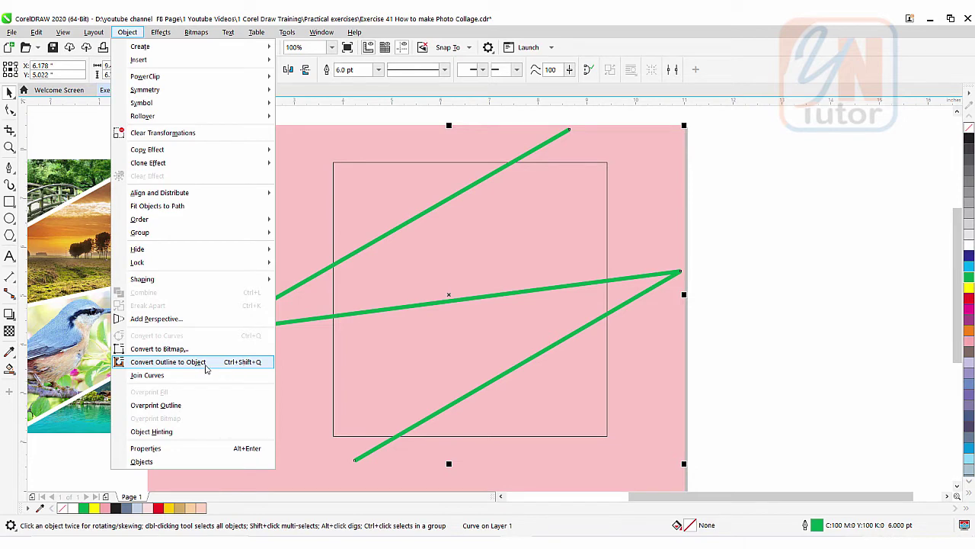
left_click(206, 368)
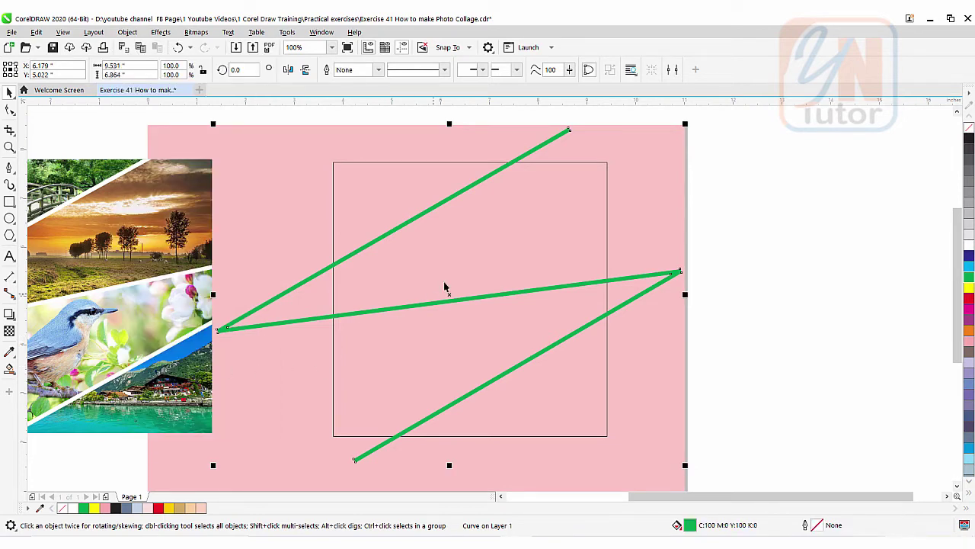
- Try moving a node at the converted zigzag's upper end with the Shape tool, and undo the change
scroll(566, 131, "up", 1)
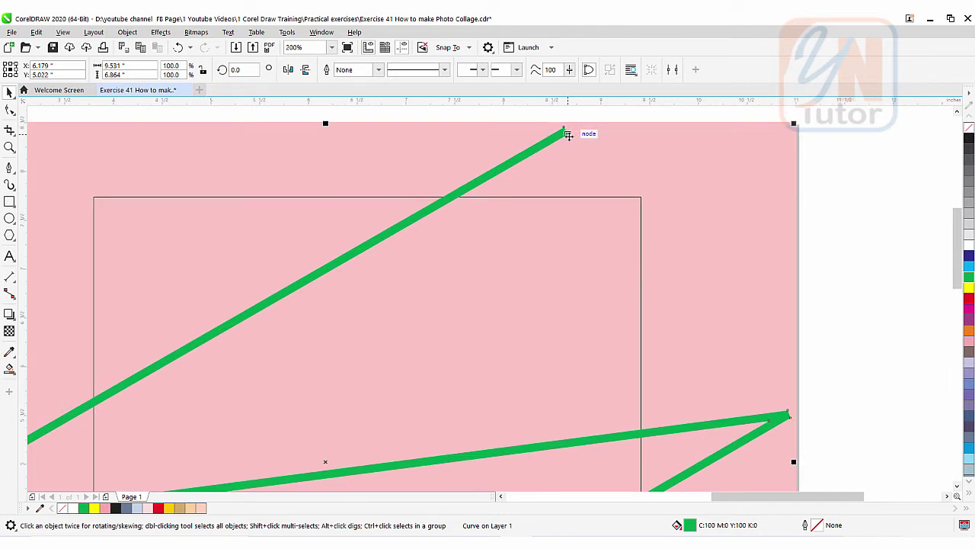
left_click(9, 111)
left_click_drag(566, 134, 576, 148)
key("ctrl+z")
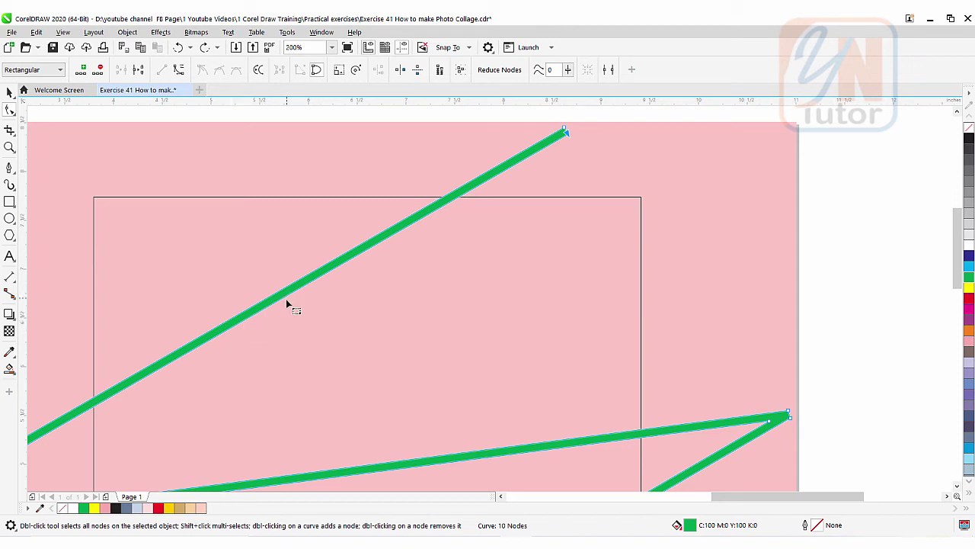
- Try a red 3 pt outline on the converted zigzag object, and remove the outline again
right_click(969, 298)
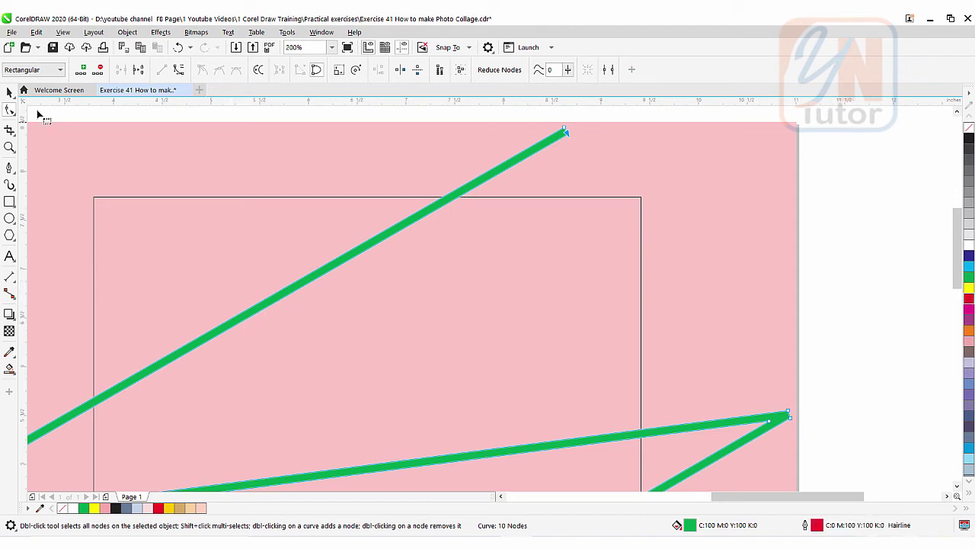
left_click(9, 92)
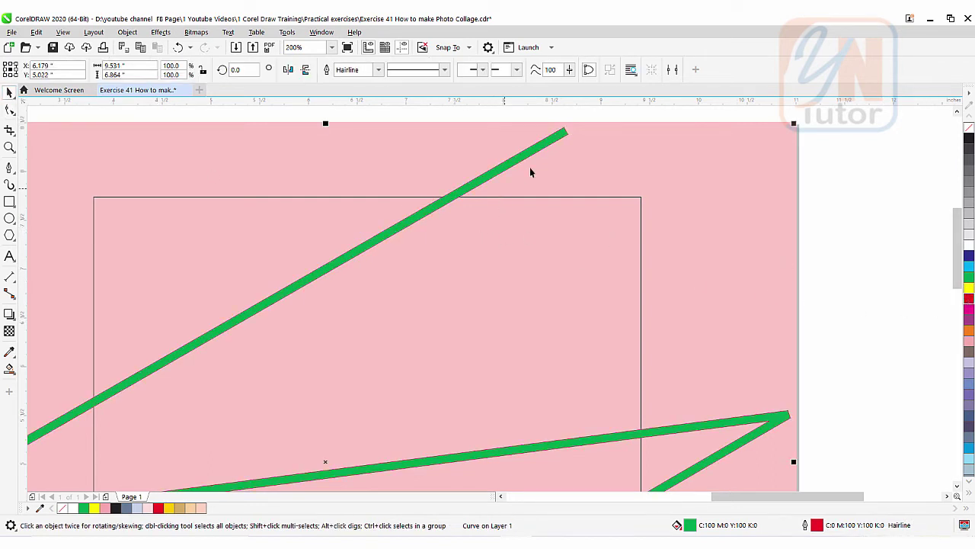
left_click(380, 70)
left_click(381, 70)
left_click(341, 144)
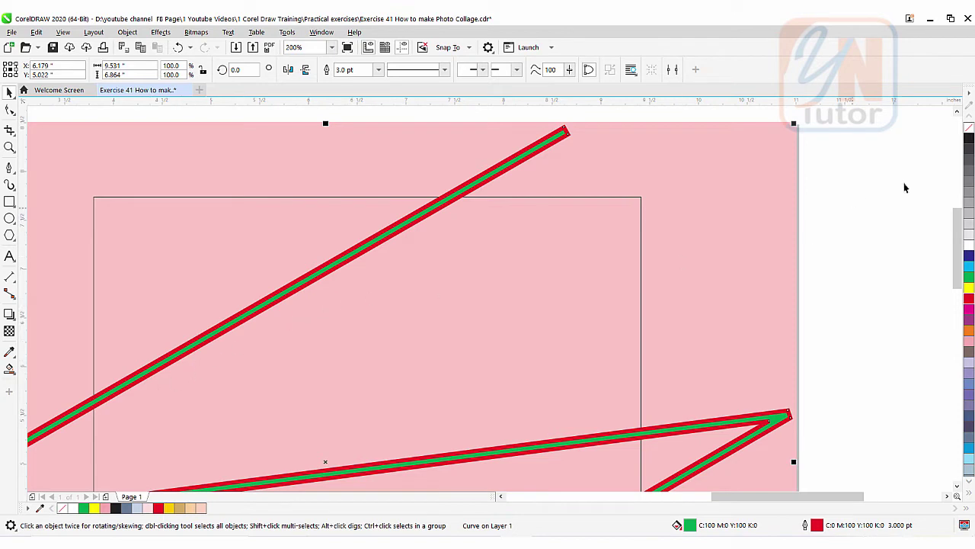
right_click(969, 128)
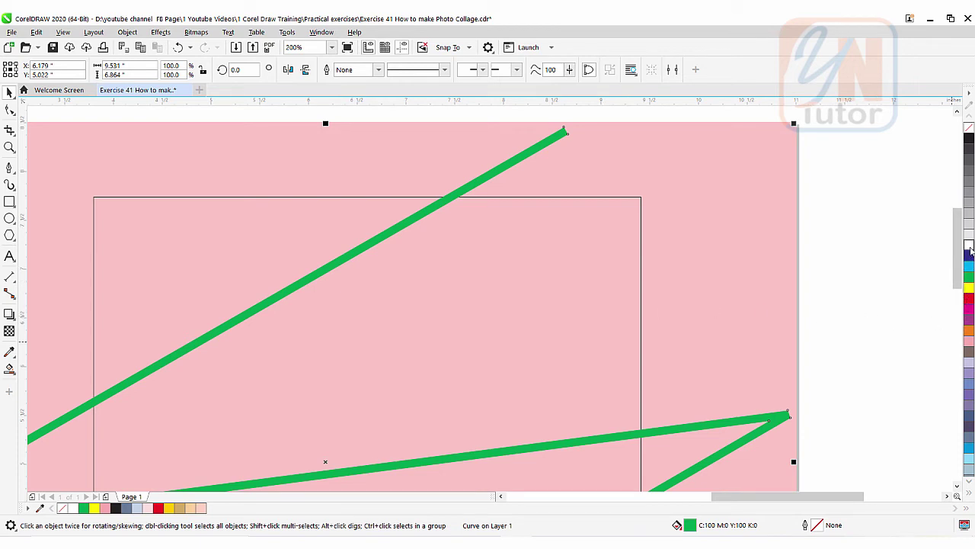
- Fill the converted zigzag object with white
left_click(969, 250)
scroll(356, 262, "down", 2)
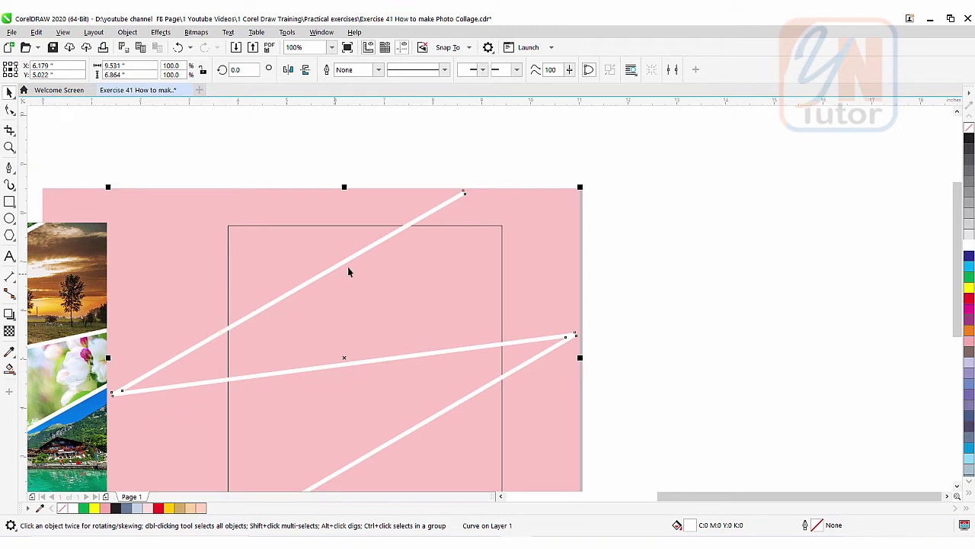
scroll(293, 238, "down", 1)
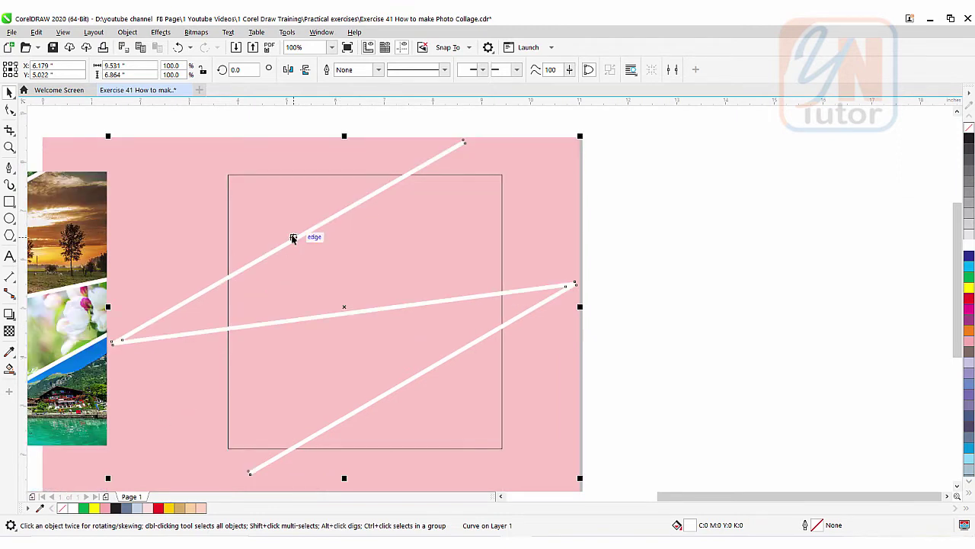
- Smart-fill the four regions between the square's edges and the zigzag with blue-grey and a black 0.5 pt outline
left_click(9, 369)
left_click(278, 201)
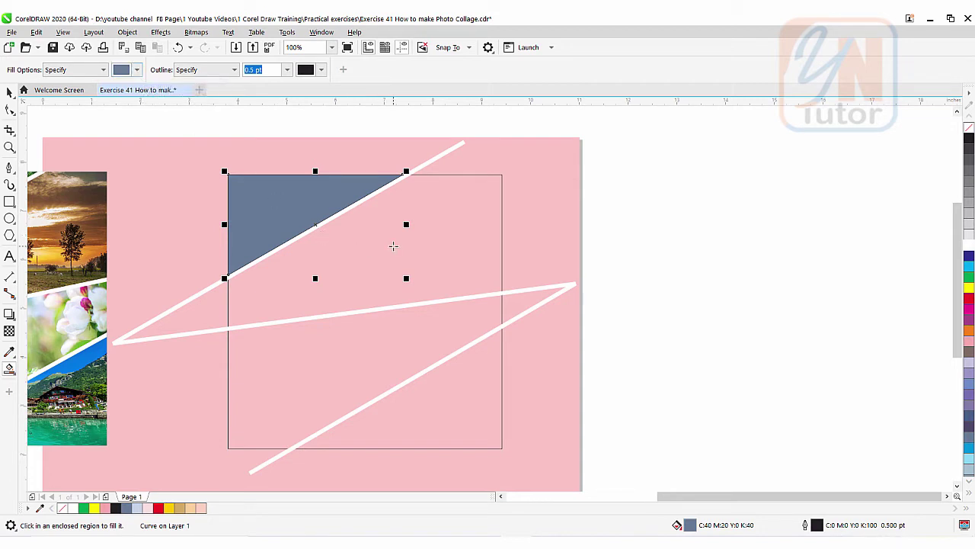
left_click(393, 246)
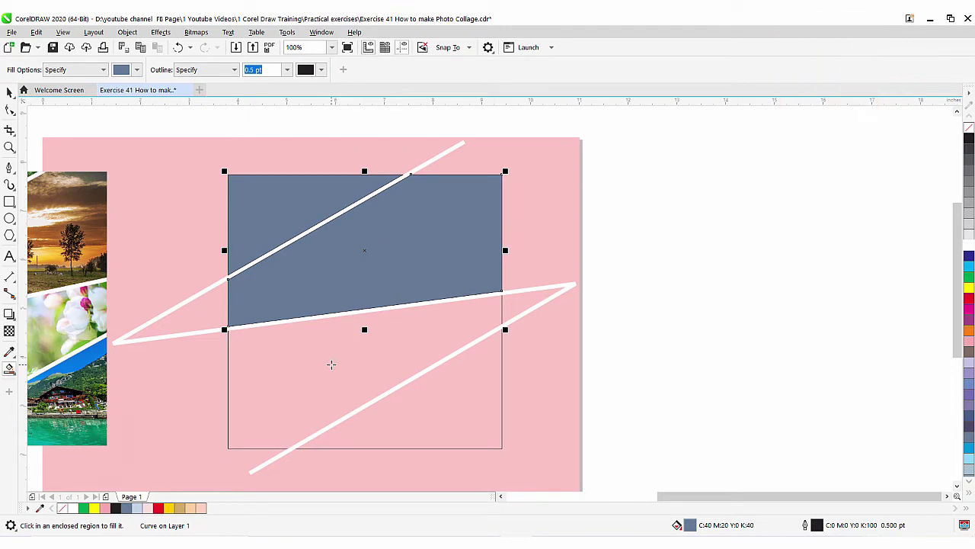
left_click(331, 364)
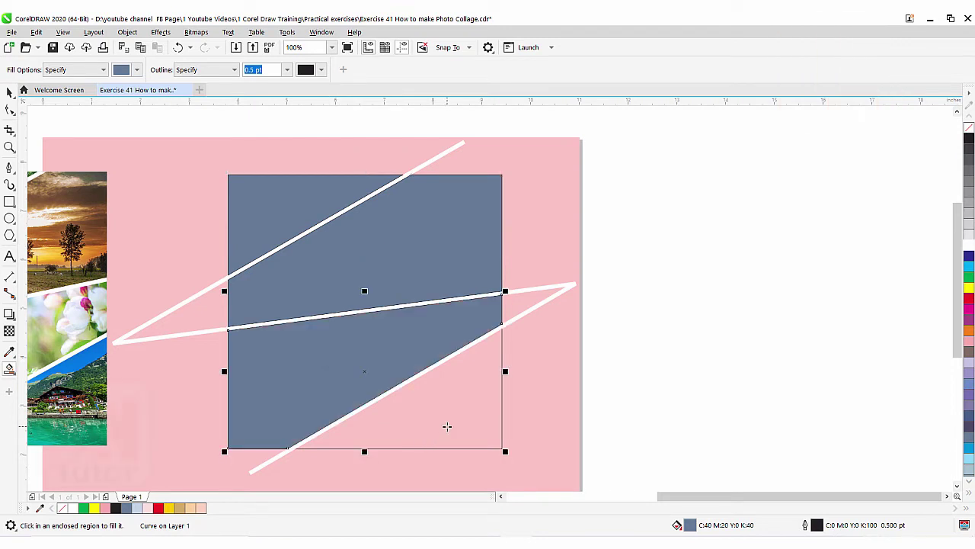
left_click(446, 427)
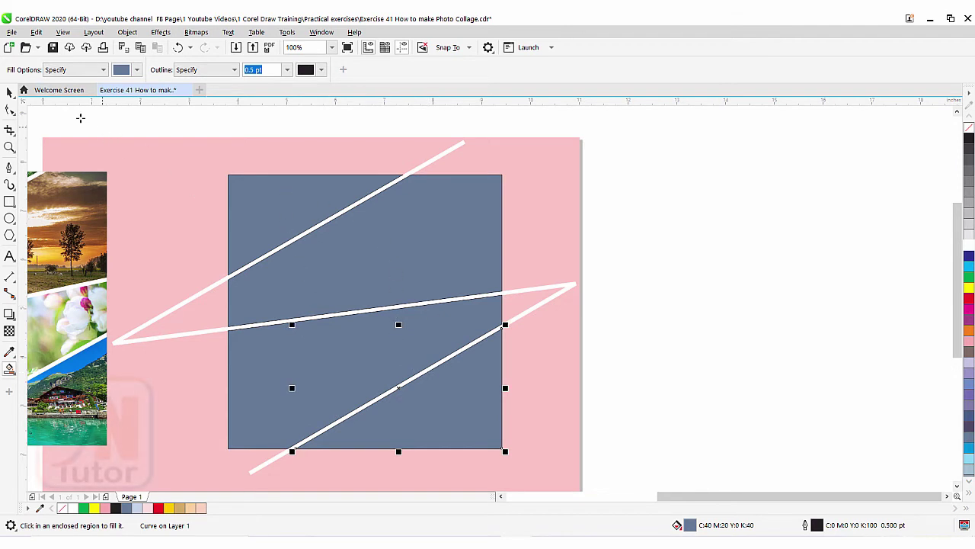
key("space")
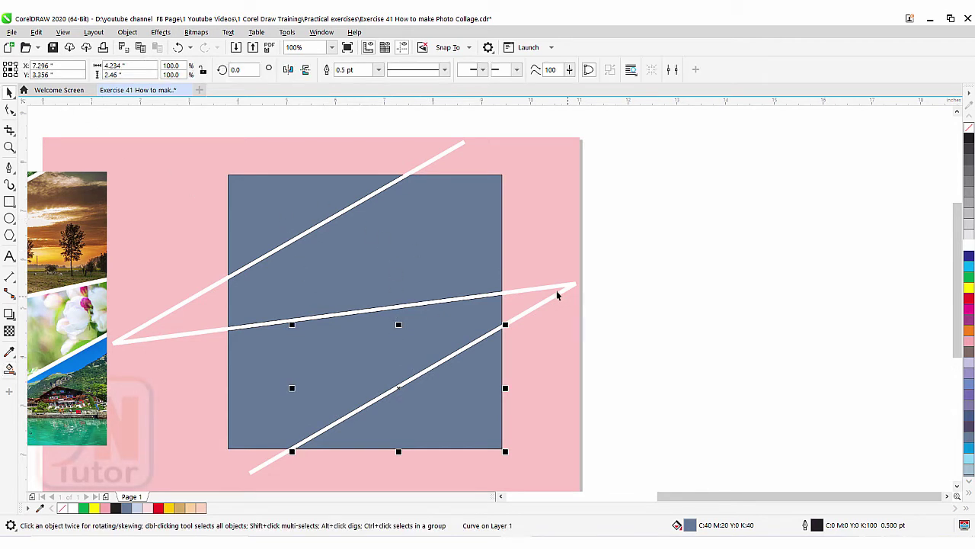
- Draw a square about 5.6 inches wide exactly over the blue-grey square and remove its fill
left_click(131, 331)
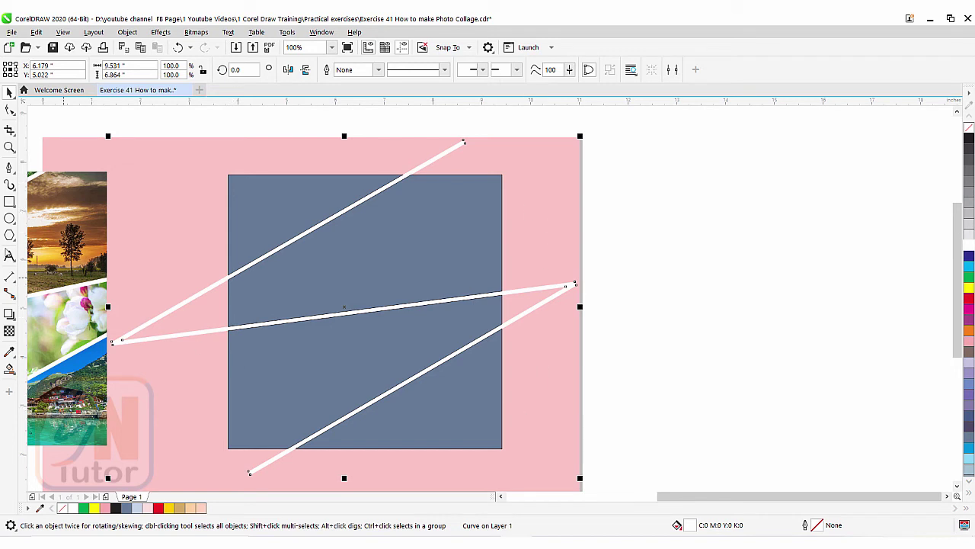
left_click(9, 201)
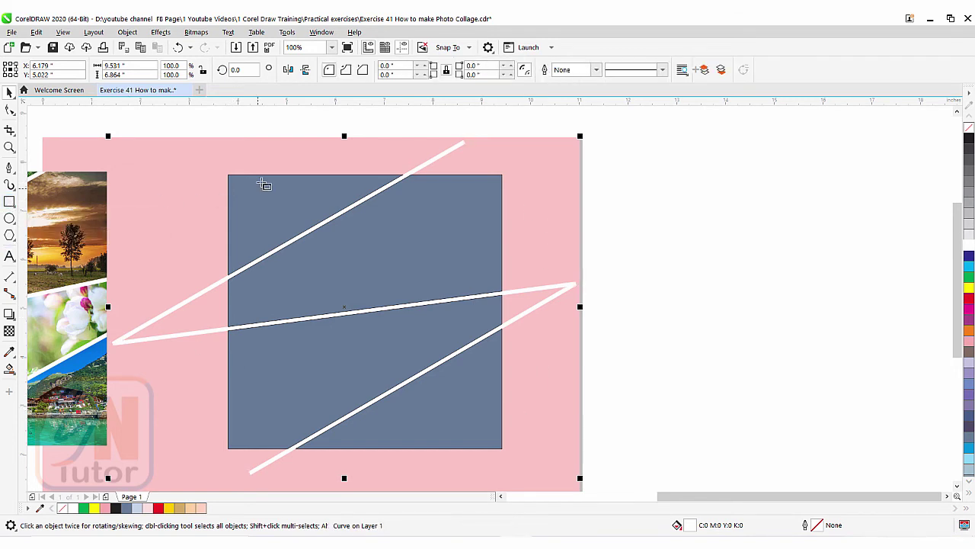
left_click_drag(227, 174, 505, 450)
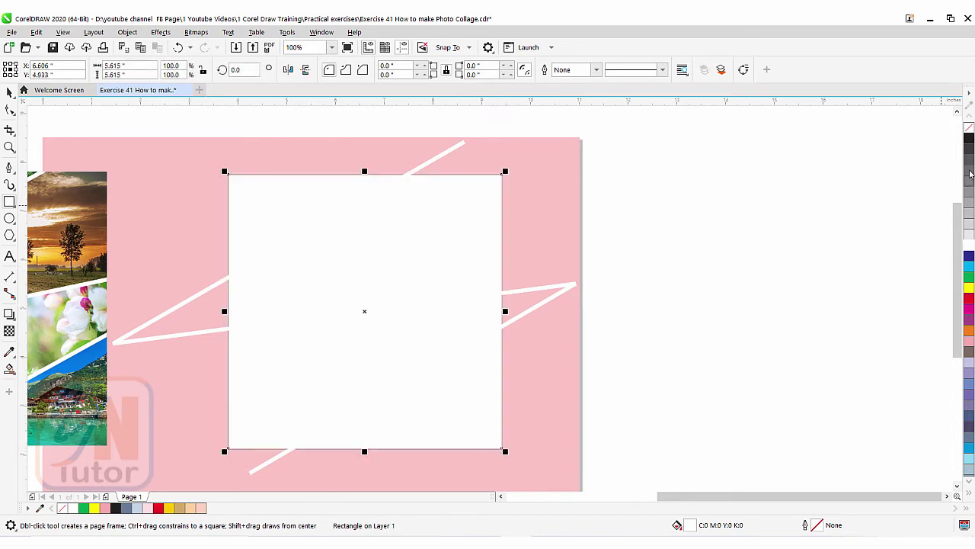
left_click(969, 144)
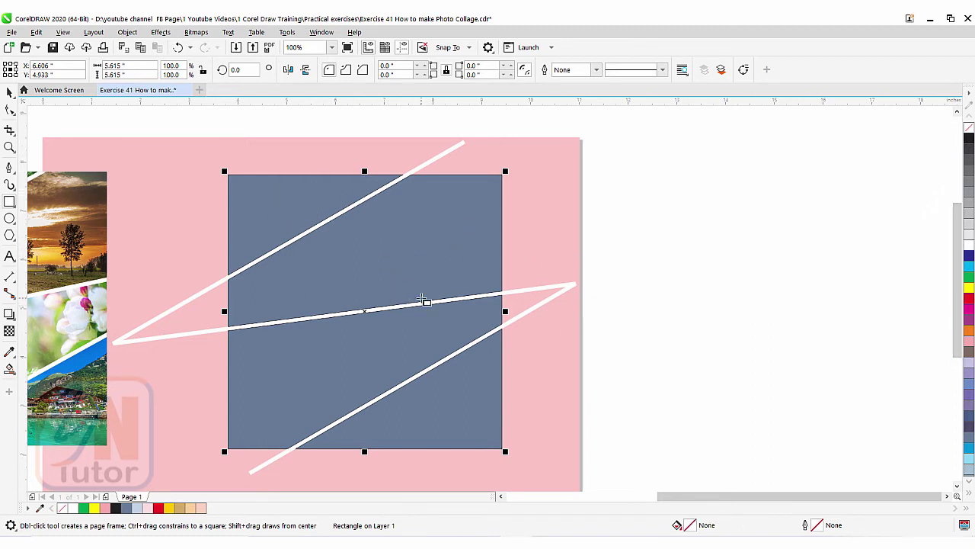
- Intersect the unfilled square with the white zigzag to create dividers trimmed to the square's edges
left_click(9, 92)
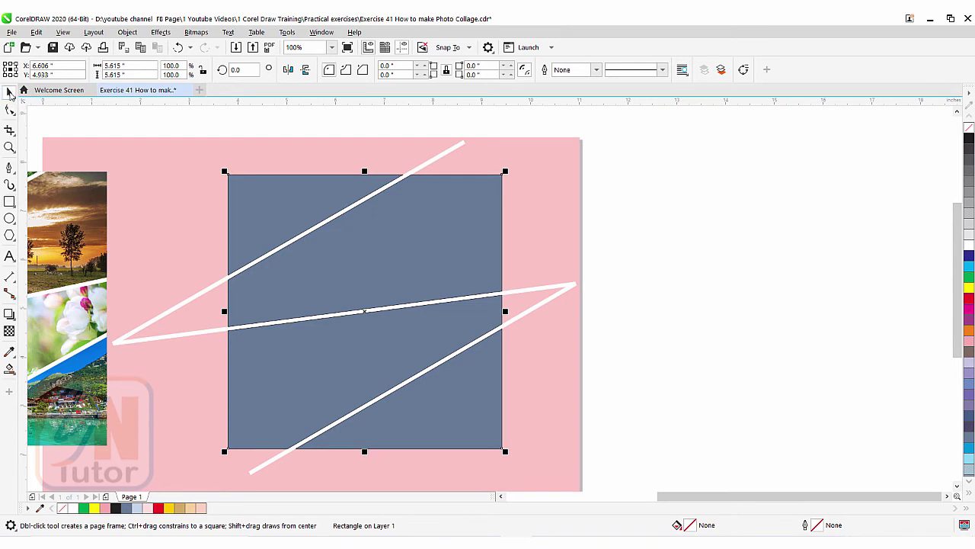
left_click(570, 287, "shift")
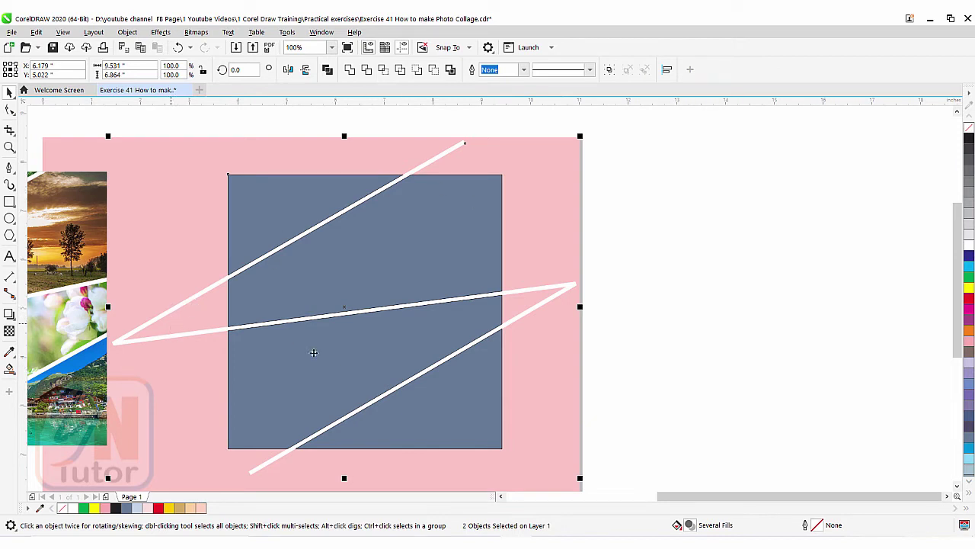
left_click(383, 70)
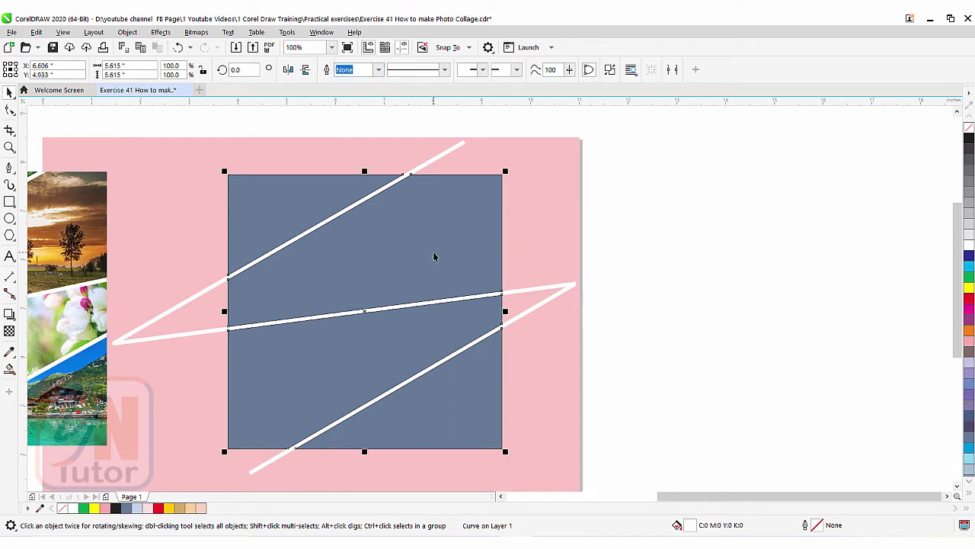
- Move the original white zigzag away from the square and delete it, keeping the trimmed dividers
left_click(649, 314)
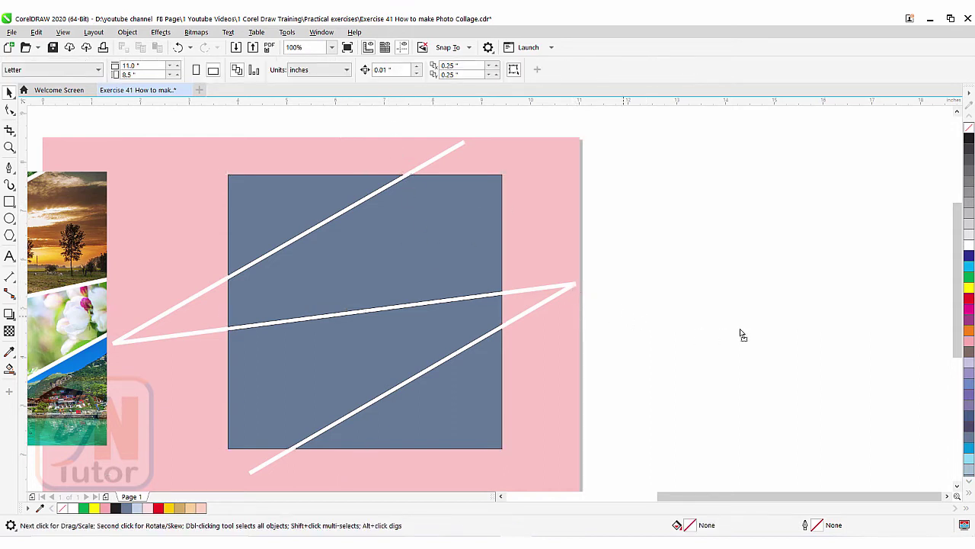
left_click_drag(573, 288, 812, 322)
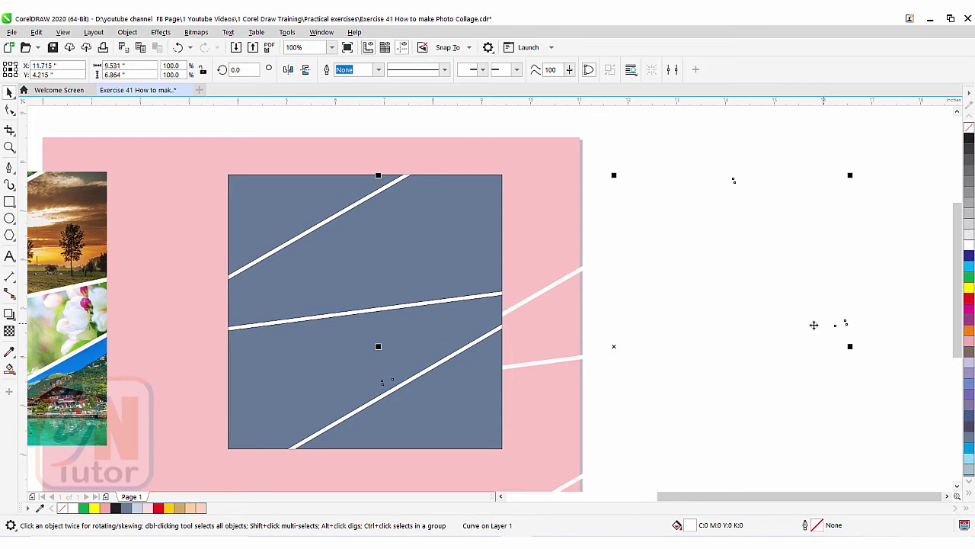
left_click(567, 318)
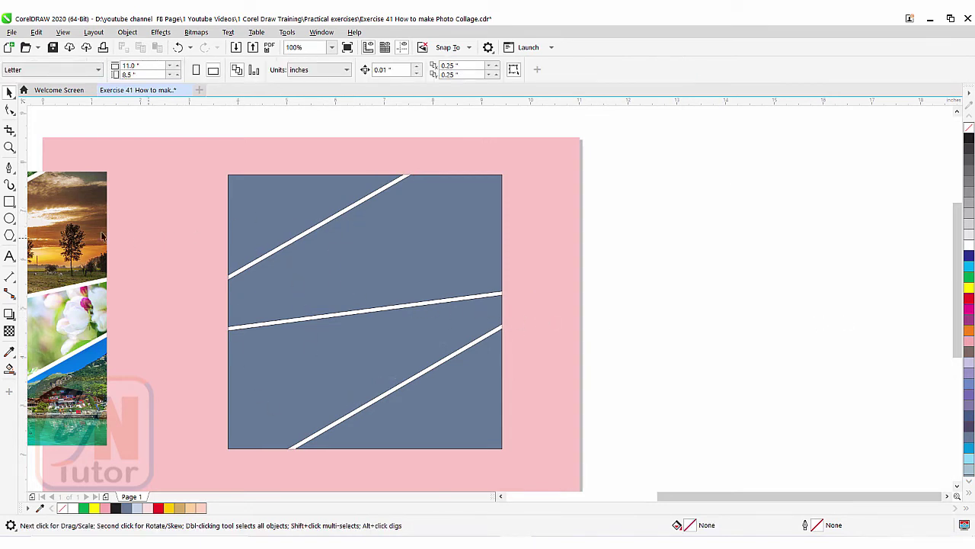
- Move the unfilled square off the blue-grey sections and delete it
scroll(459, 496, "left", 3)
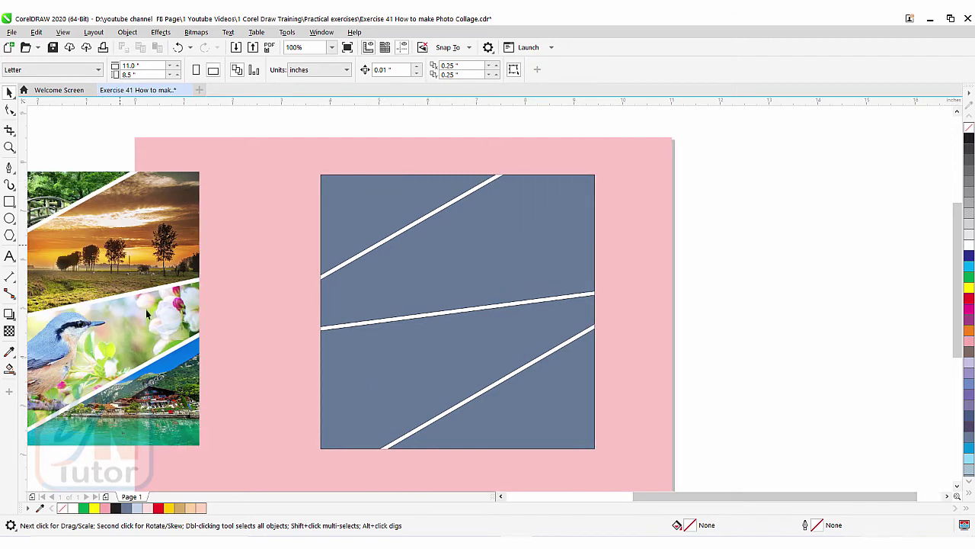
left_click(392, 190)
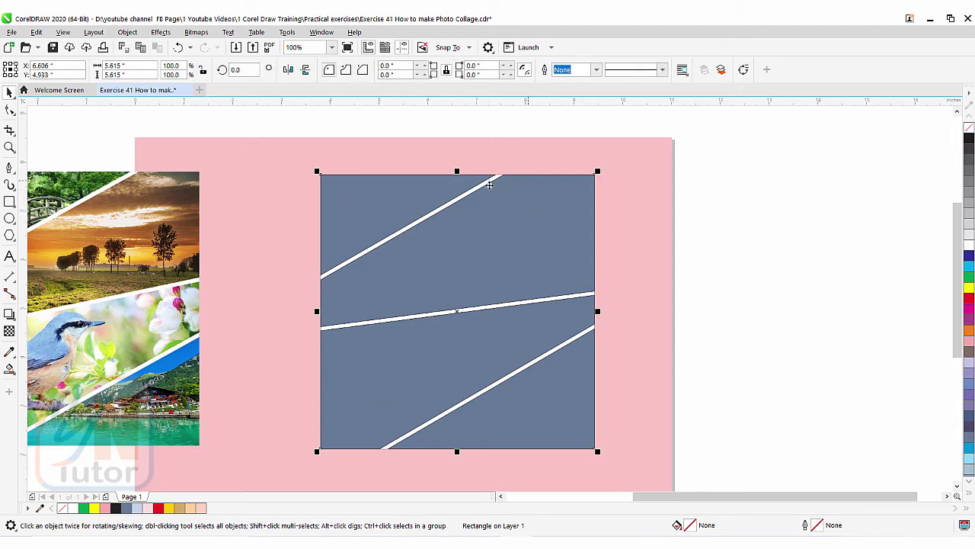
left_click_drag(457, 311, 807, 297)
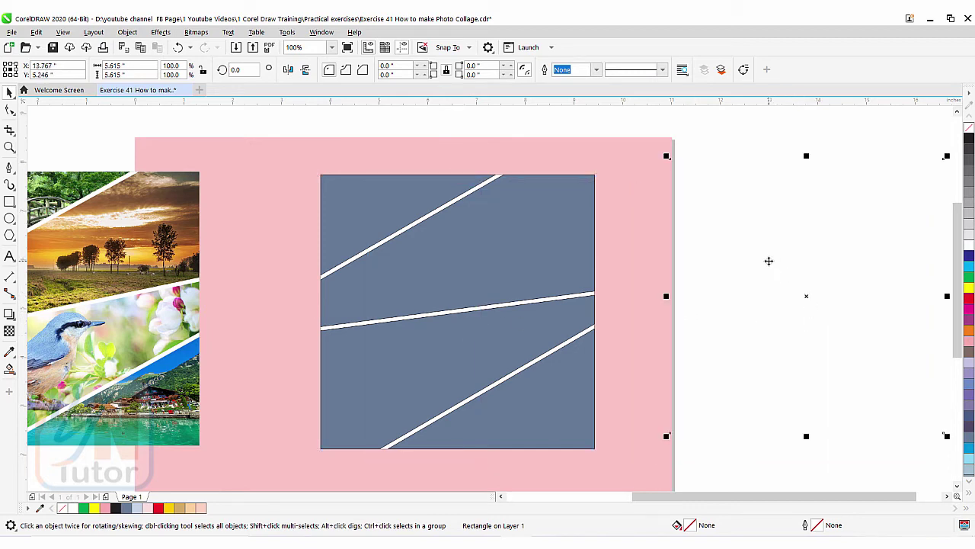
left_click(768, 260)
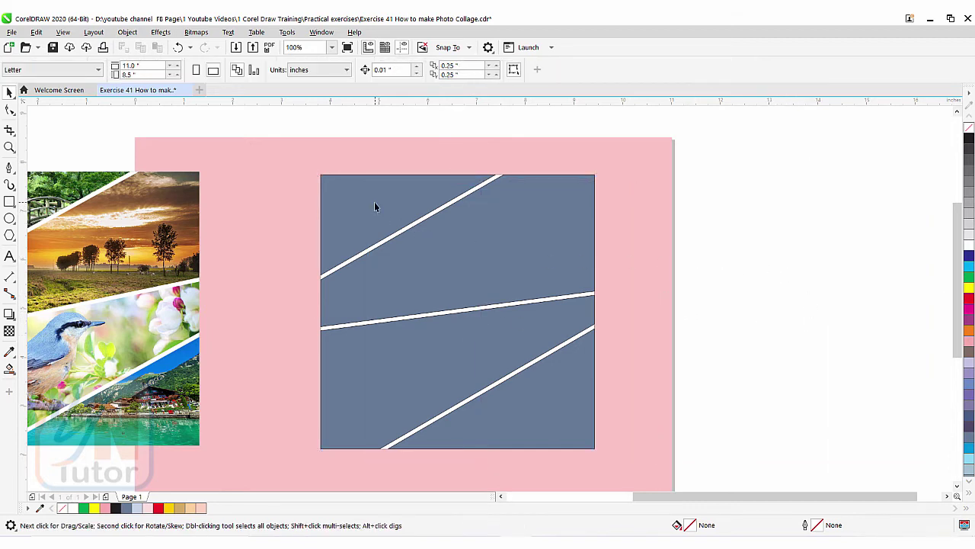
- Select the first, third and last blue-grey sections one at a time to check whether they are separate shapes
left_click(351, 198)
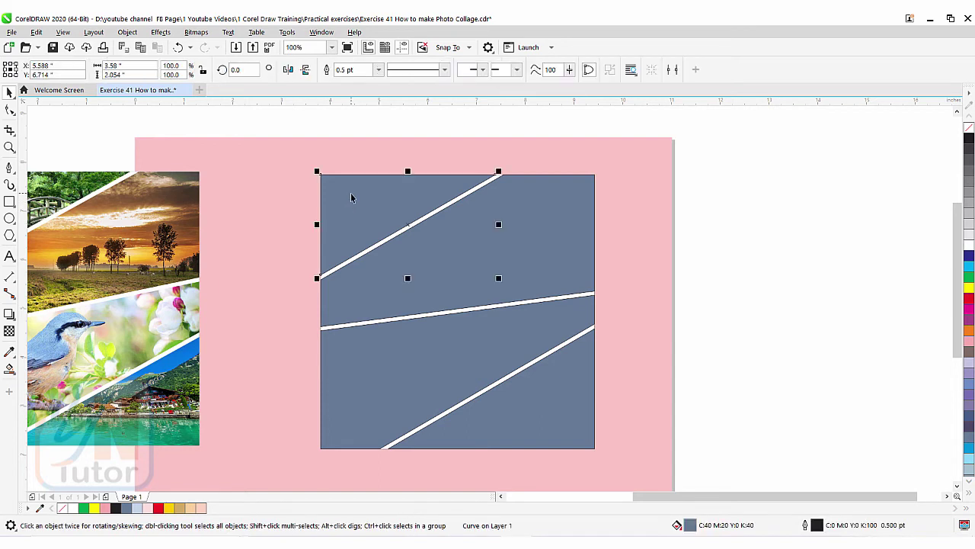
key("Escape")
left_click(396, 376)
left_click(399, 383, "ctrl")
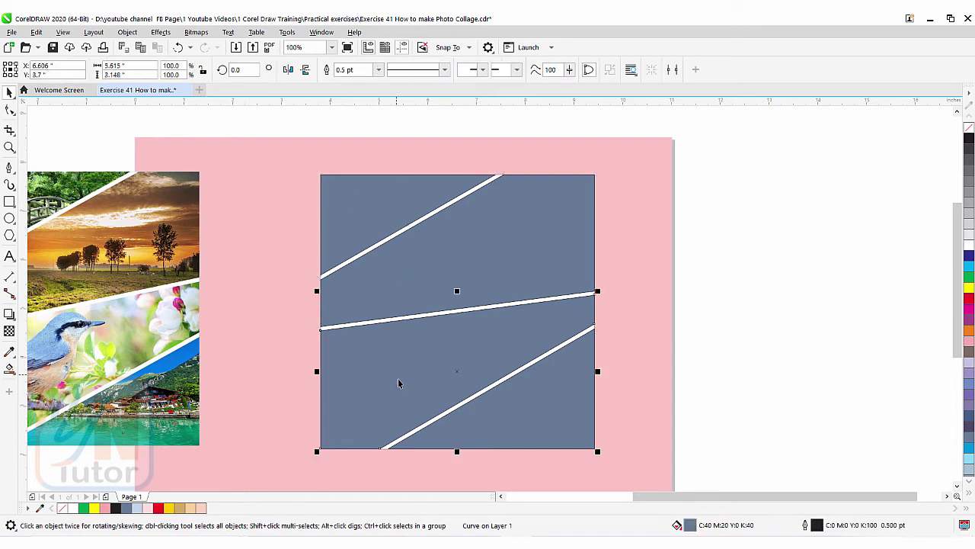
left_click(569, 445, "ctrl")
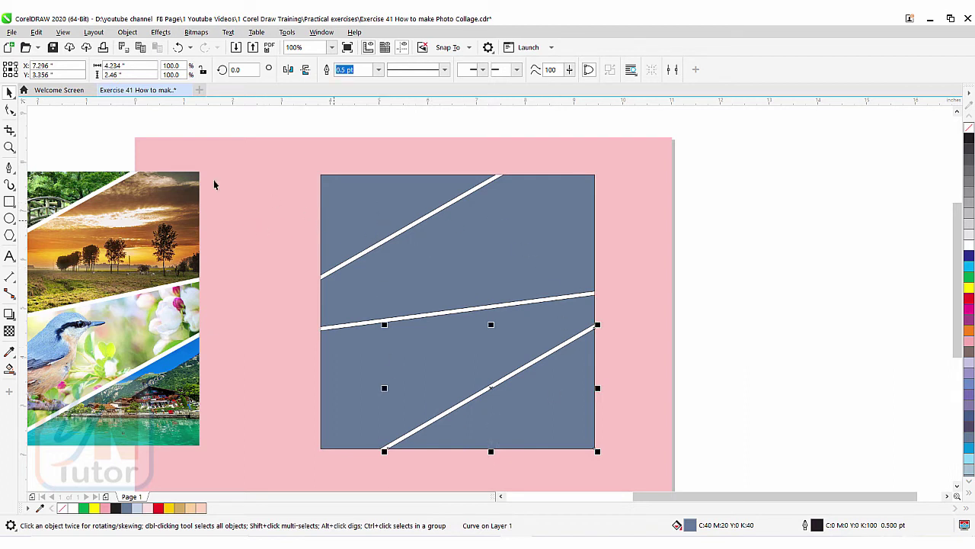
- Import the bridge-53769_1920 image from the Free Images folder and place it beside the divided square
left_click(11, 32)
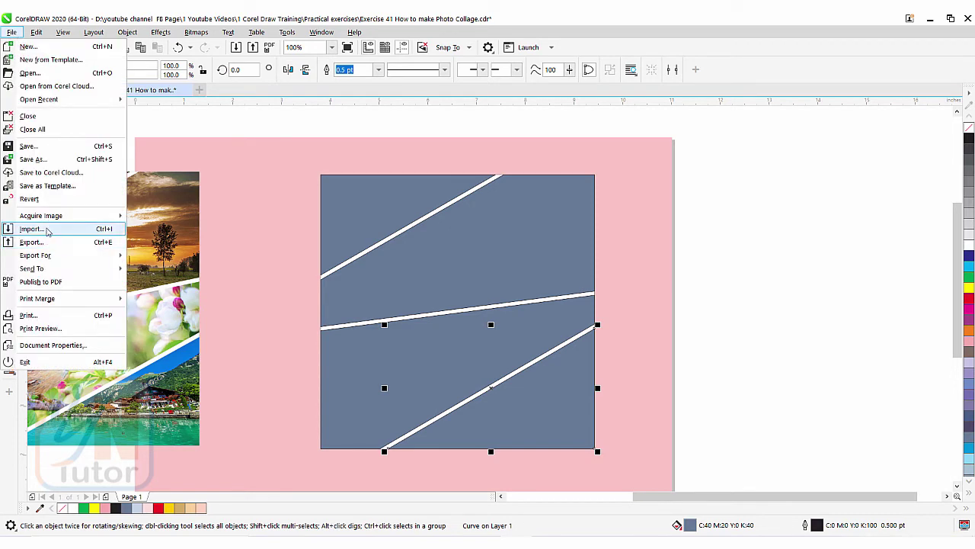
left_click(32, 229)
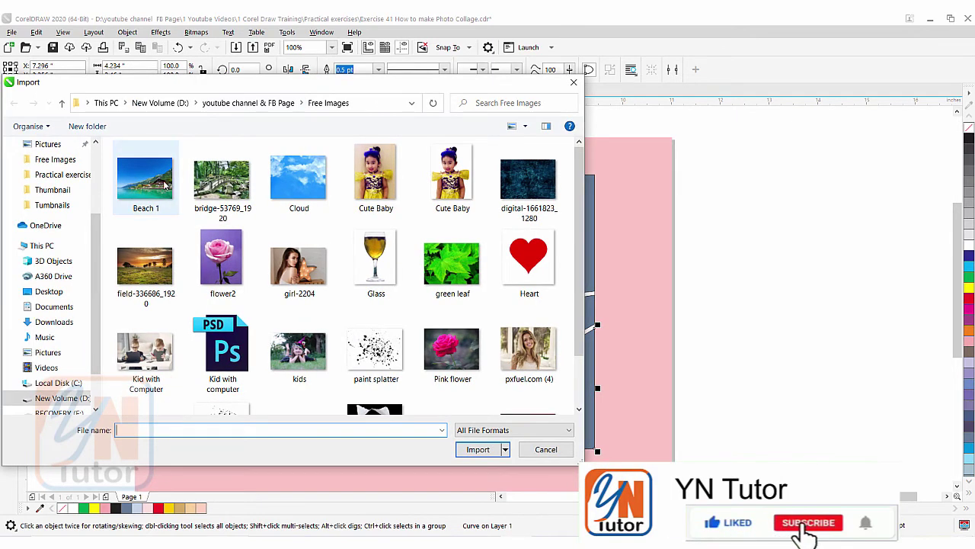
left_click(223, 182)
left_click(479, 450)
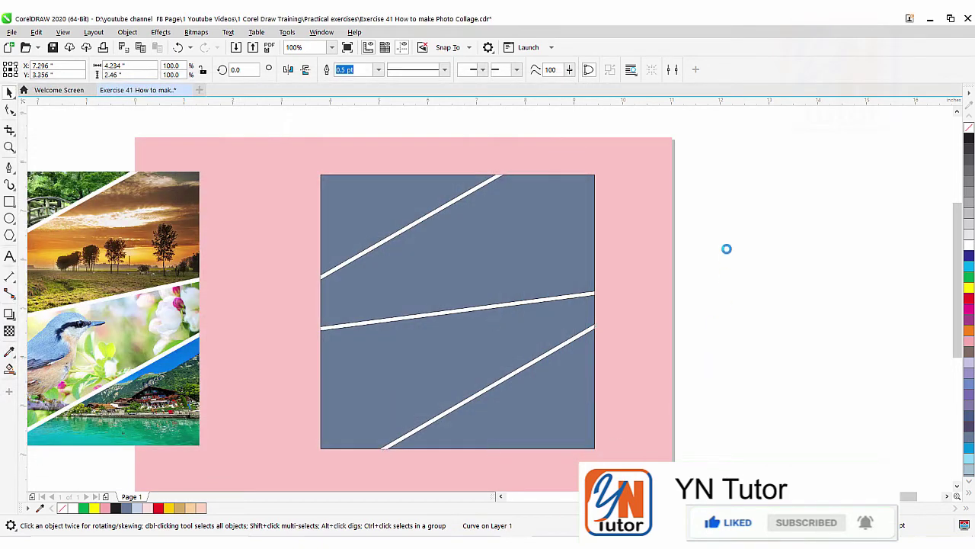
left_click(627, 160)
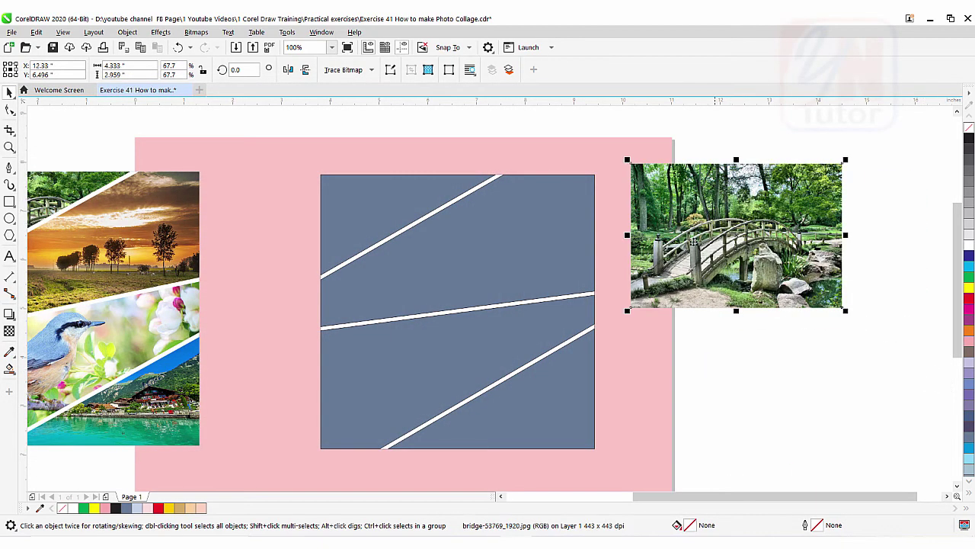
- Place the bridge photo inside the upper-left section of the divided square with PowerClip
left_click(127, 33)
mouse_move(153, 76)
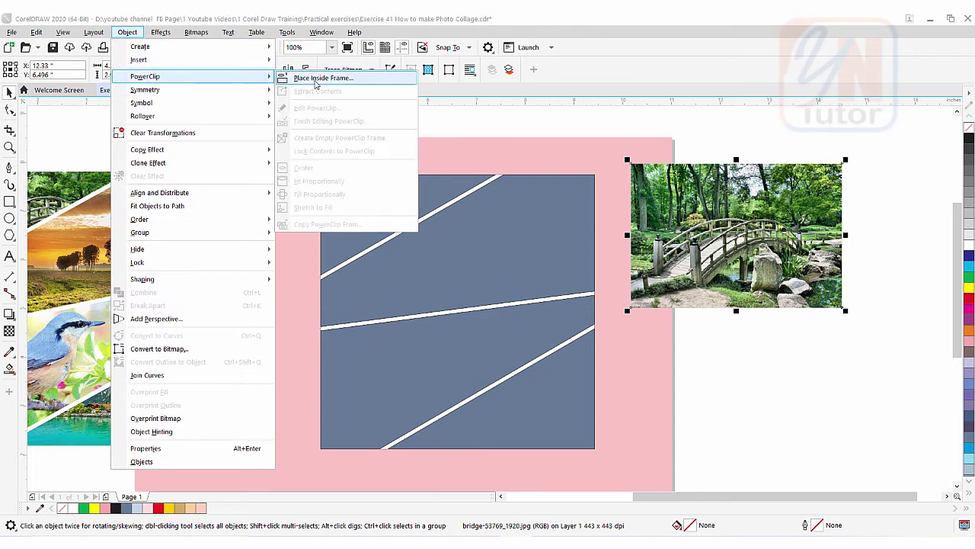
left_click(315, 79)
left_click(347, 216)
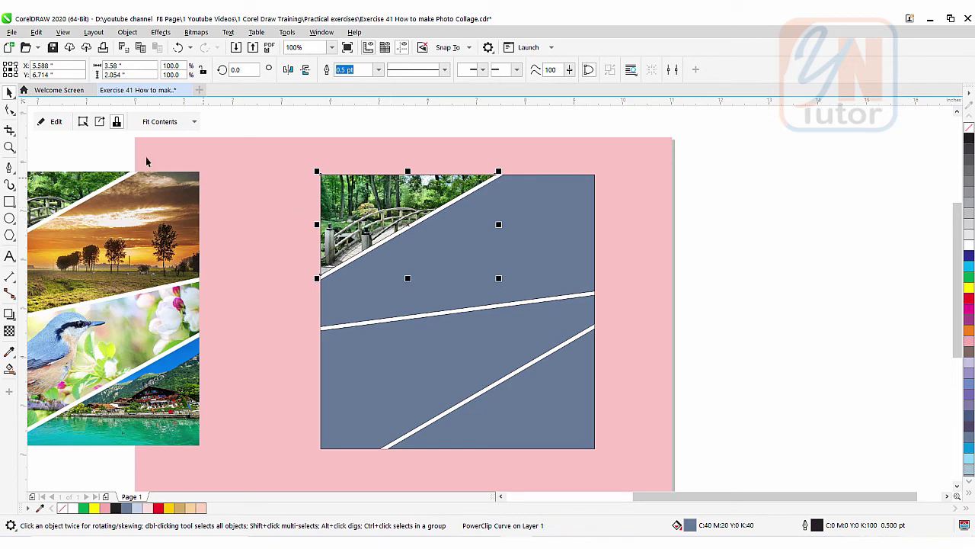
- Edit the PowerClip contents, shifting the bridge photo up and left and scaling it to about 4.2 in wide, and finish editing
left_click(56, 122)
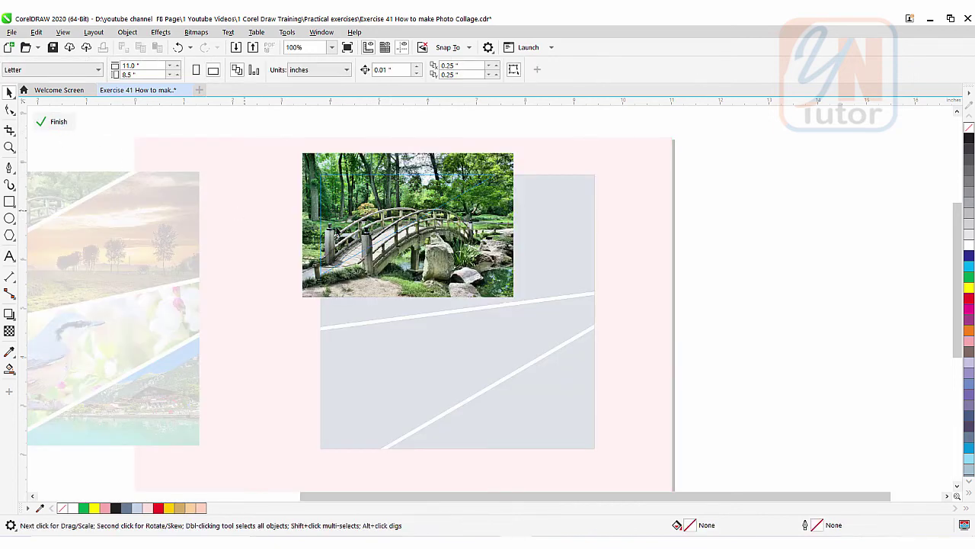
left_click_drag(312, 179, 303, 163)
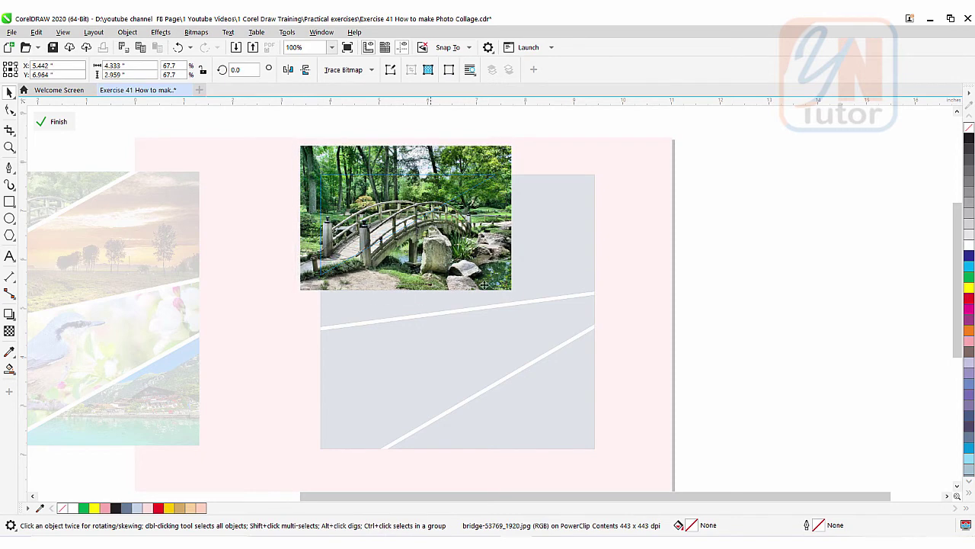
left_click_drag(499, 291, 502, 279)
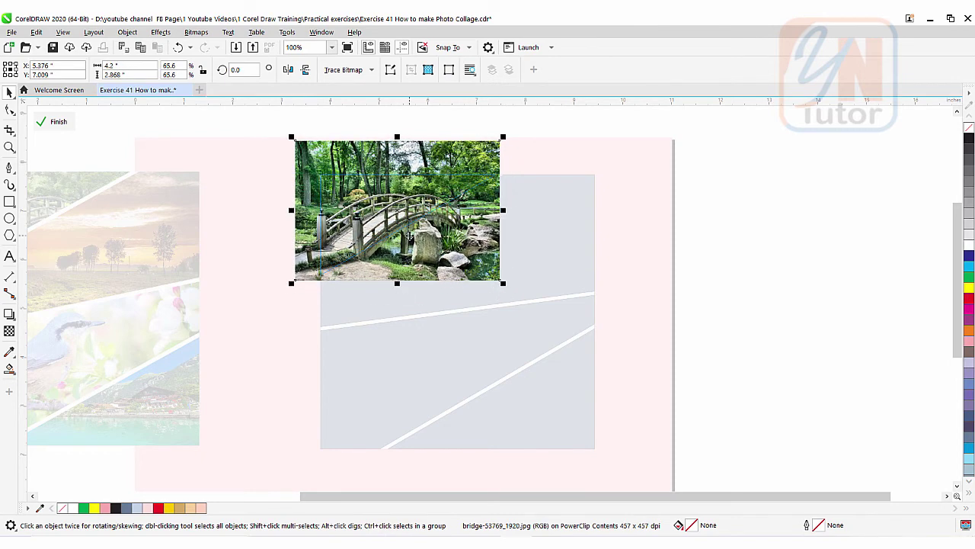
left_click(54, 124)
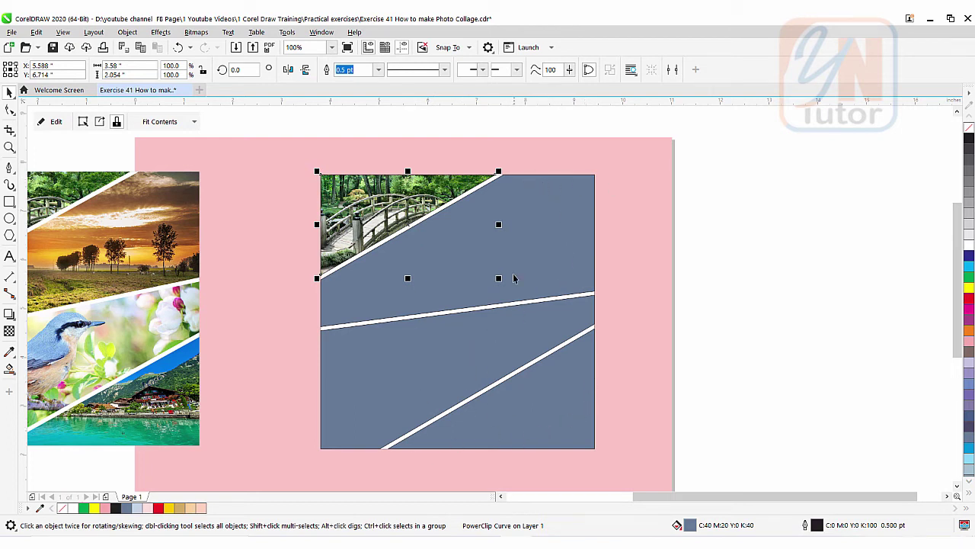
- Select all pieces of the divided square and move them off the pink page to the empty area on its right
left_click_drag(720, 157, 286, 456)
key("ctrl+k")
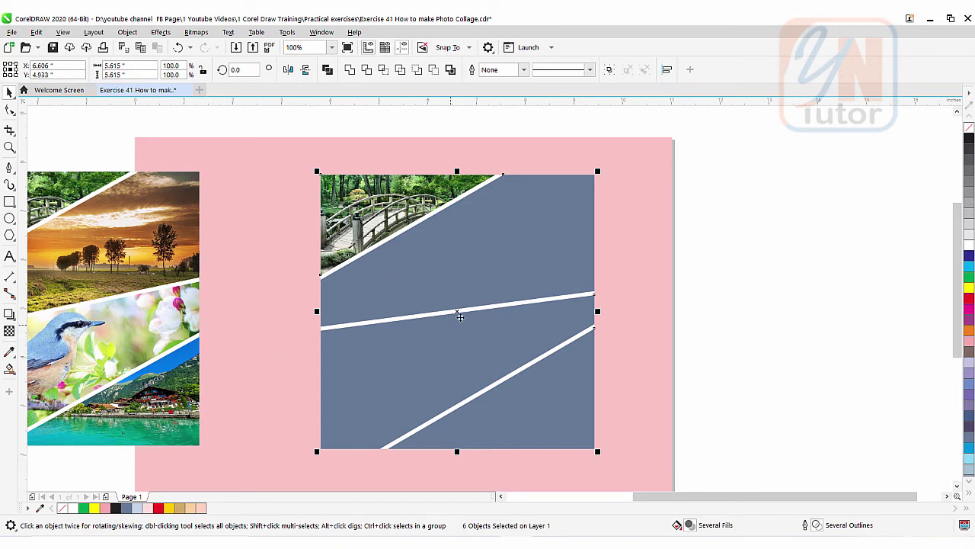
left_click_drag(458, 312, 863, 311)
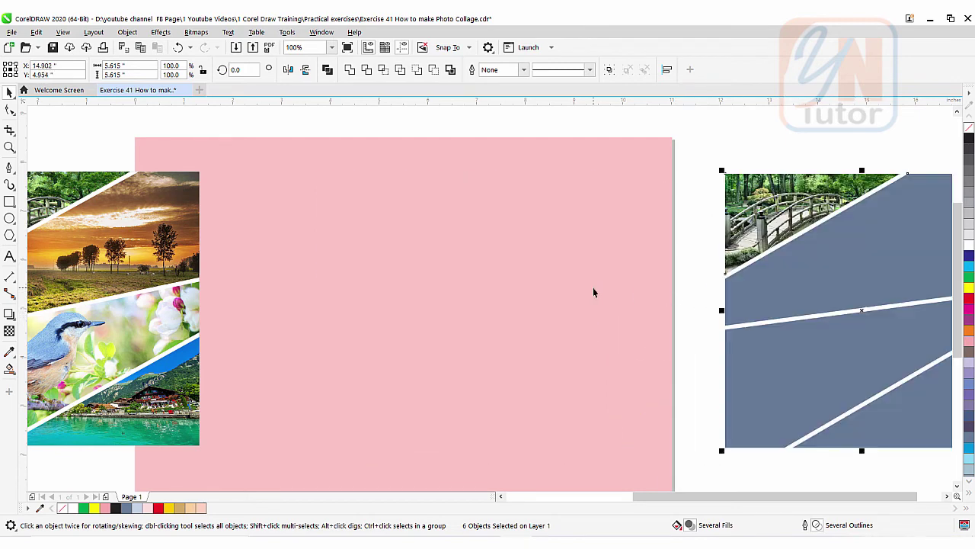
- Draw a square about 5.8 in wide on the pink page and give it a black outline
left_click(9, 201)
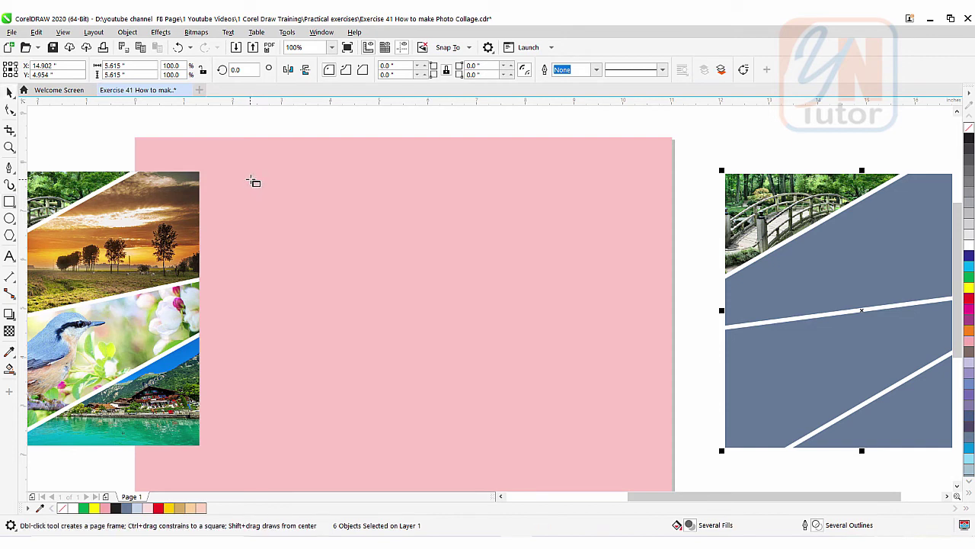
left_click_drag(256, 174, 558, 417)
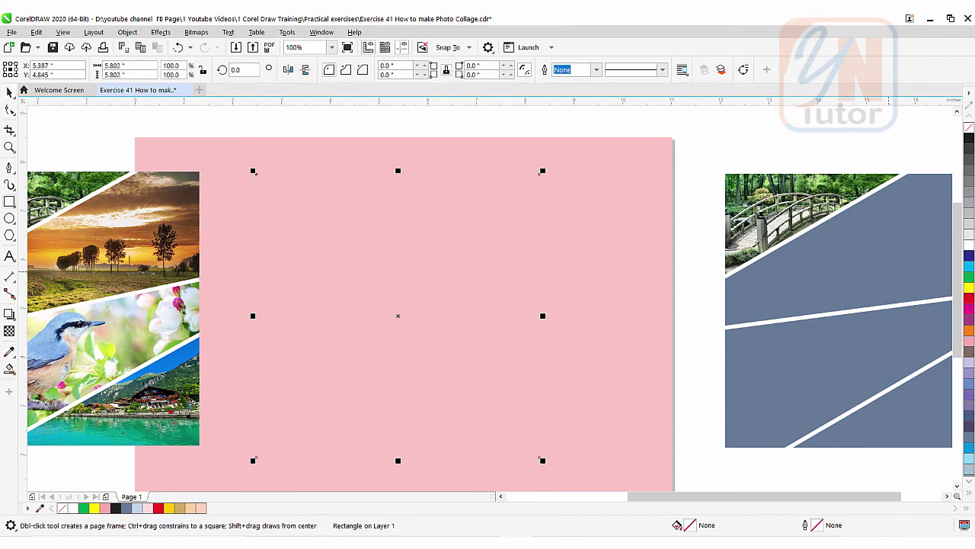
right_click(968, 138)
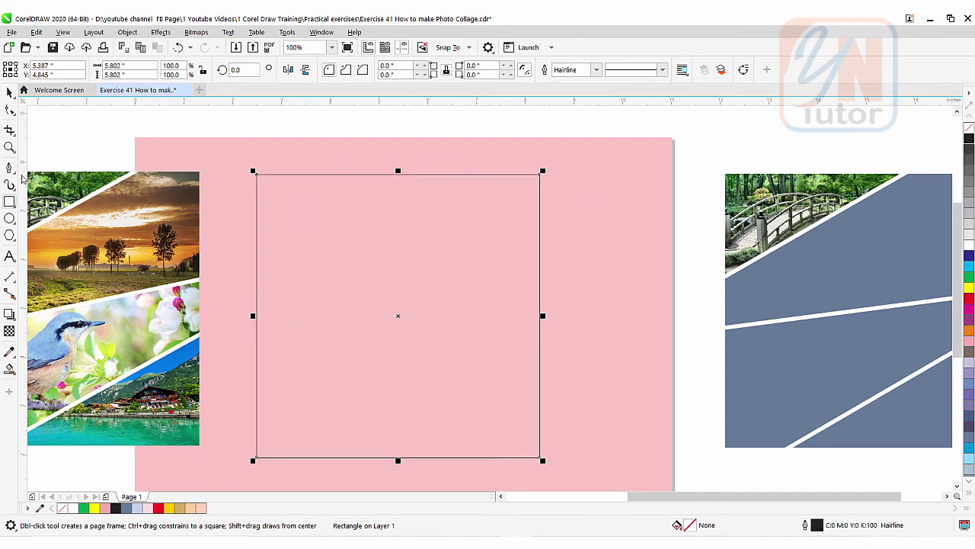
- Draw a three-segment zigzag about 10 by 7.3 in across the square with the Pen tool, extending past its edges
left_click(10, 167)
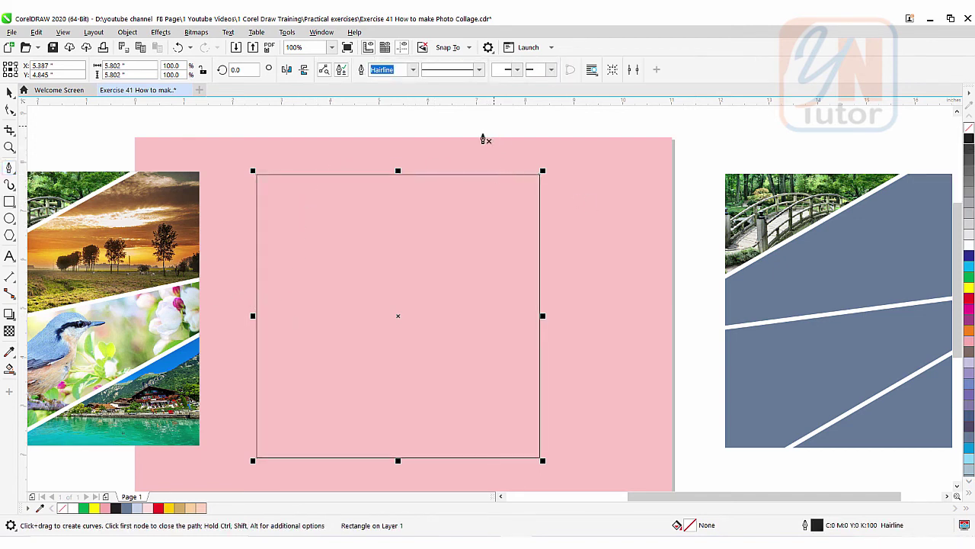
left_click(493, 125)
left_click(155, 346)
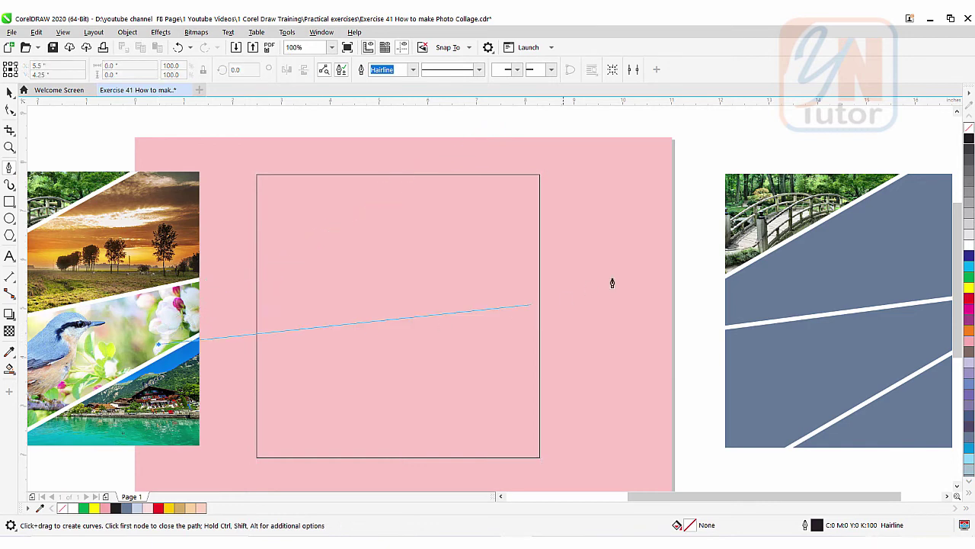
left_click(645, 264)
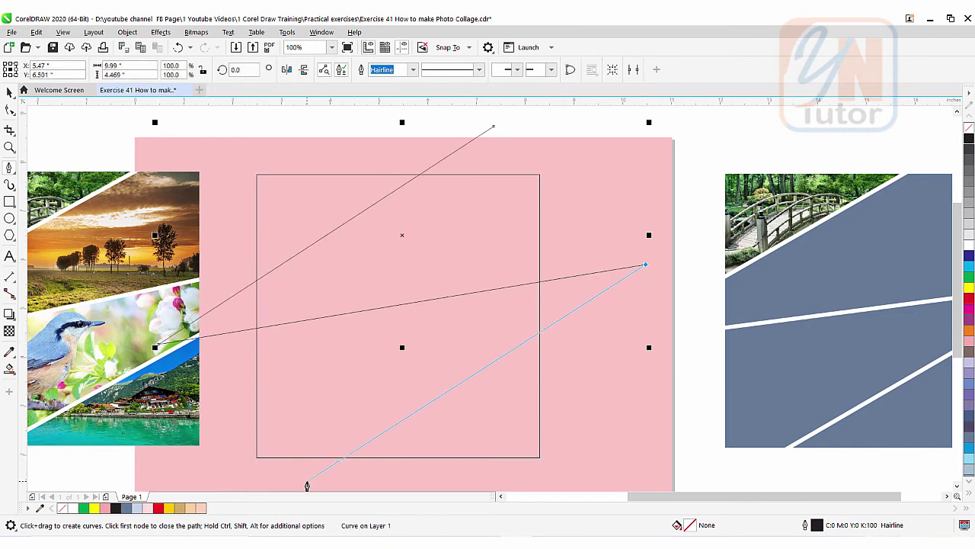
double_click(307, 482)
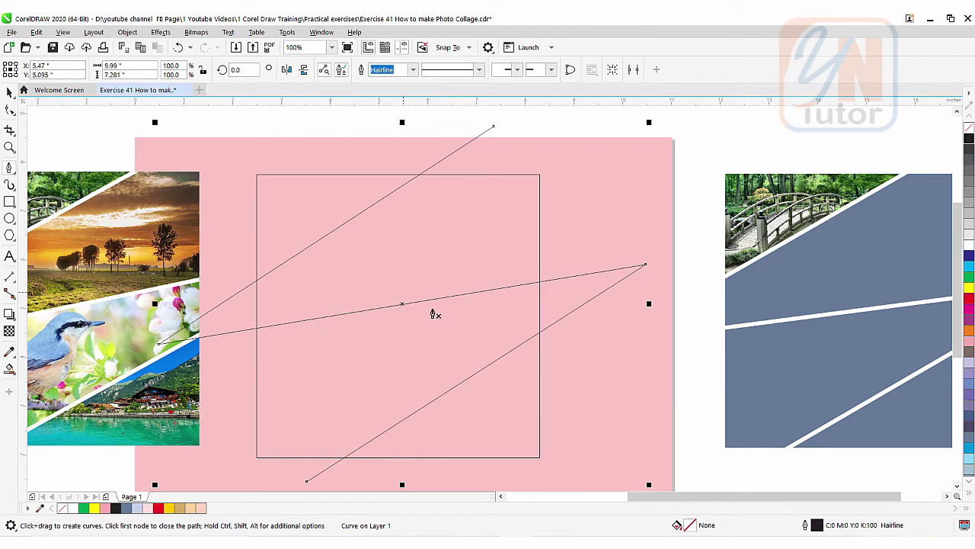
key("space")
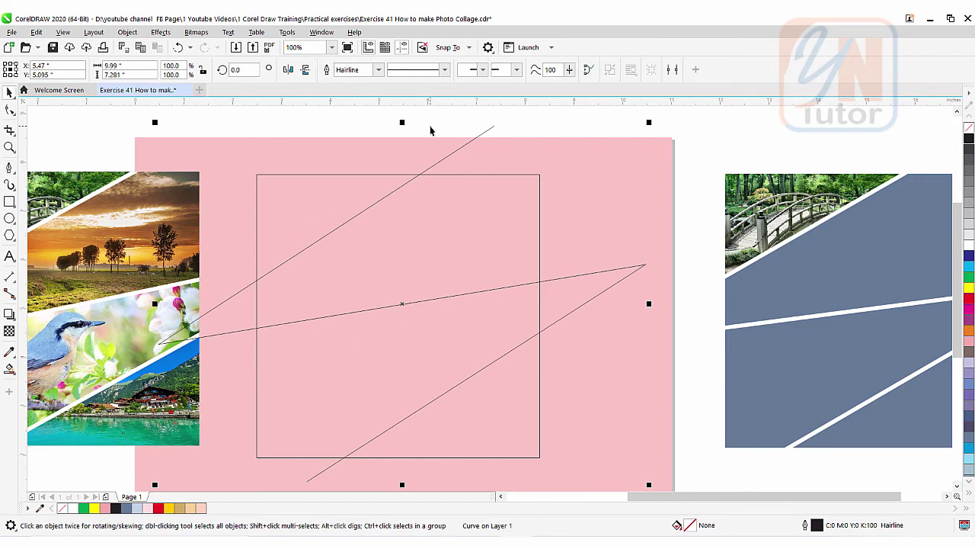
- Fill the new square with 10% black
left_click(307, 176)
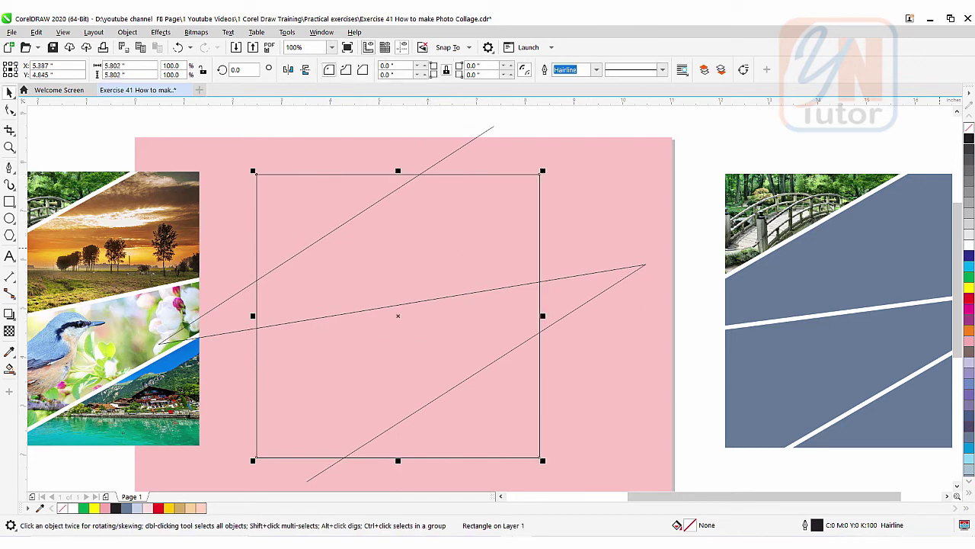
left_click(969, 237)
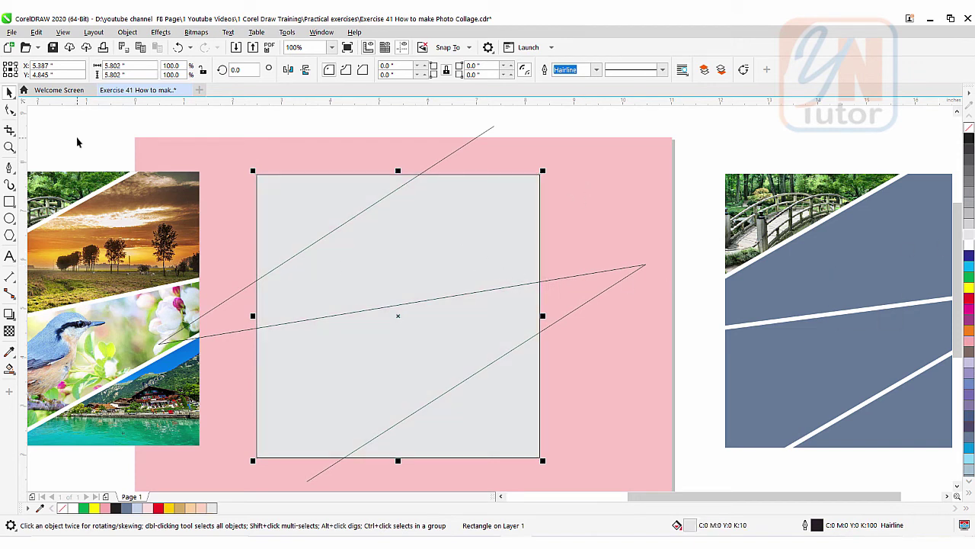
- Set the zigzag line's outline width to 6 pt
left_click(489, 130)
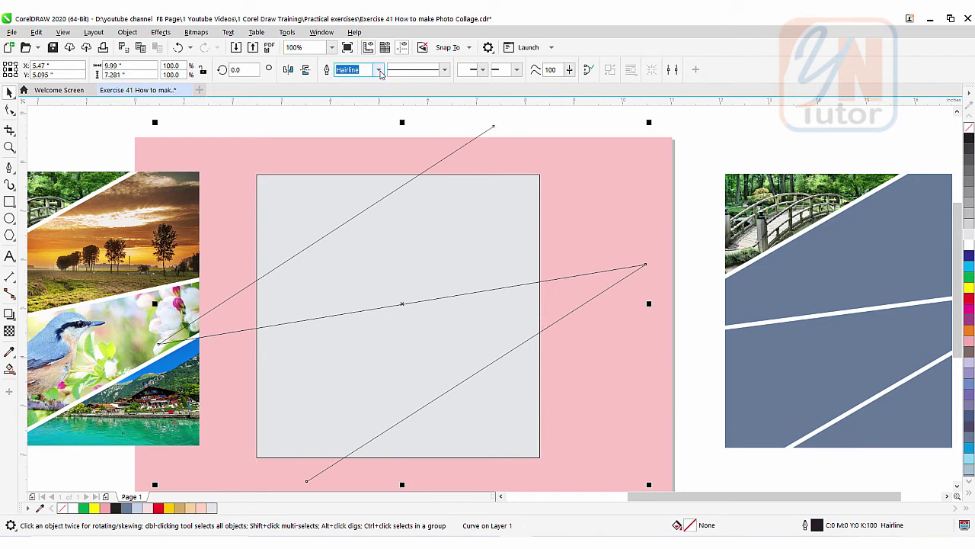
left_click(379, 70)
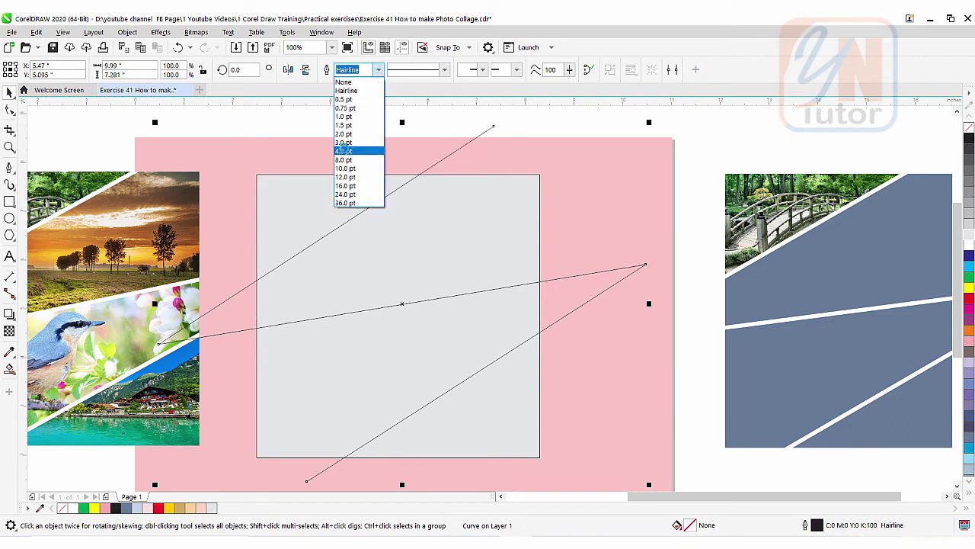
left_click(344, 150)
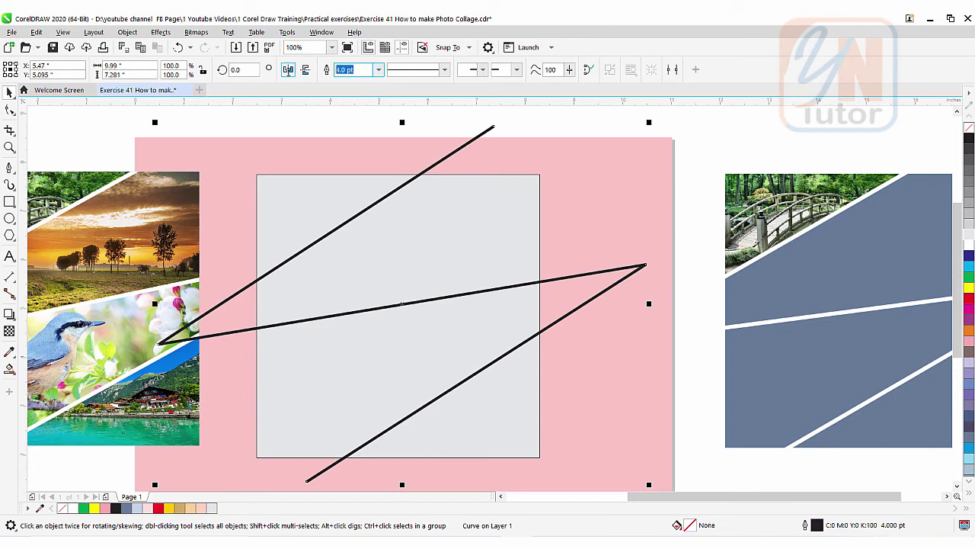
type("6")
key("Return")
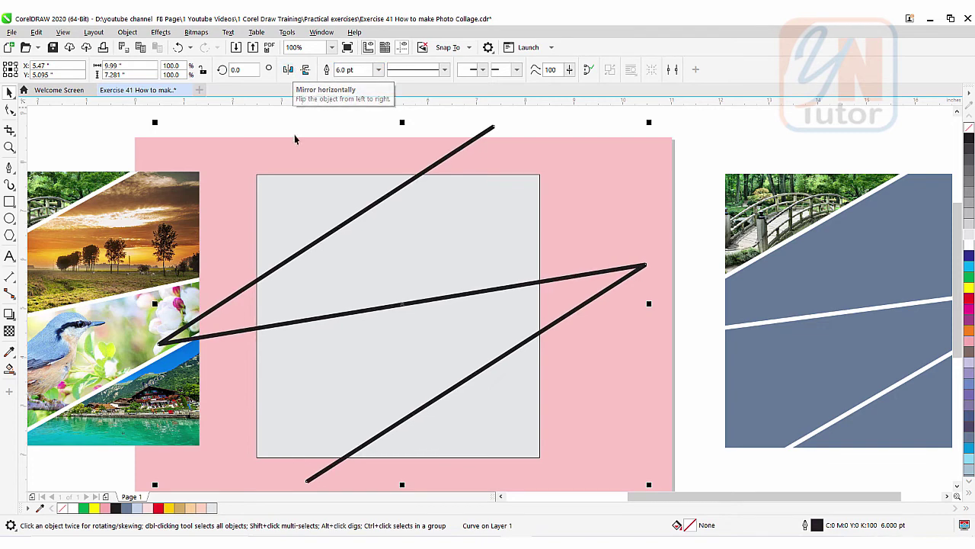
- Convert the zigzag's outline to an object and fill it with orange (C:0 M:60 Y:100 K:0)
left_click(127, 32)
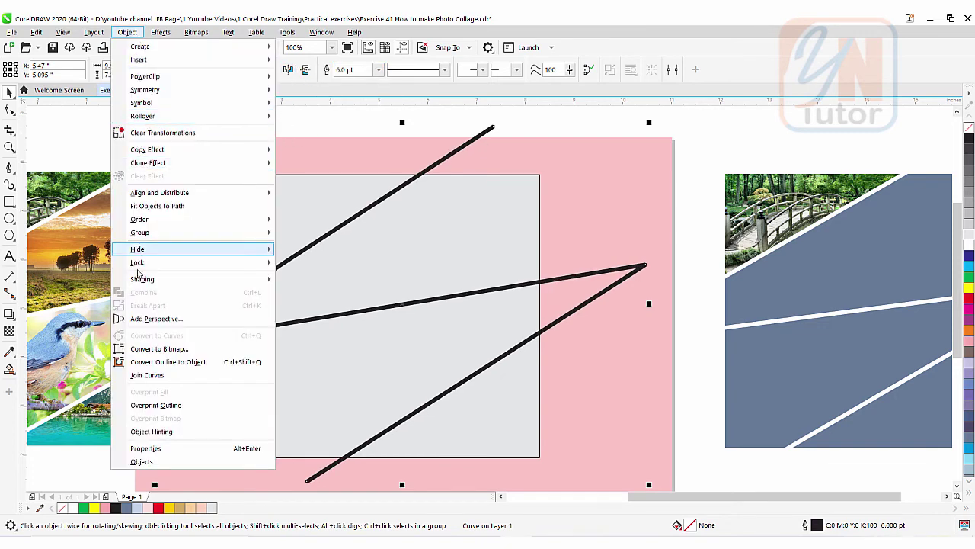
left_click(180, 362)
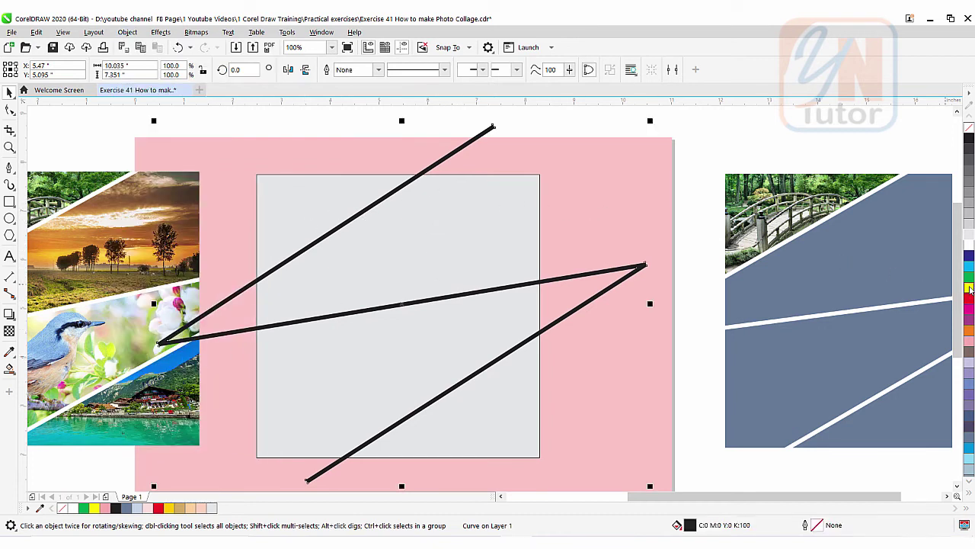
left_click(969, 288)
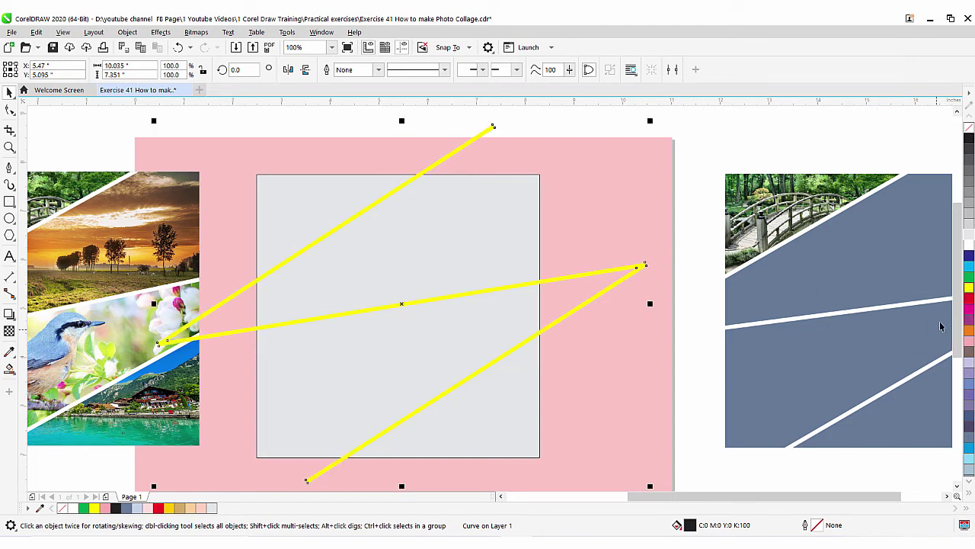
left_click(969, 332)
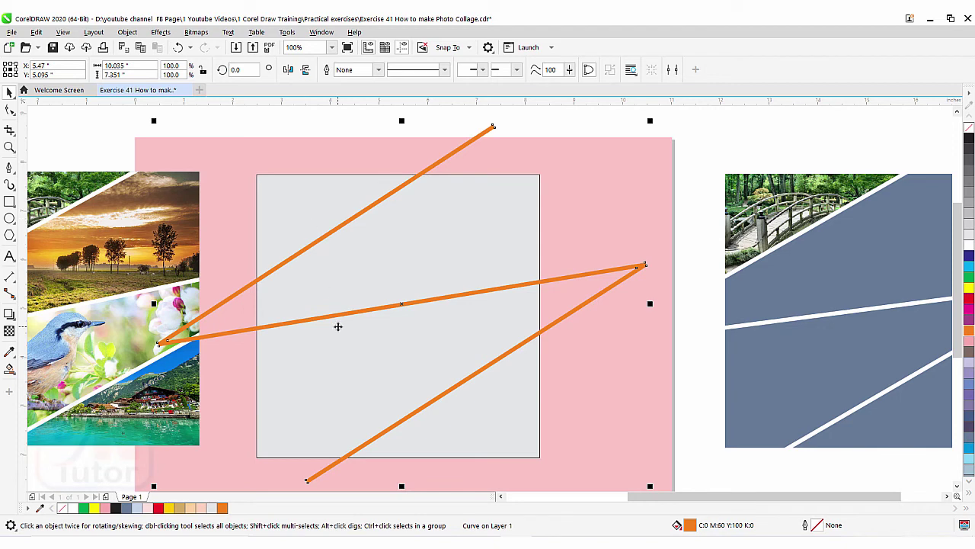
- Intersect the grey square with the orange zigzag to create dividers that fit within the square
left_click(129, 128)
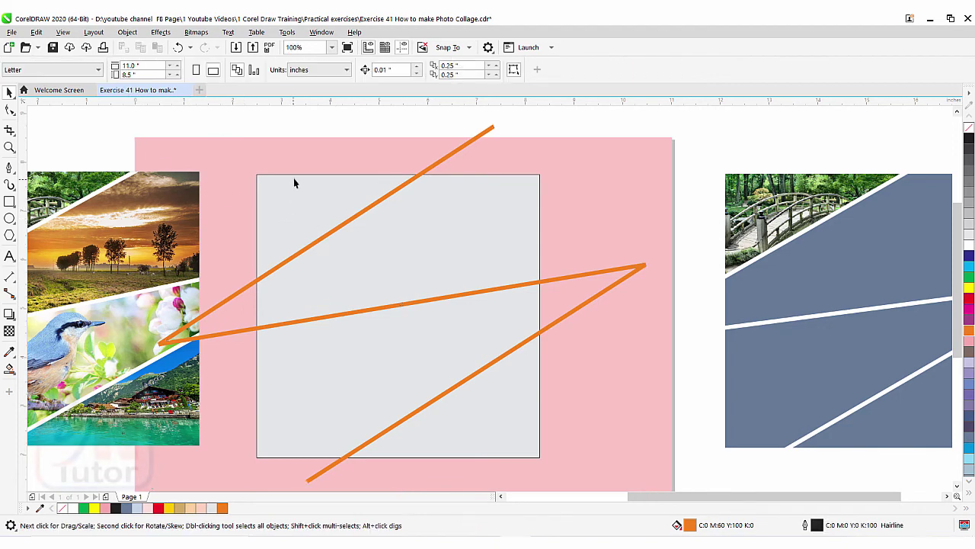
left_click(297, 179)
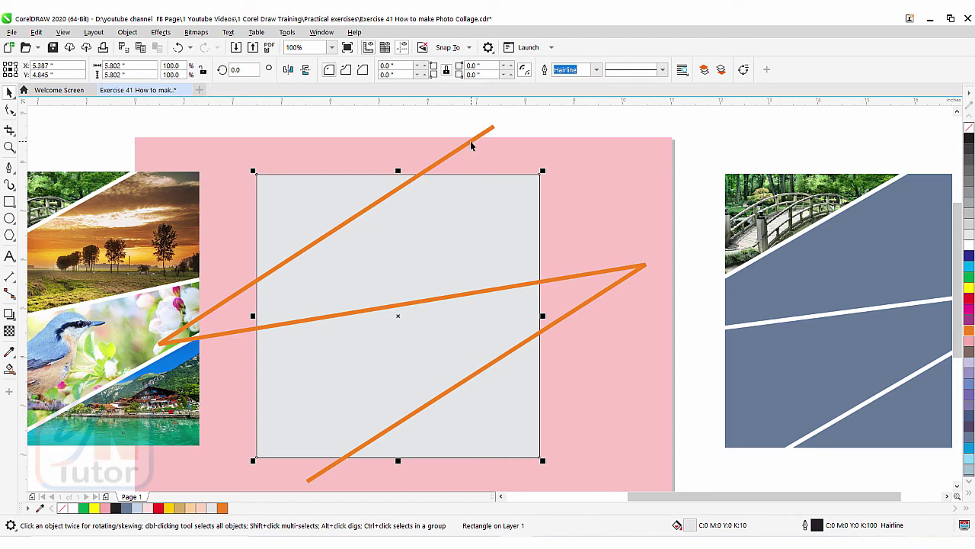
left_click(470, 145, "shift")
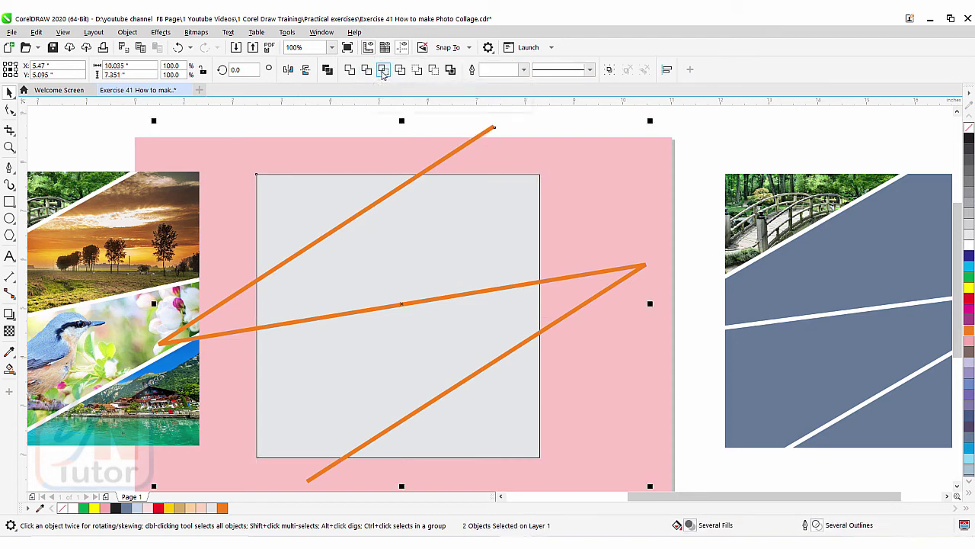
left_click(385, 70)
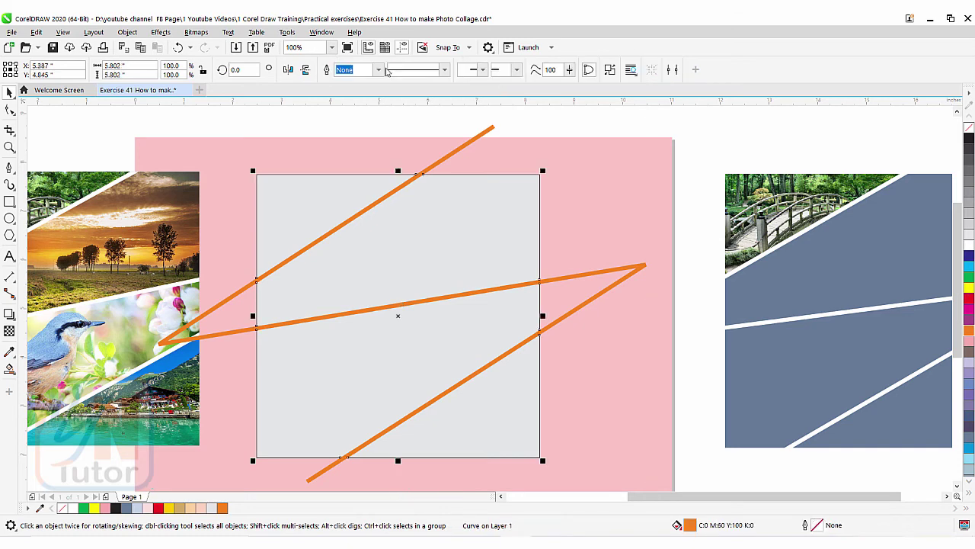
- Delete the original orange zigzag, keeping the intersected dividers inside the square
left_click(430, 134)
left_click(463, 145)
key("Delete")
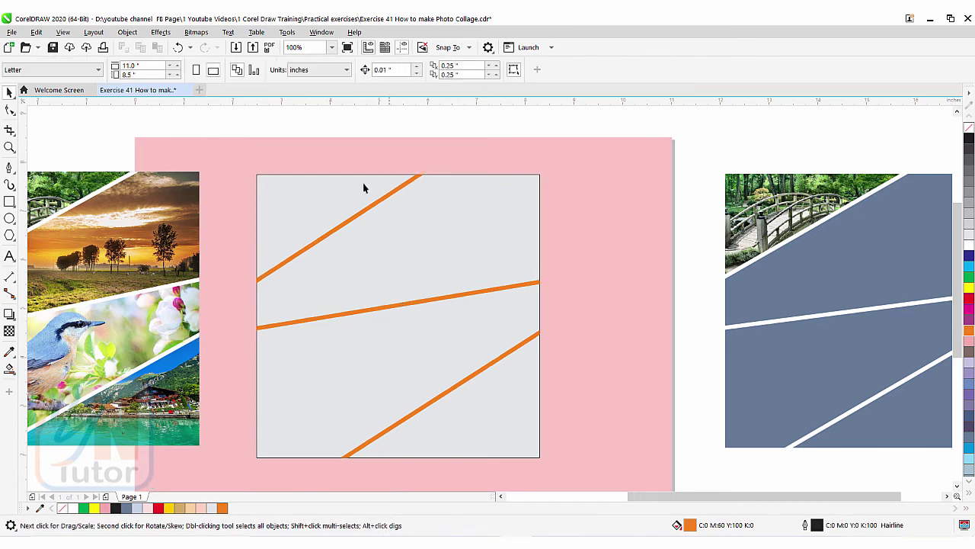
- Move the orange dividers away from the grey square to check that they are separate, and undo the move
left_click(323, 203)
left_click(323, 241)
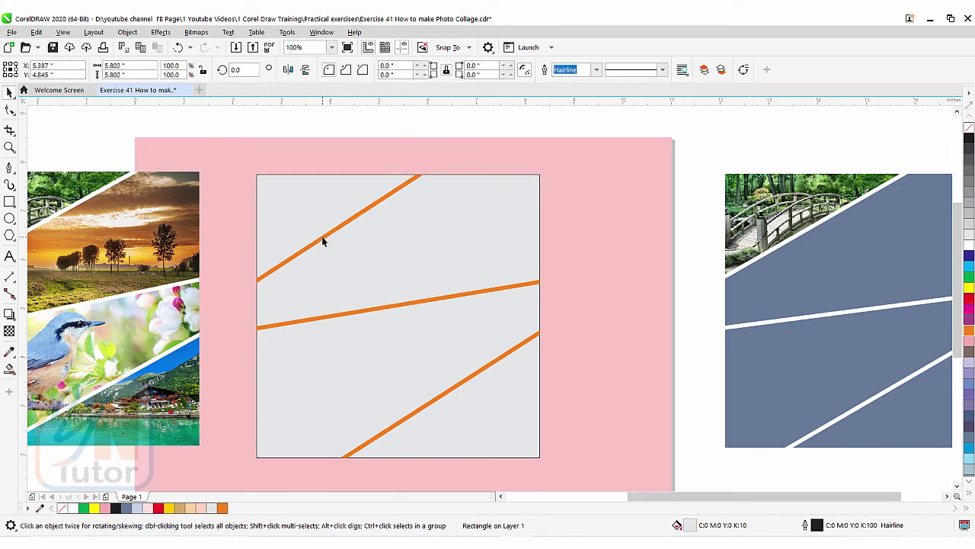
left_click_drag(318, 236, 245, 287)
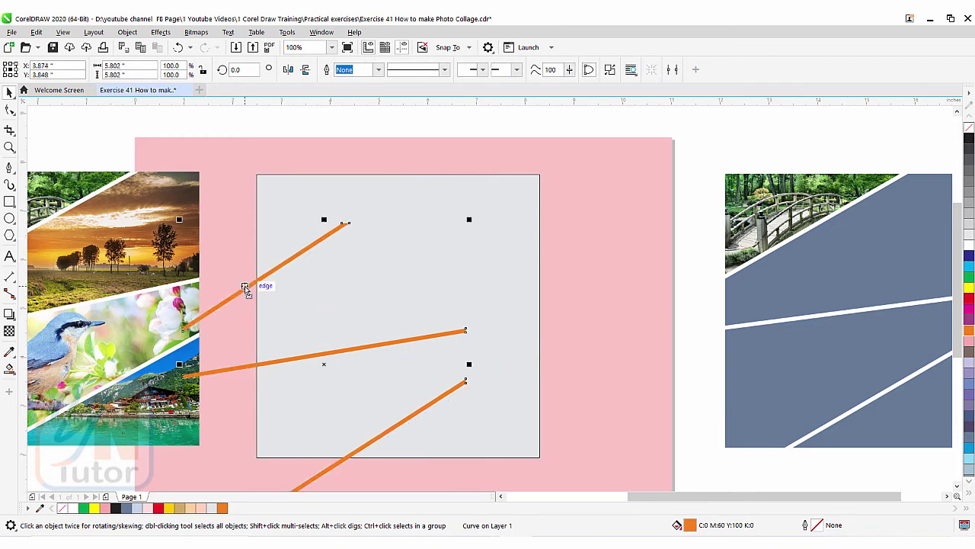
key("ctrl+z")
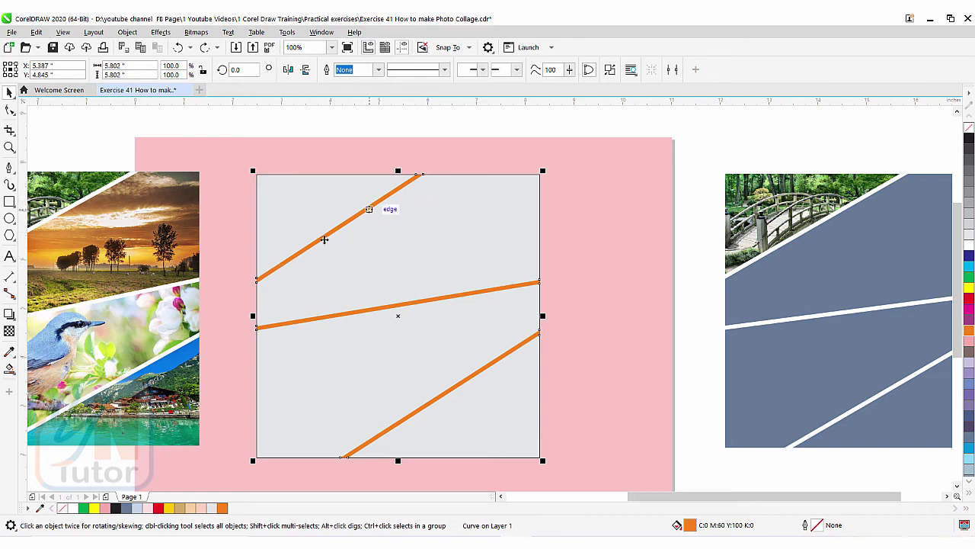
- Trim the orange dividers' shape out of the grey square, then move the square aside to check the gaps and undo the move
left_click(267, 183, "shift")
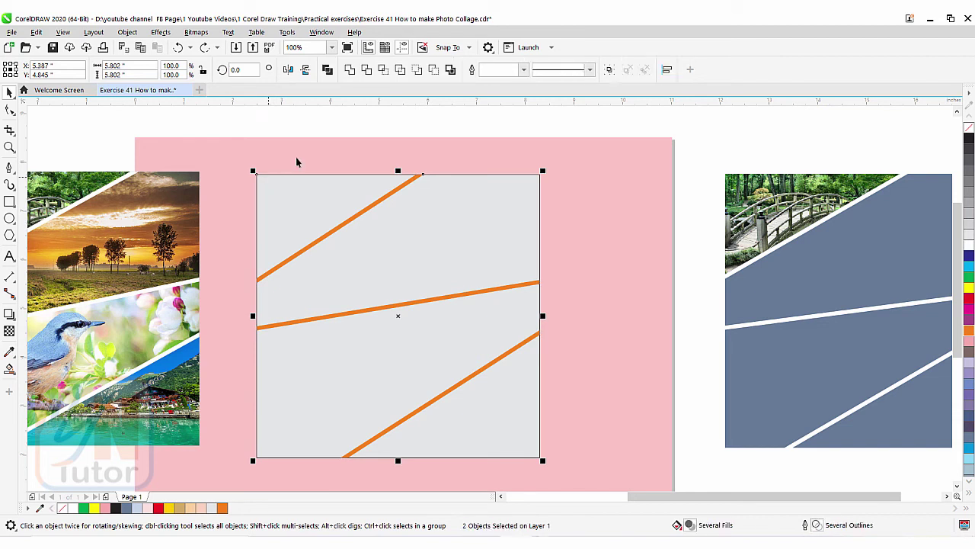
left_click(367, 70)
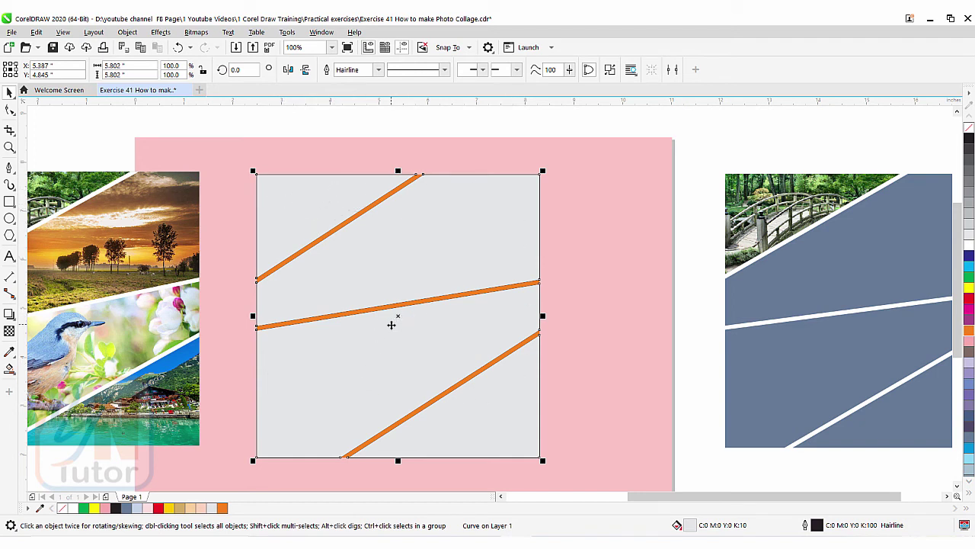
left_click_drag(404, 323, 608, 333)
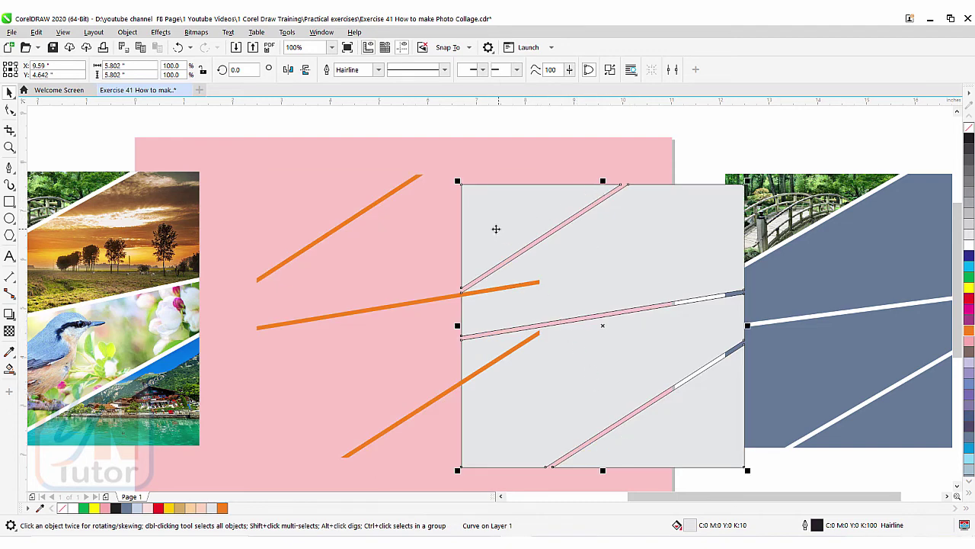
key("ctrl+z")
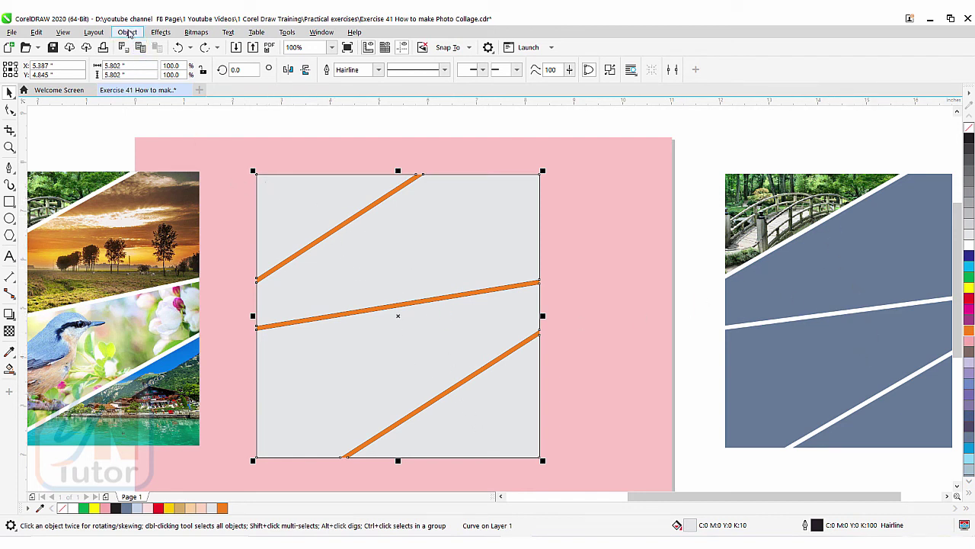
- Break the trimmed grey square apart into separate sections and select individual sections to check them
left_click(127, 32)
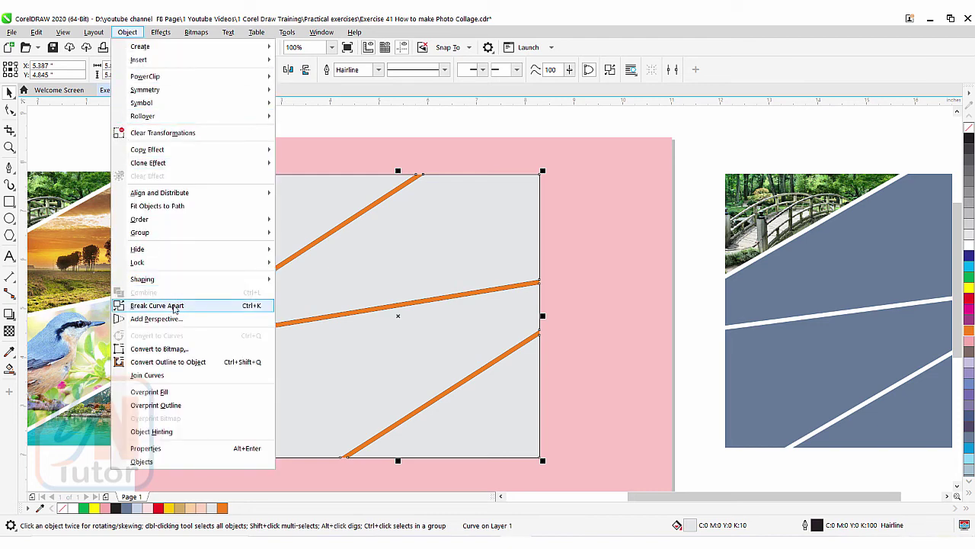
left_click(254, 307)
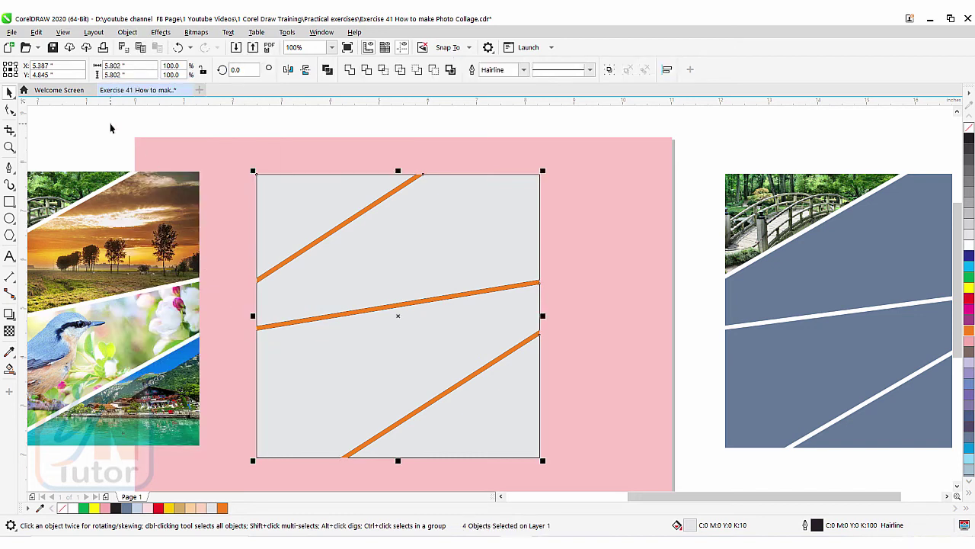
left_click(277, 185)
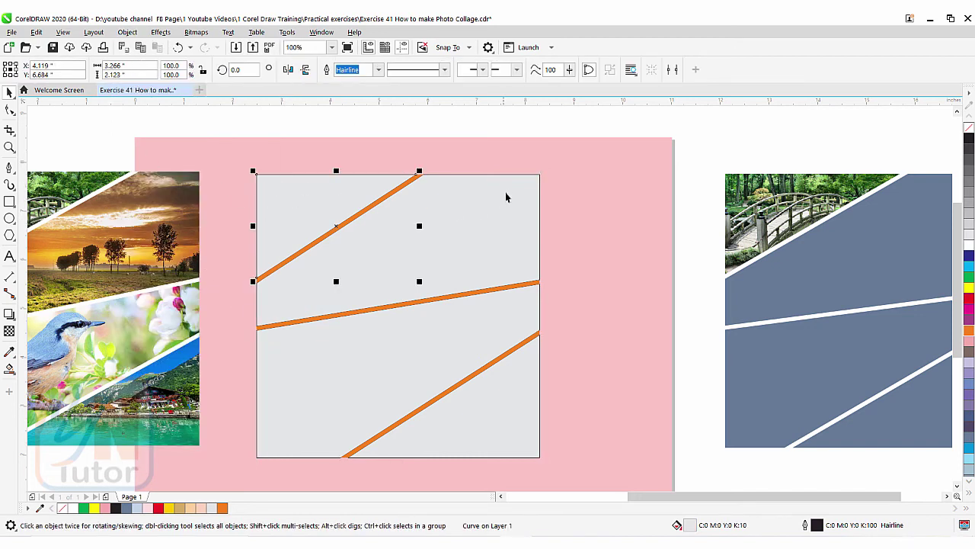
left_click(435, 344)
left_click(483, 407)
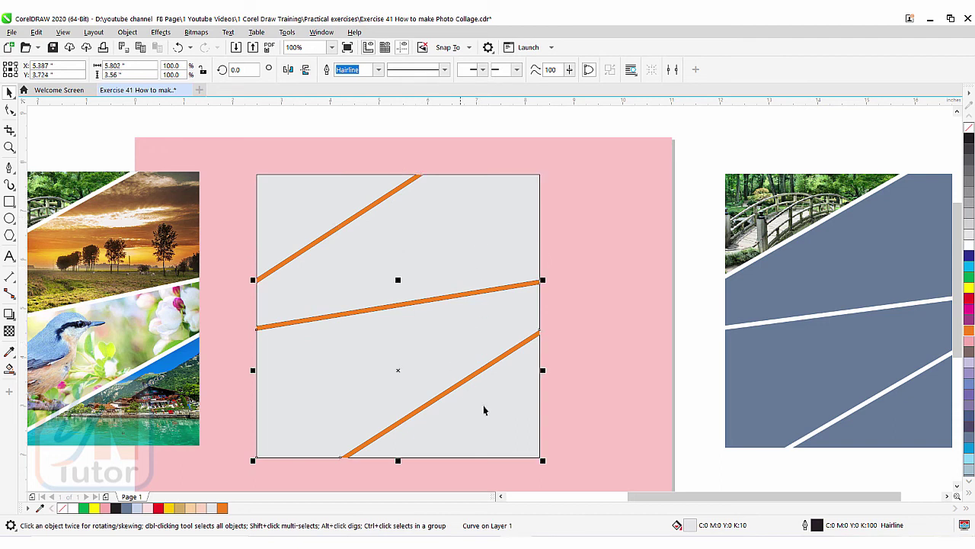
left_click(496, 419)
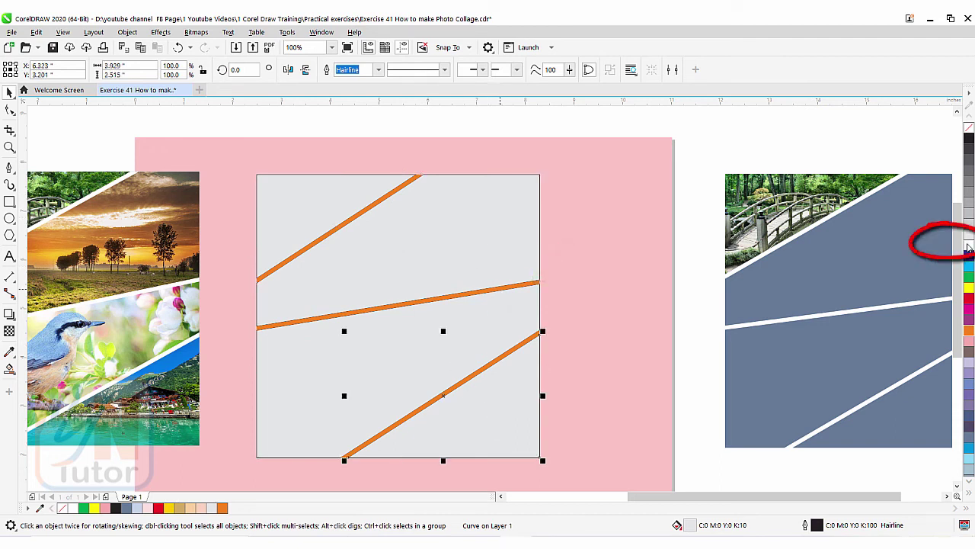
- Fill the orange dividers with white and deselect them
left_click(969, 246)
left_click(363, 126)
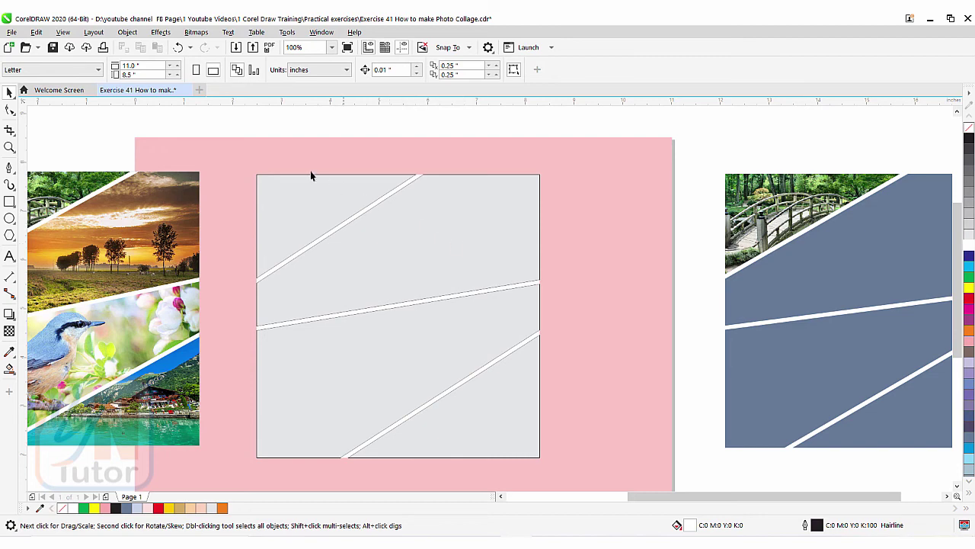
- Import the field-336686_1920 photo and place it about 5.8 by 3.9 inches, overlapping the divided square's edge
left_click(11, 32)
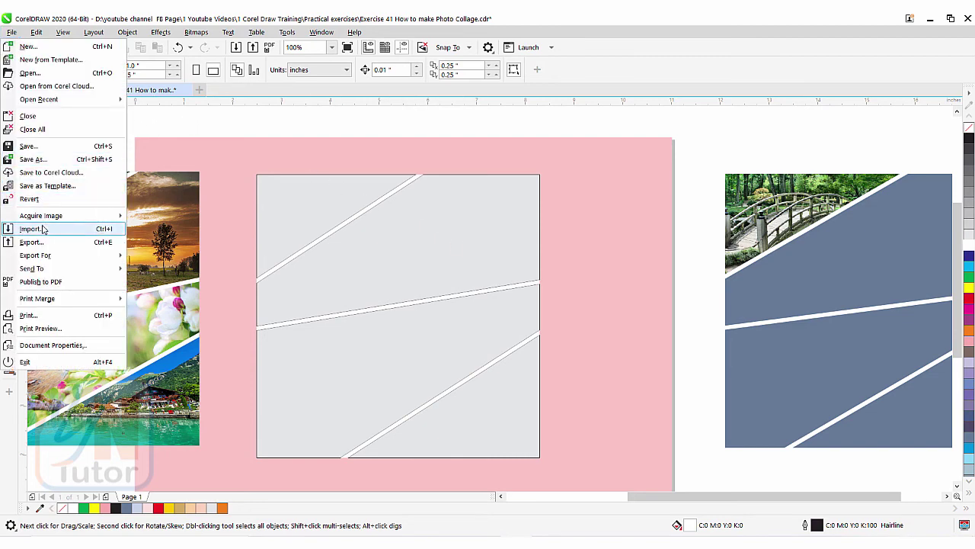
key("Escape")
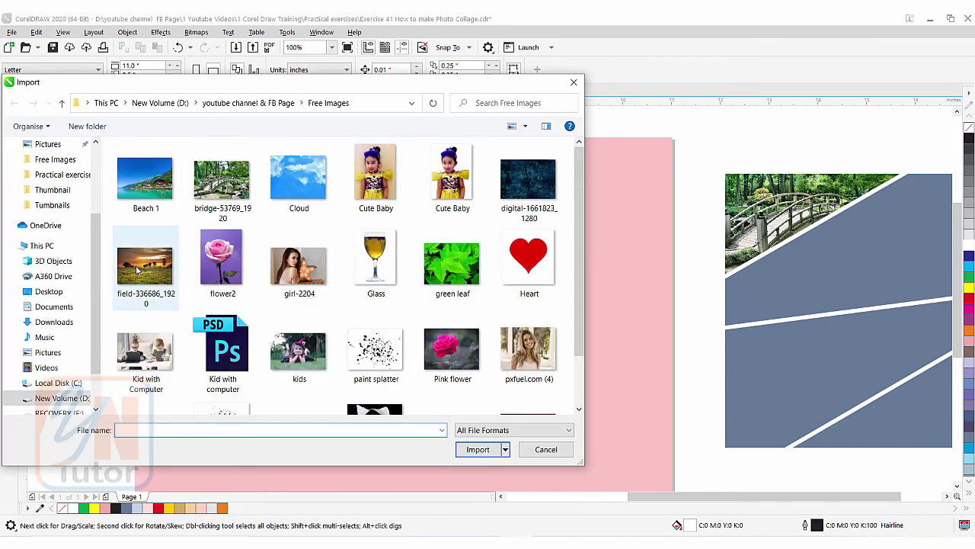
left_click(139, 268)
left_click(478, 449)
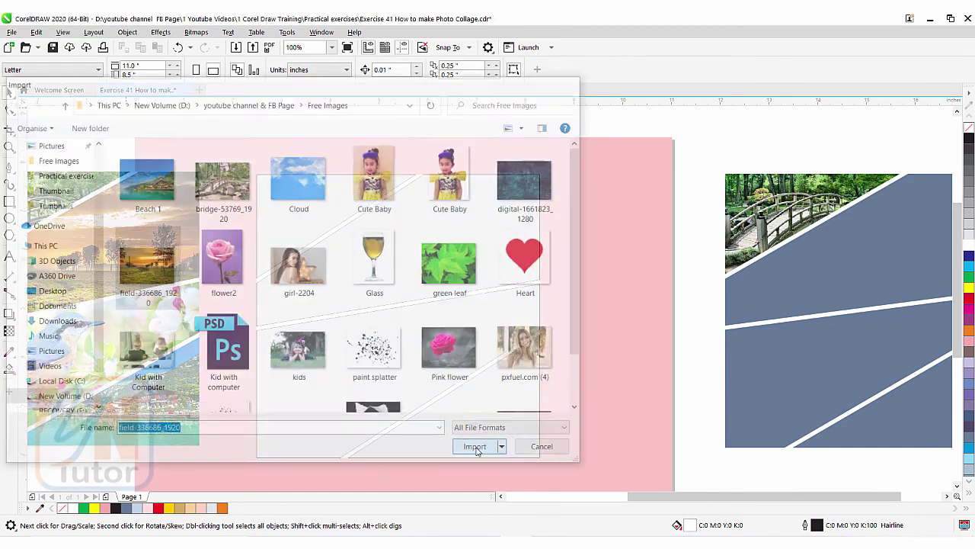
left_click_drag(514, 193, 799, 383)
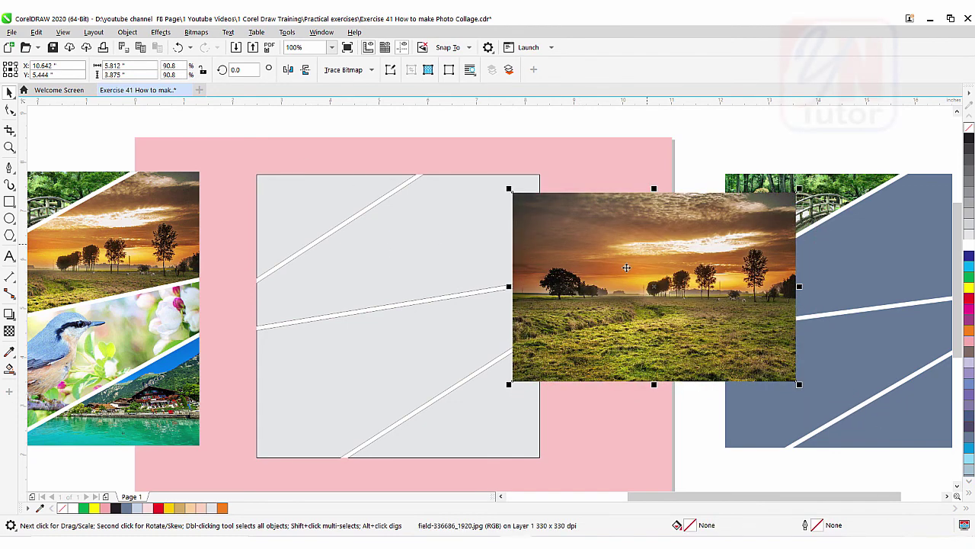
- PowerClip the field photo inside the square's second section from the top
left_click(128, 32)
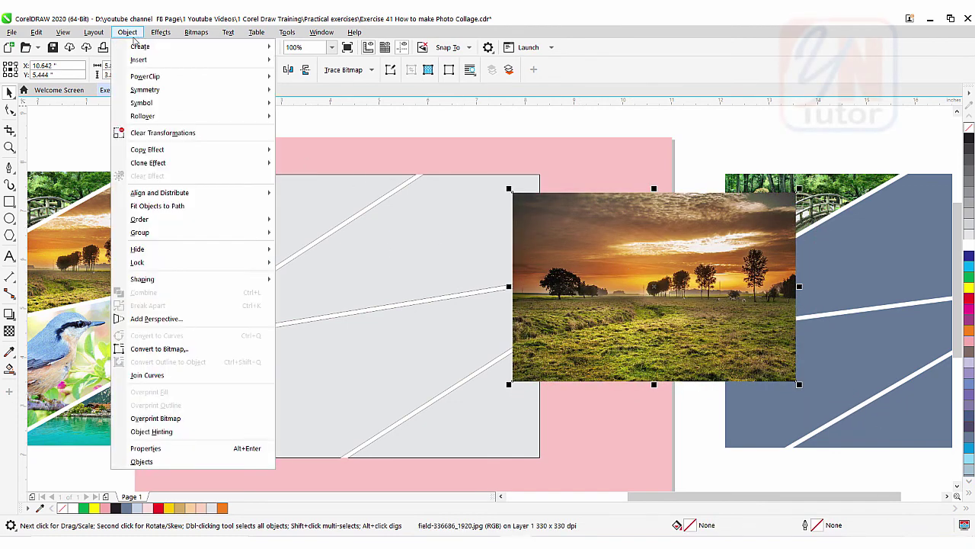
mouse_move(246, 84)
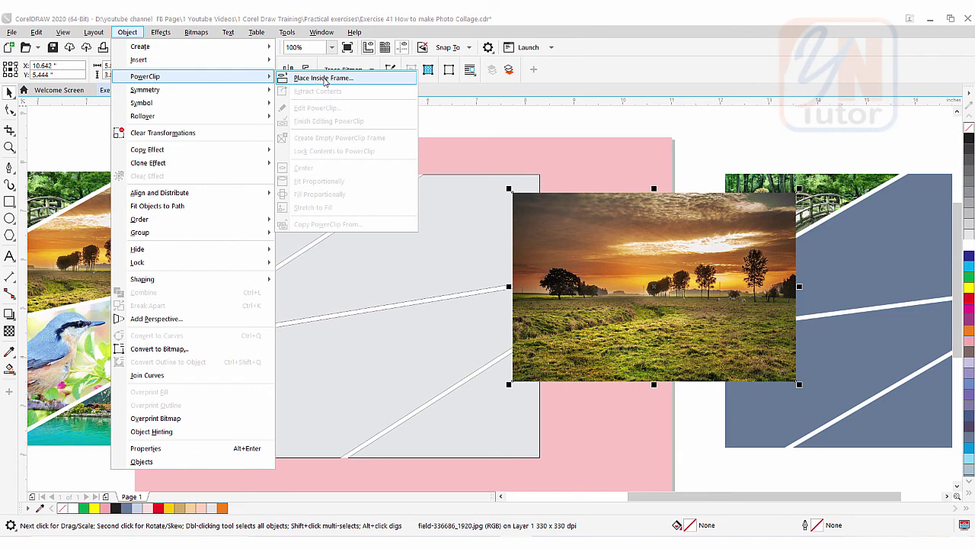
left_click(320, 78)
left_click(352, 279)
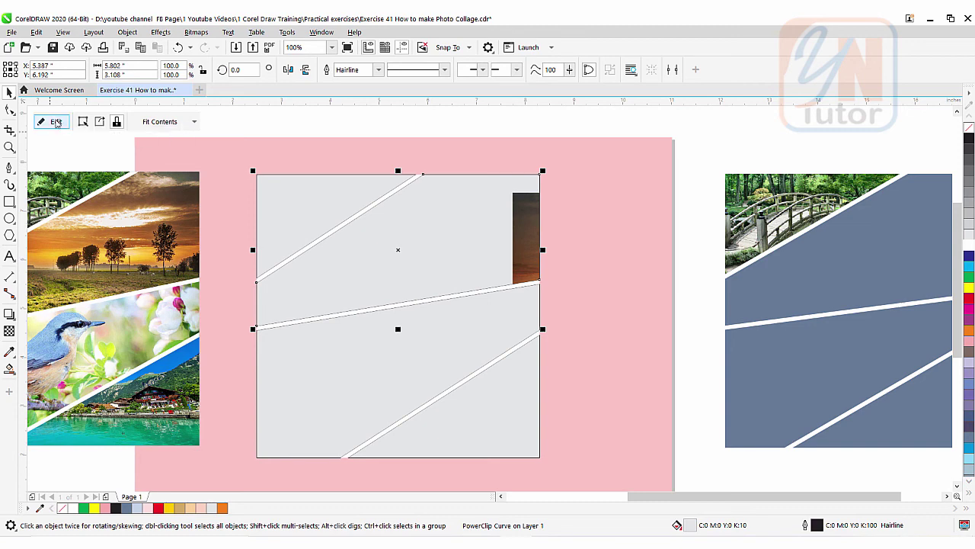
- Edit the PowerClip contents, moving the field photo over its section and enlarging it to 6.0 by 4.0 inches to cover it
left_click(55, 123)
left_click_drag(608, 265, 347, 230)
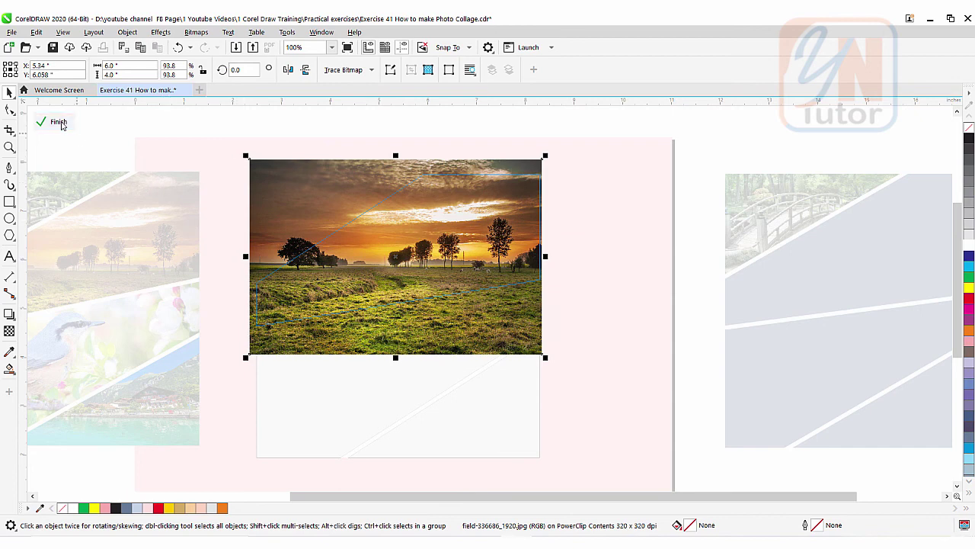
left_click(59, 123)
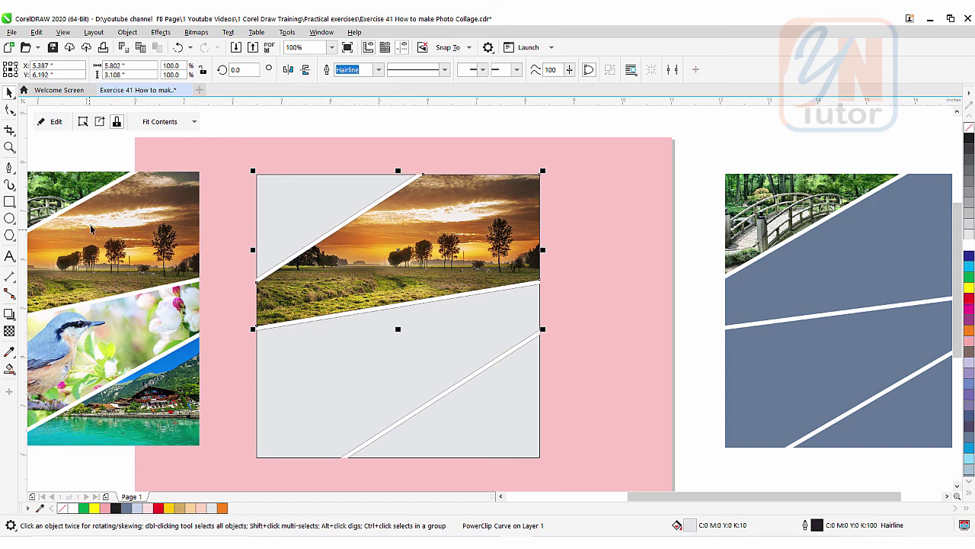
- Select all sections and dividers of the square collage and remove their outlines
left_click(119, 148)
left_click_drag(573, 479, 248, 163)
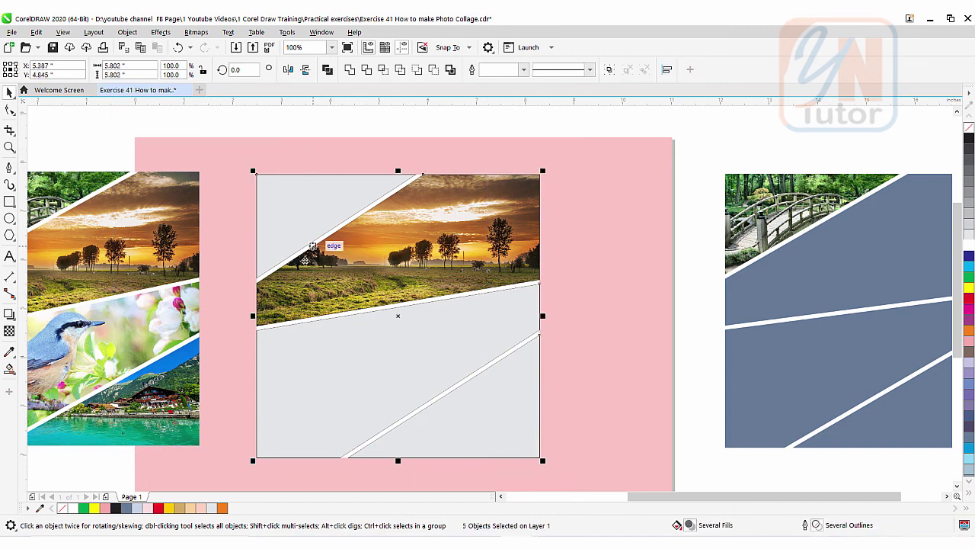
right_click(970, 128)
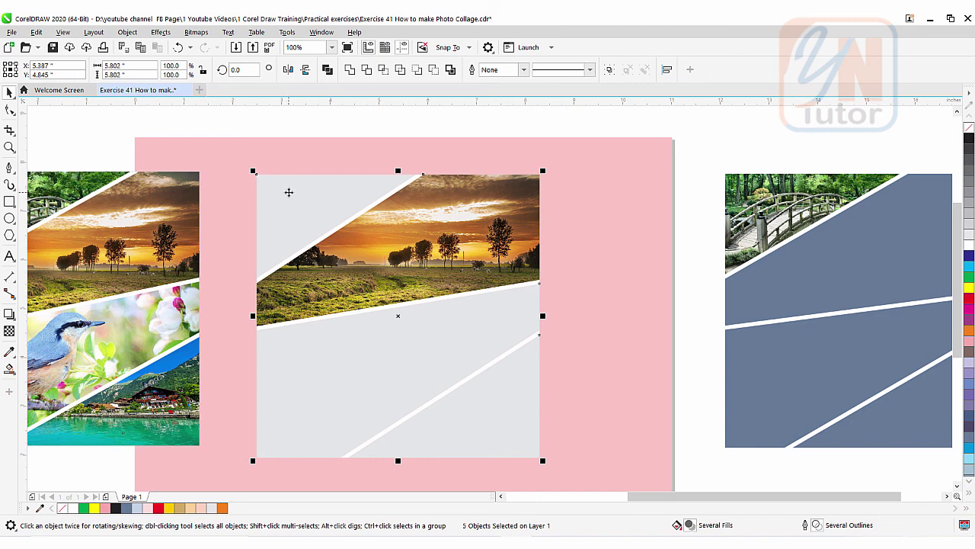
left_click(126, 33)
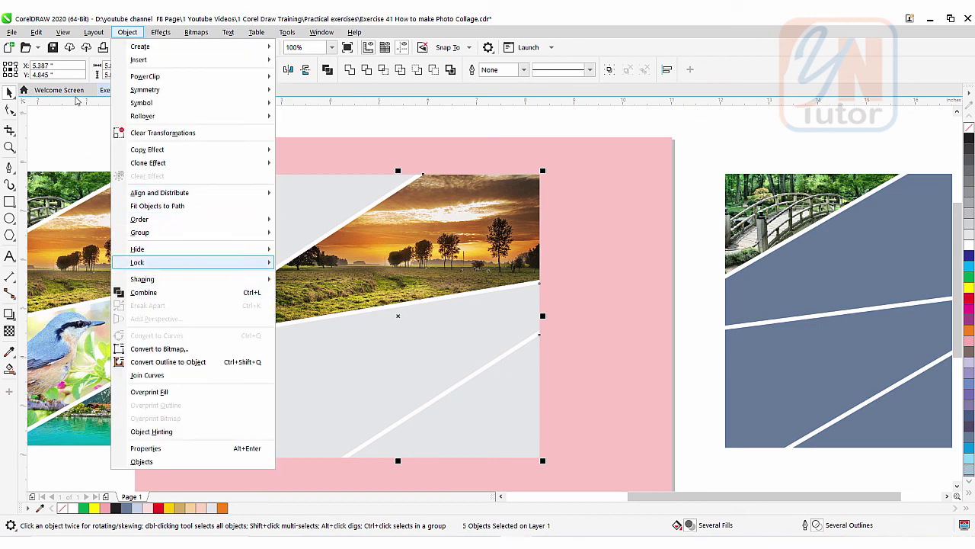
left_click(301, 190)
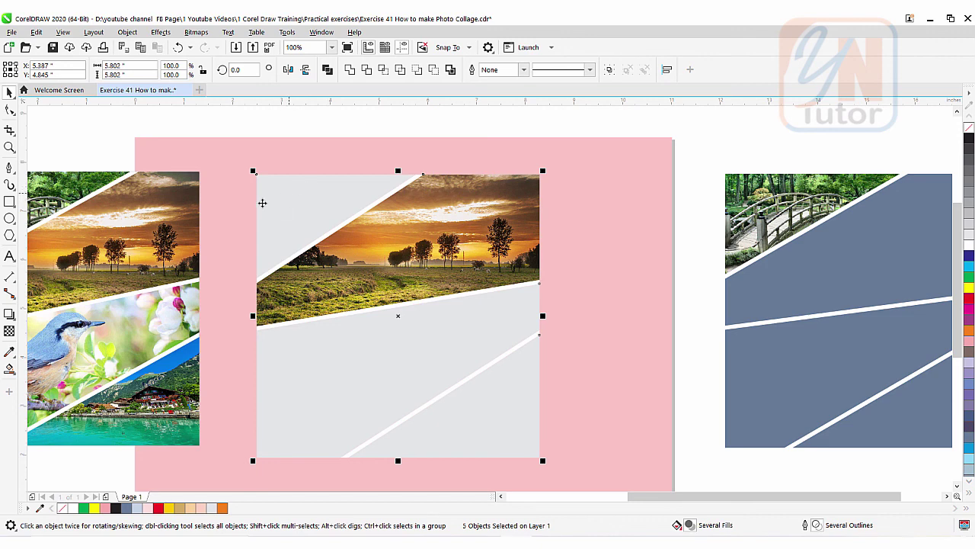